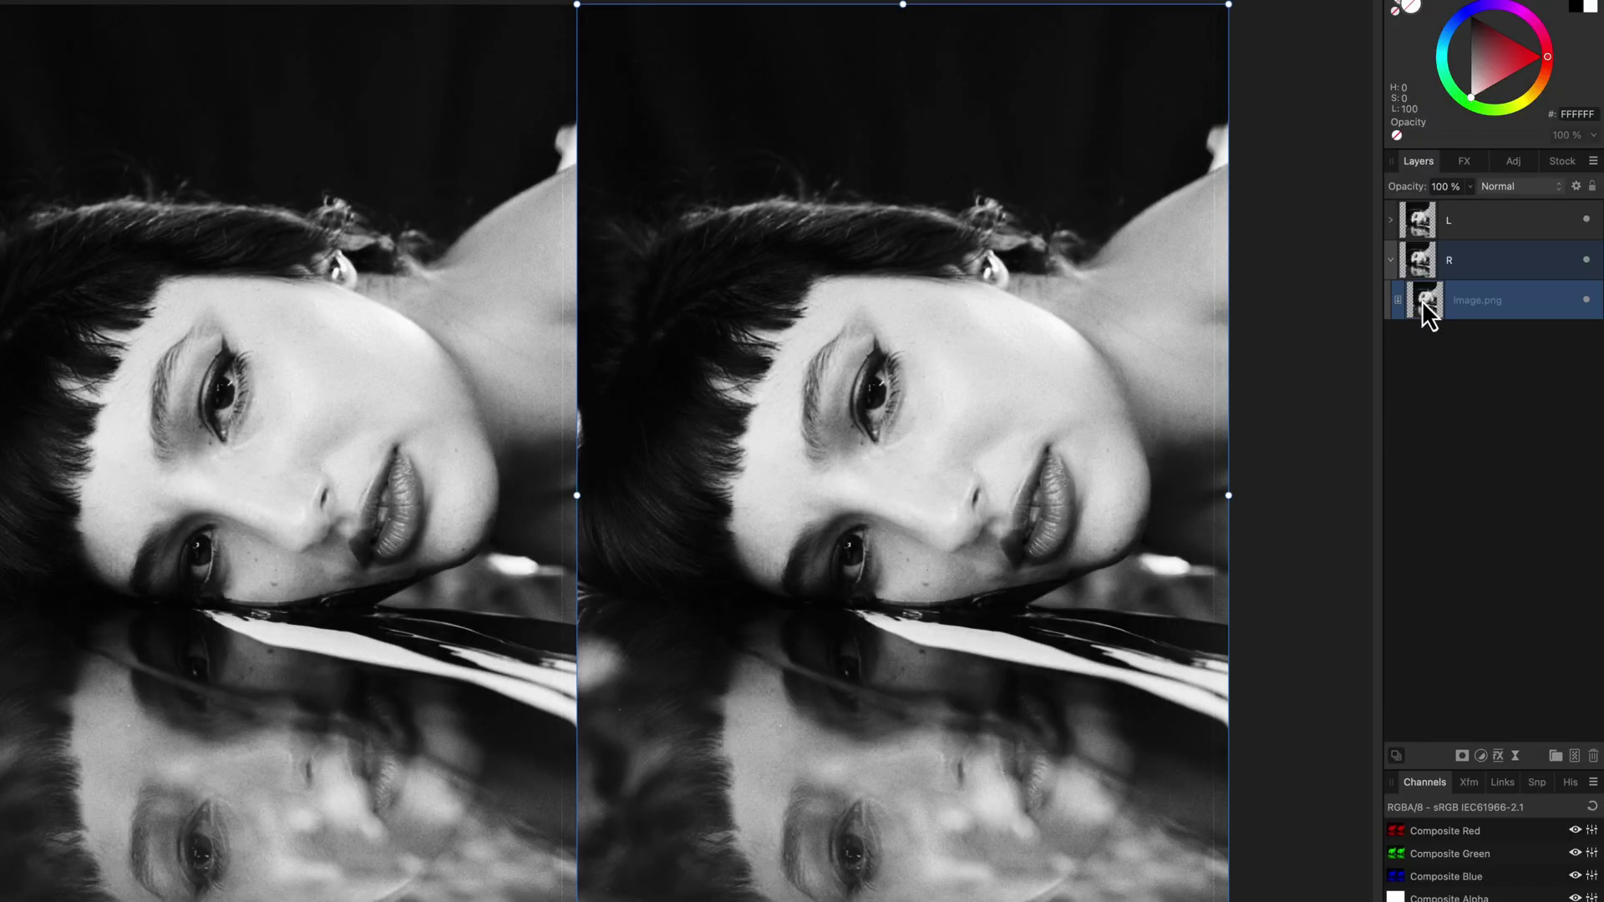
# Step: Duplicate the image in the R group and set the copy's blend mode to Hard Mix
pyautogui.press('super+j')
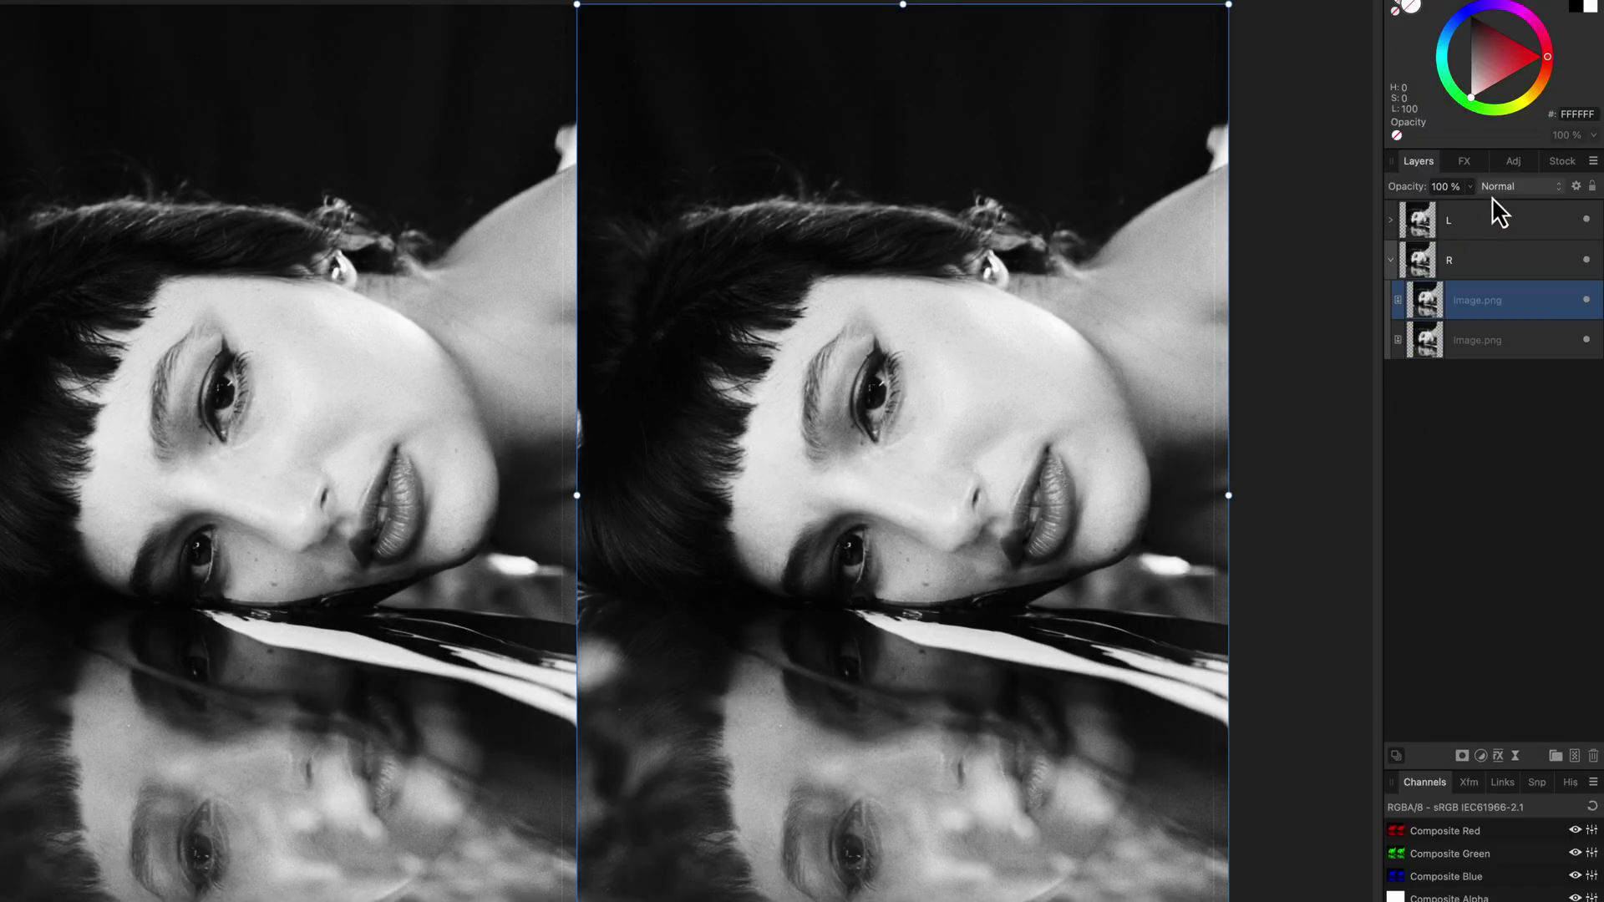
pyautogui.click(1492, 186)
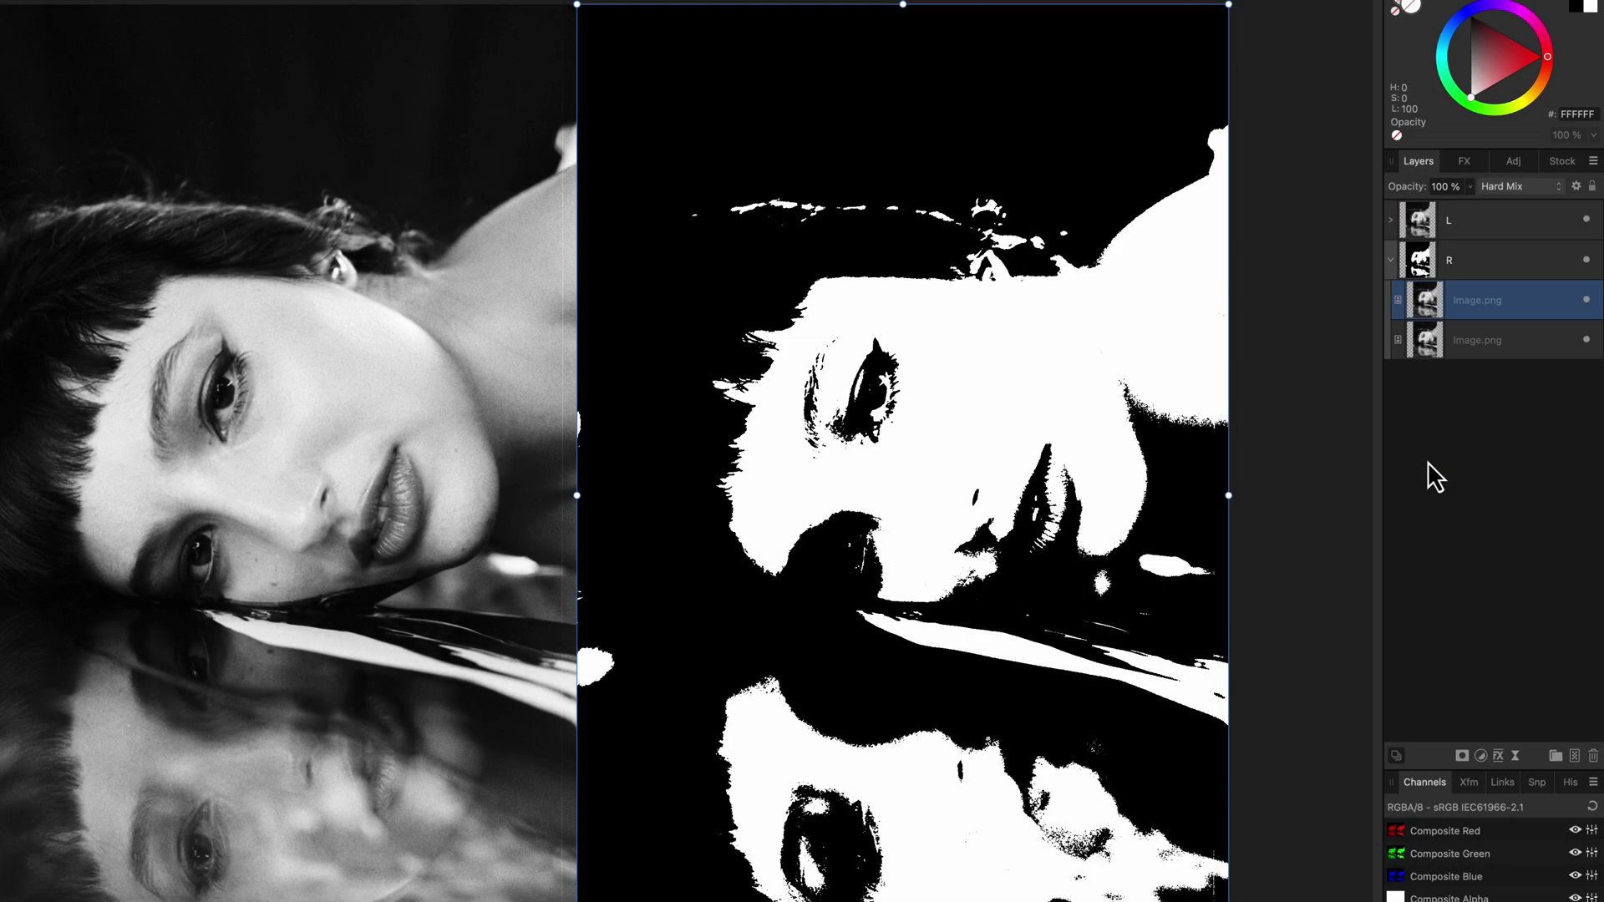
# Step: Add a Threshold adjustment above the image in the L group and set its threshold to 63%
pyautogui.click(1391, 220)
pyautogui.click(1447, 268)
pyautogui.click(1483, 756)
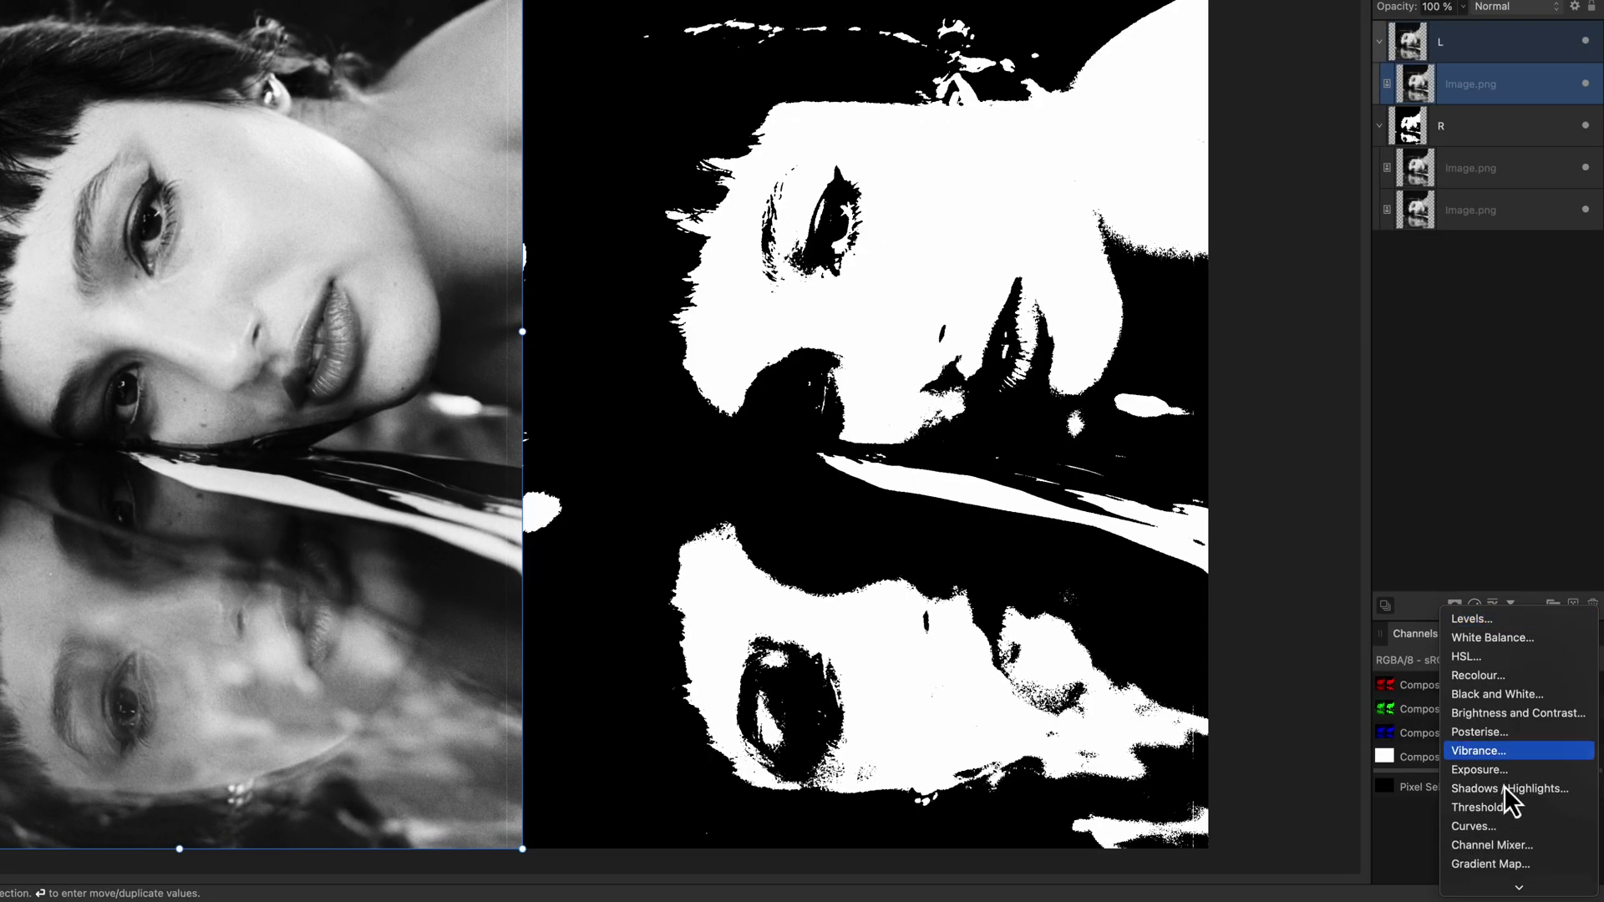
pyautogui.click(1480, 807)
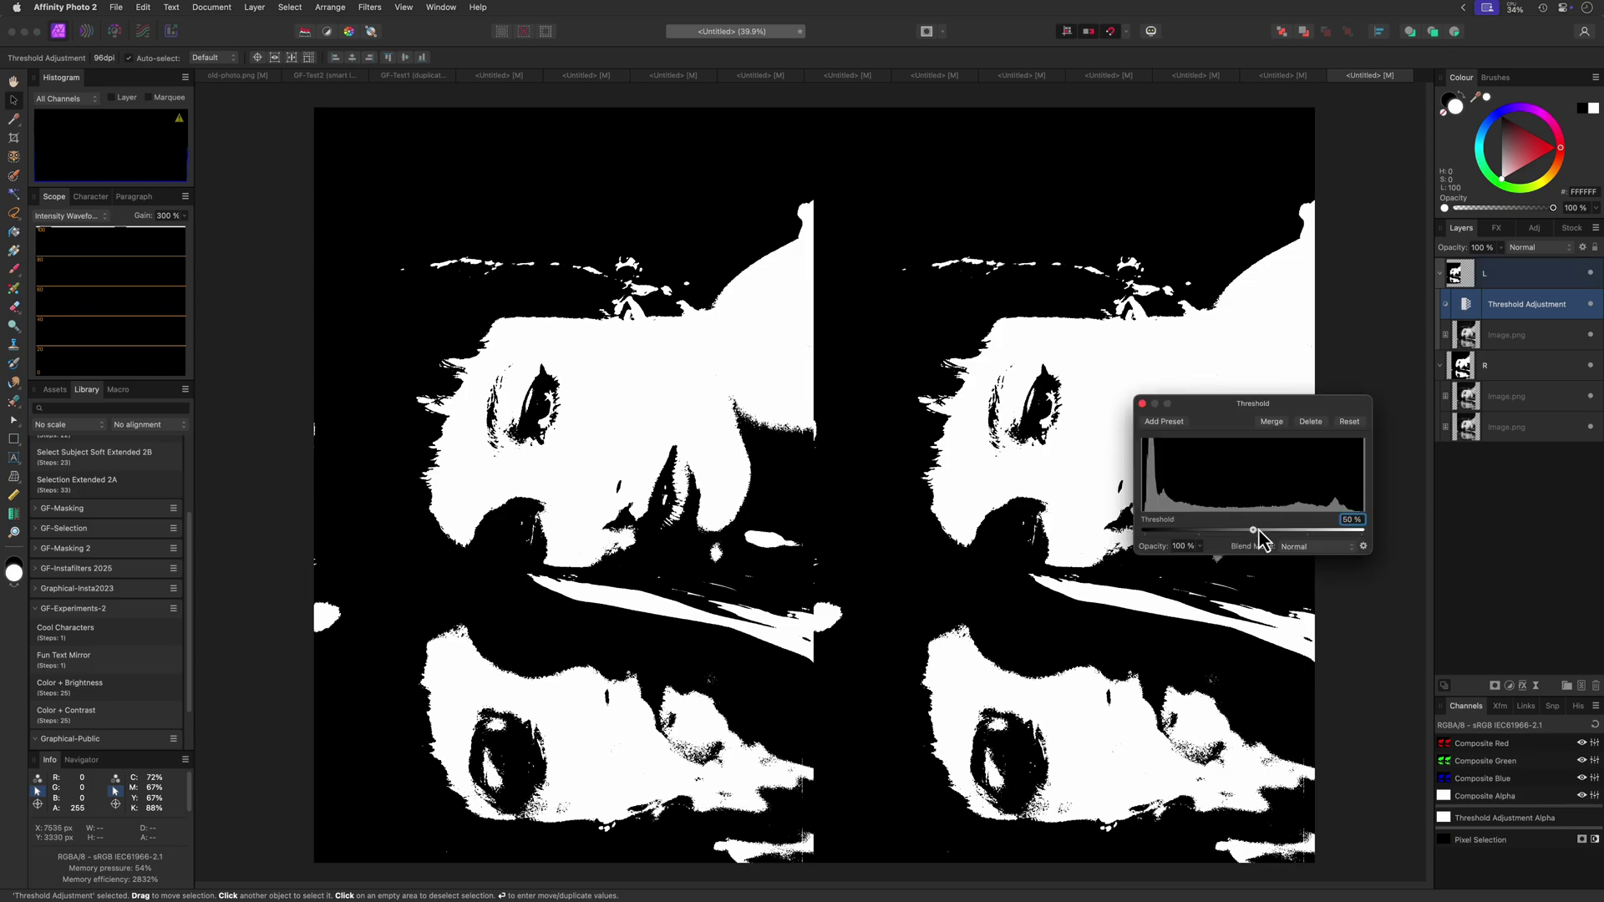
pyautogui.moveTo(1258, 535); pyautogui.dragTo(1289, 547)
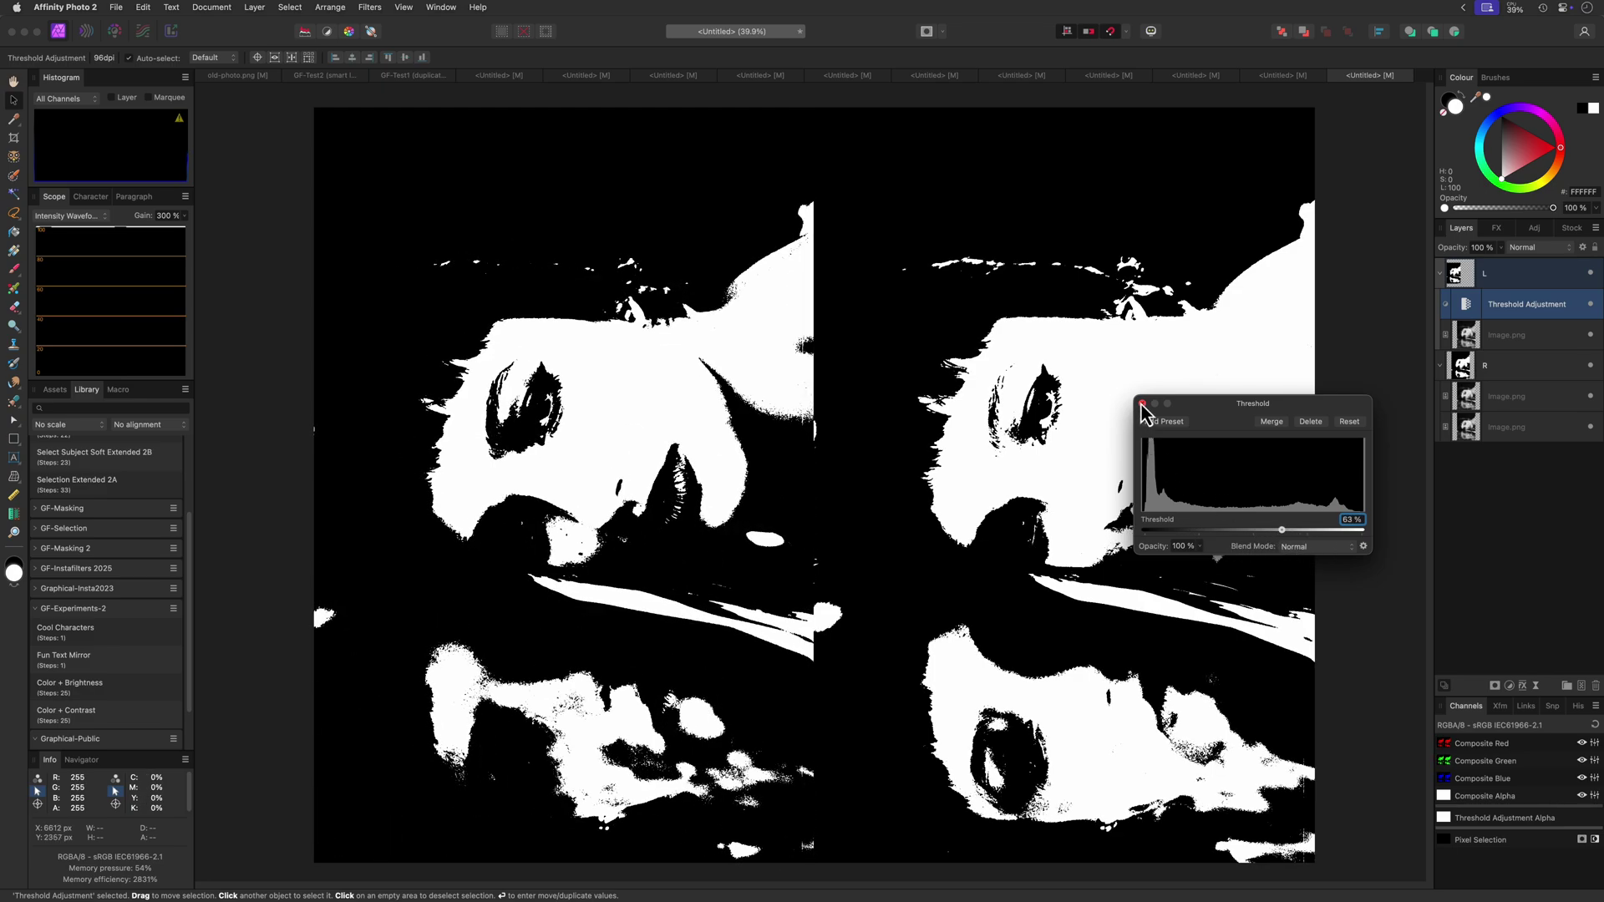
pyautogui.click(1142, 404)
# Step: Add a Levels adjustment to the lower image in the R group and set its white level to 33%
pyautogui.click(1471, 433)
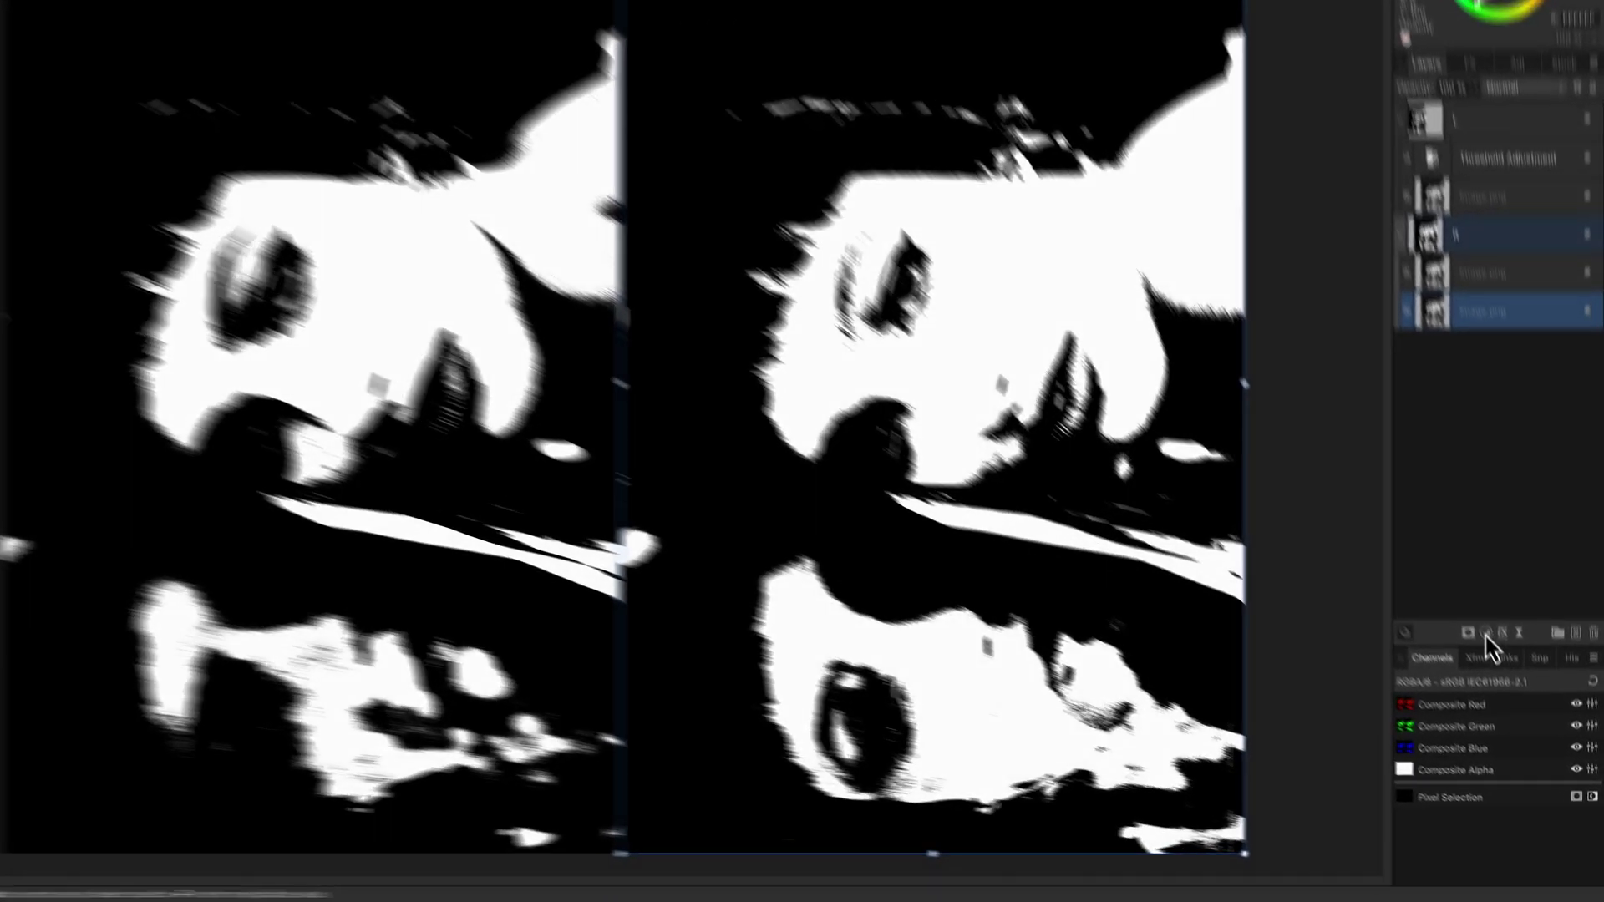
pyautogui.click(1509, 685)
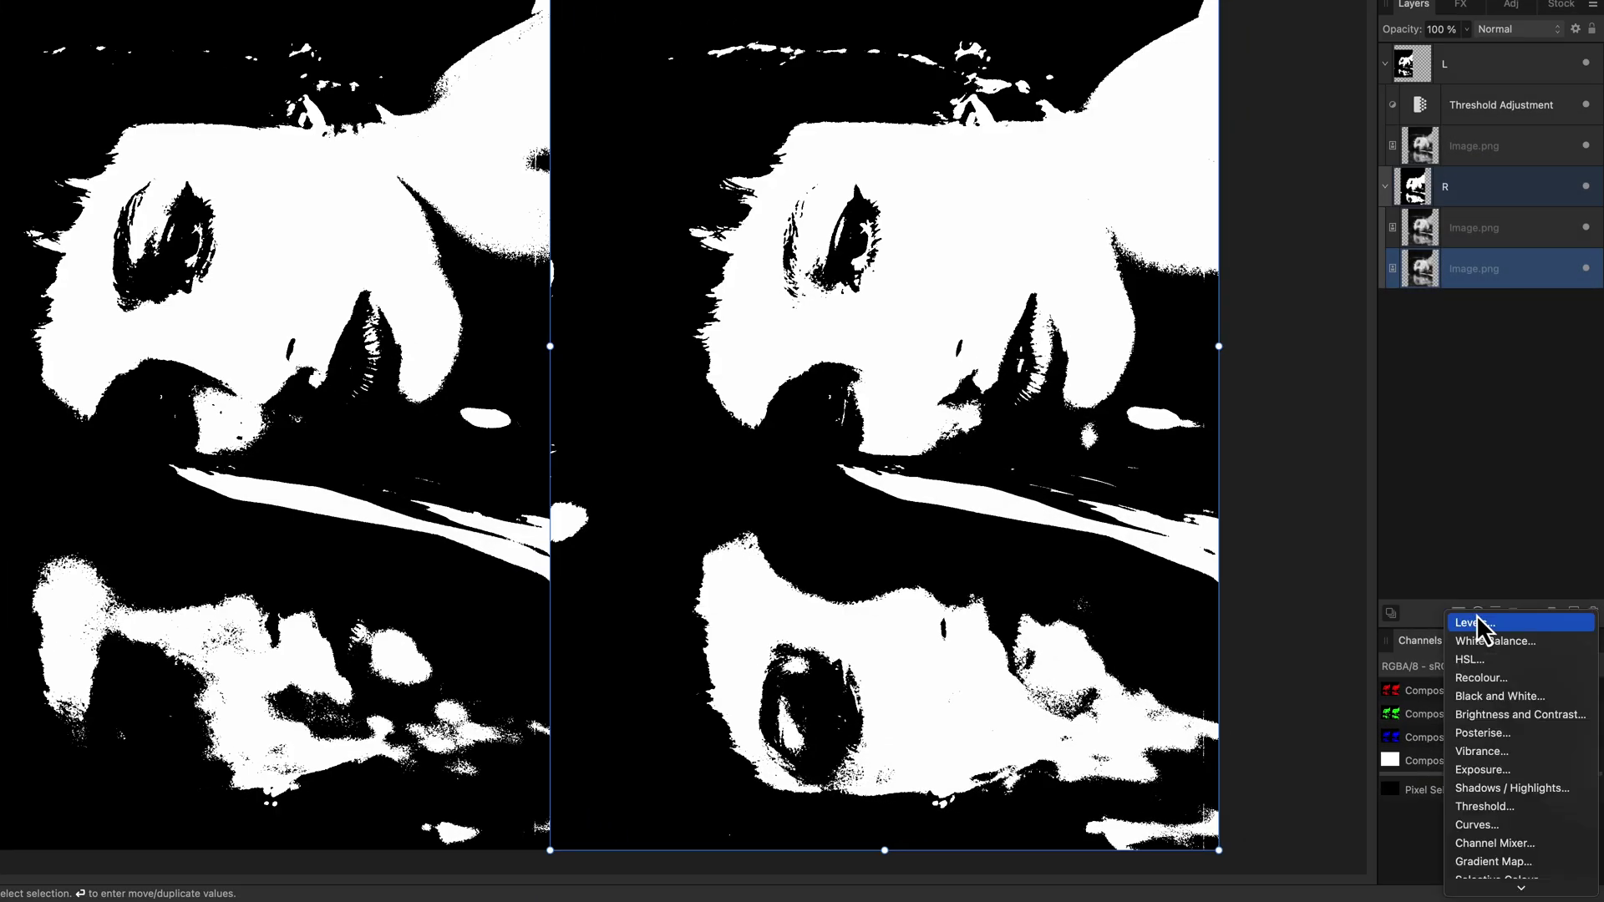
pyautogui.click(1476, 618)
pyautogui.moveTo(1116, 68); pyautogui.dragTo(1350, 56)
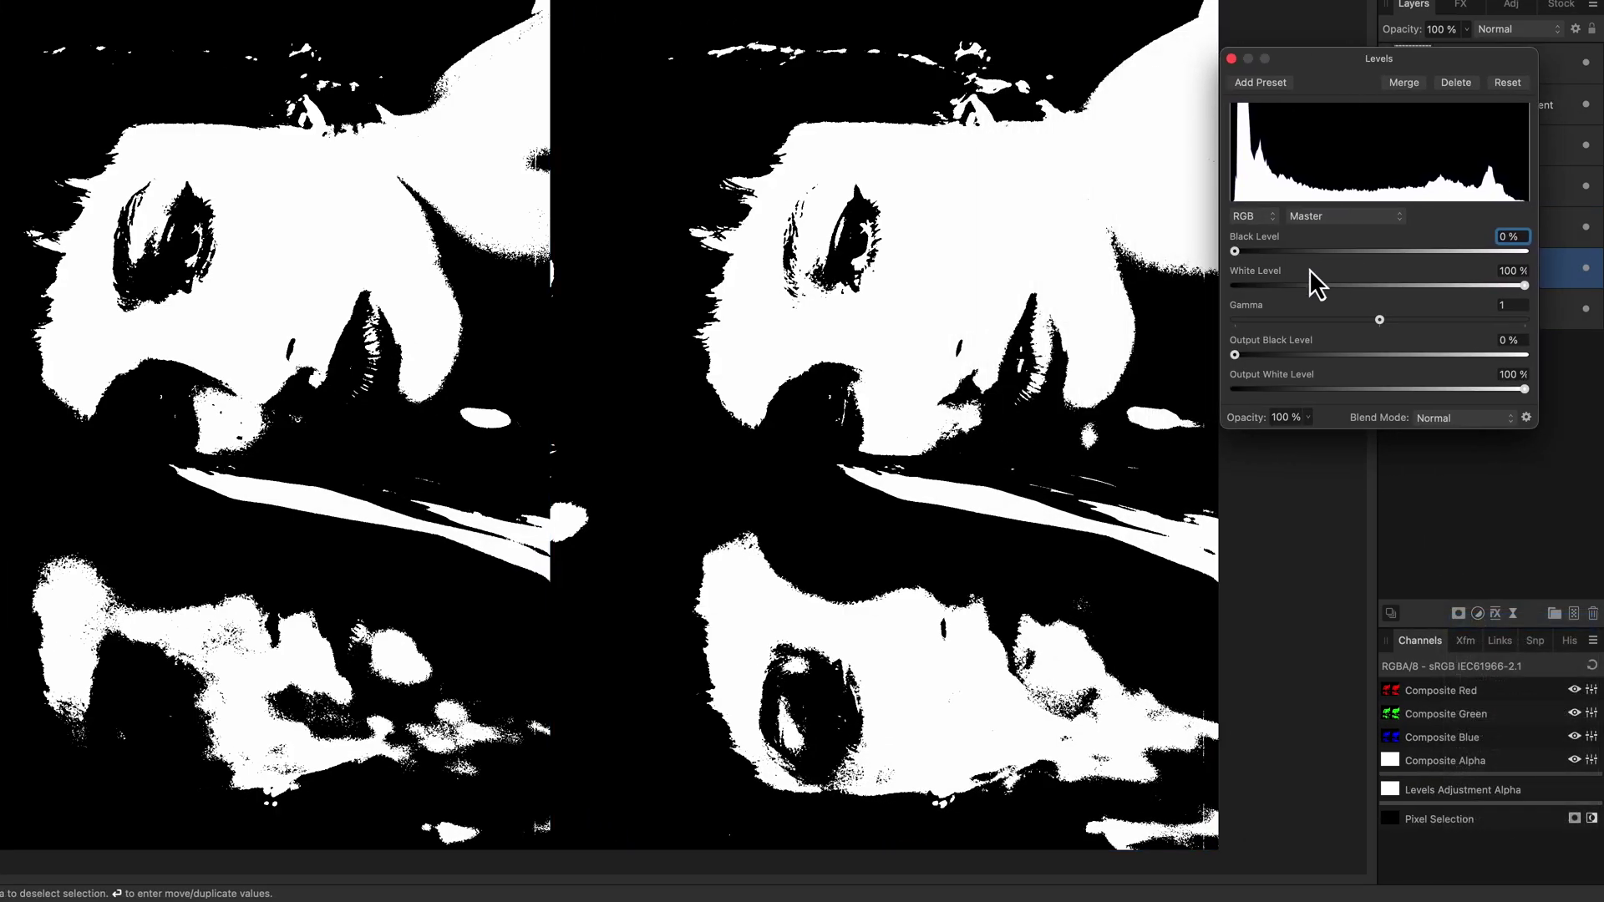
pyautogui.moveTo(1235, 252); pyautogui.dragTo(1191, 269)
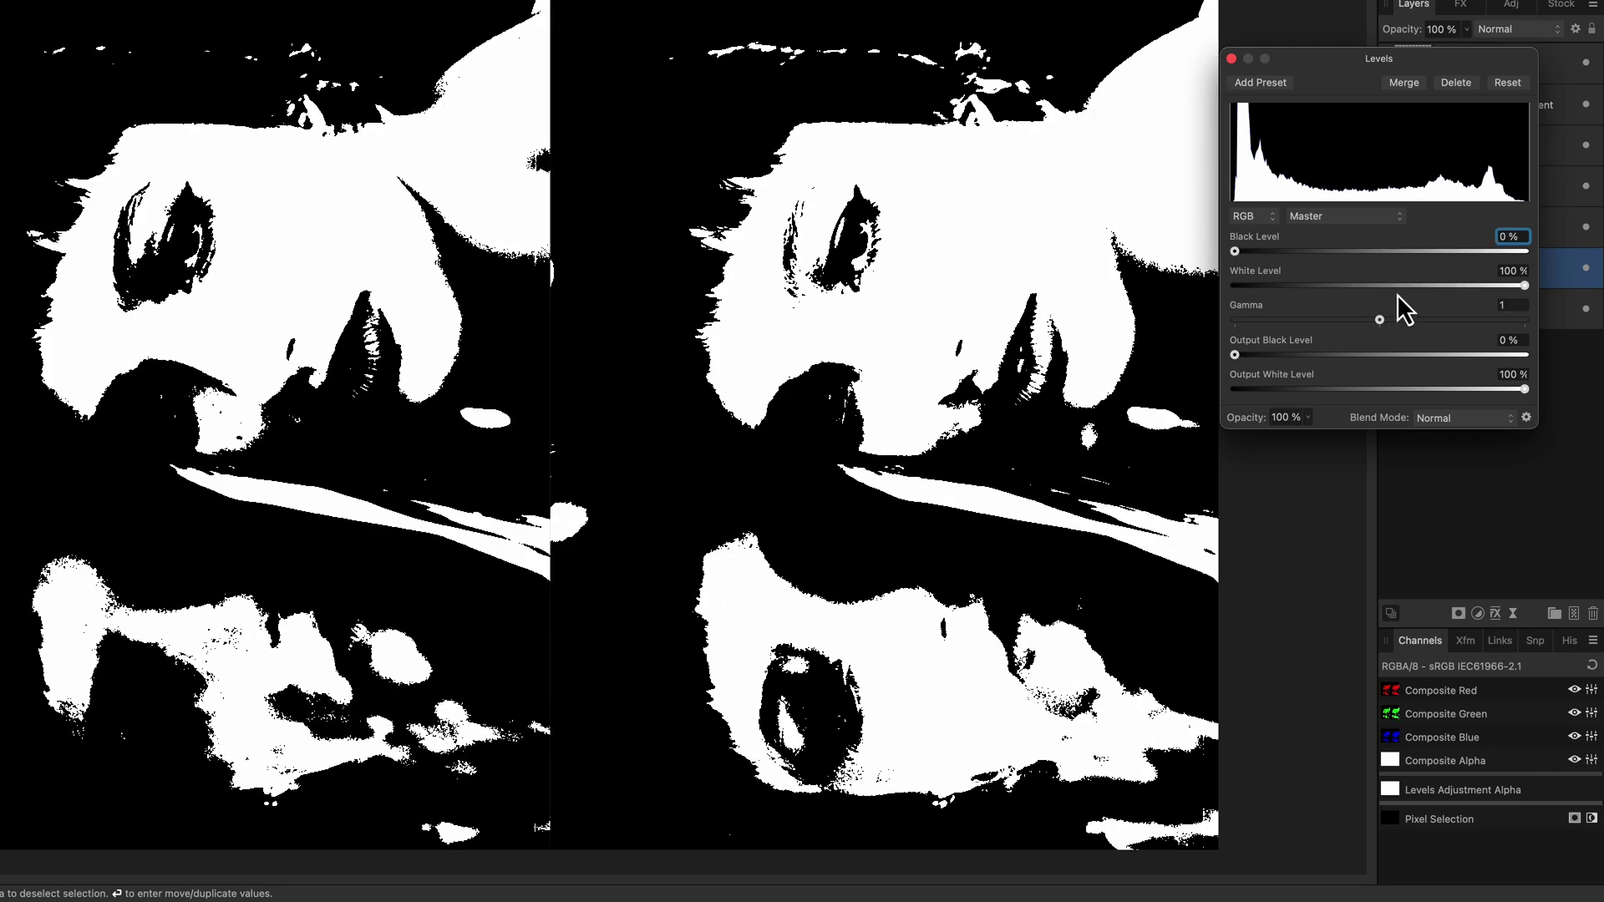
pyautogui.moveTo(1525, 286); pyautogui.dragTo(1307, 291)
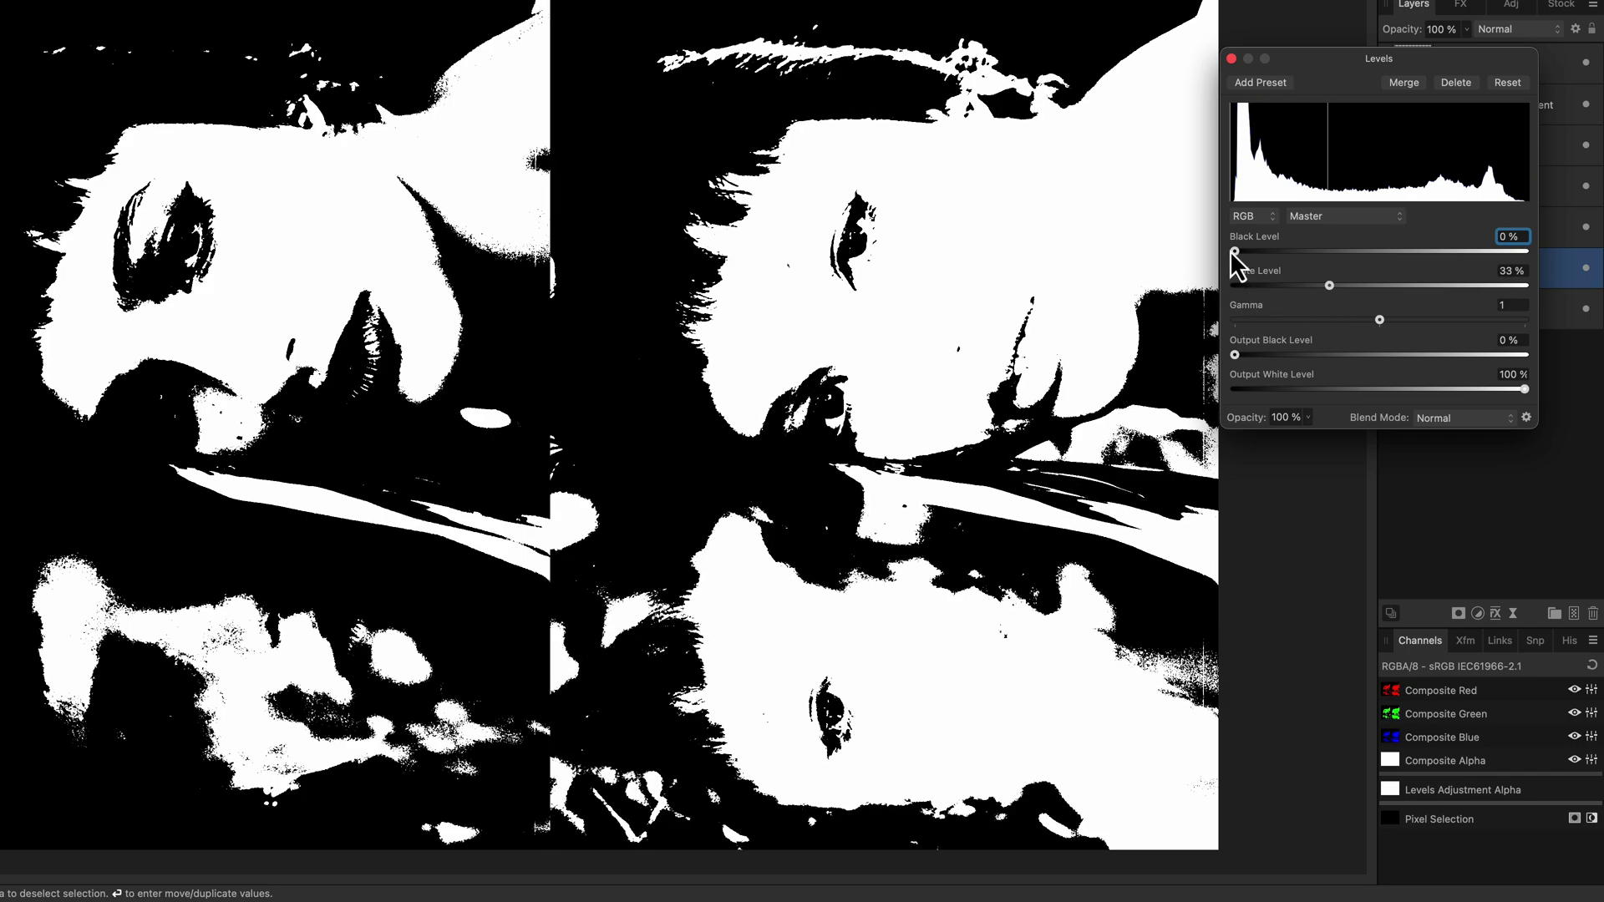
# Step: Try Levels black levels between 24% and 83% on the R group's lower image and set the white level to 40%
pyautogui.moveTo(1234, 252); pyautogui.dragTo(1335, 252)
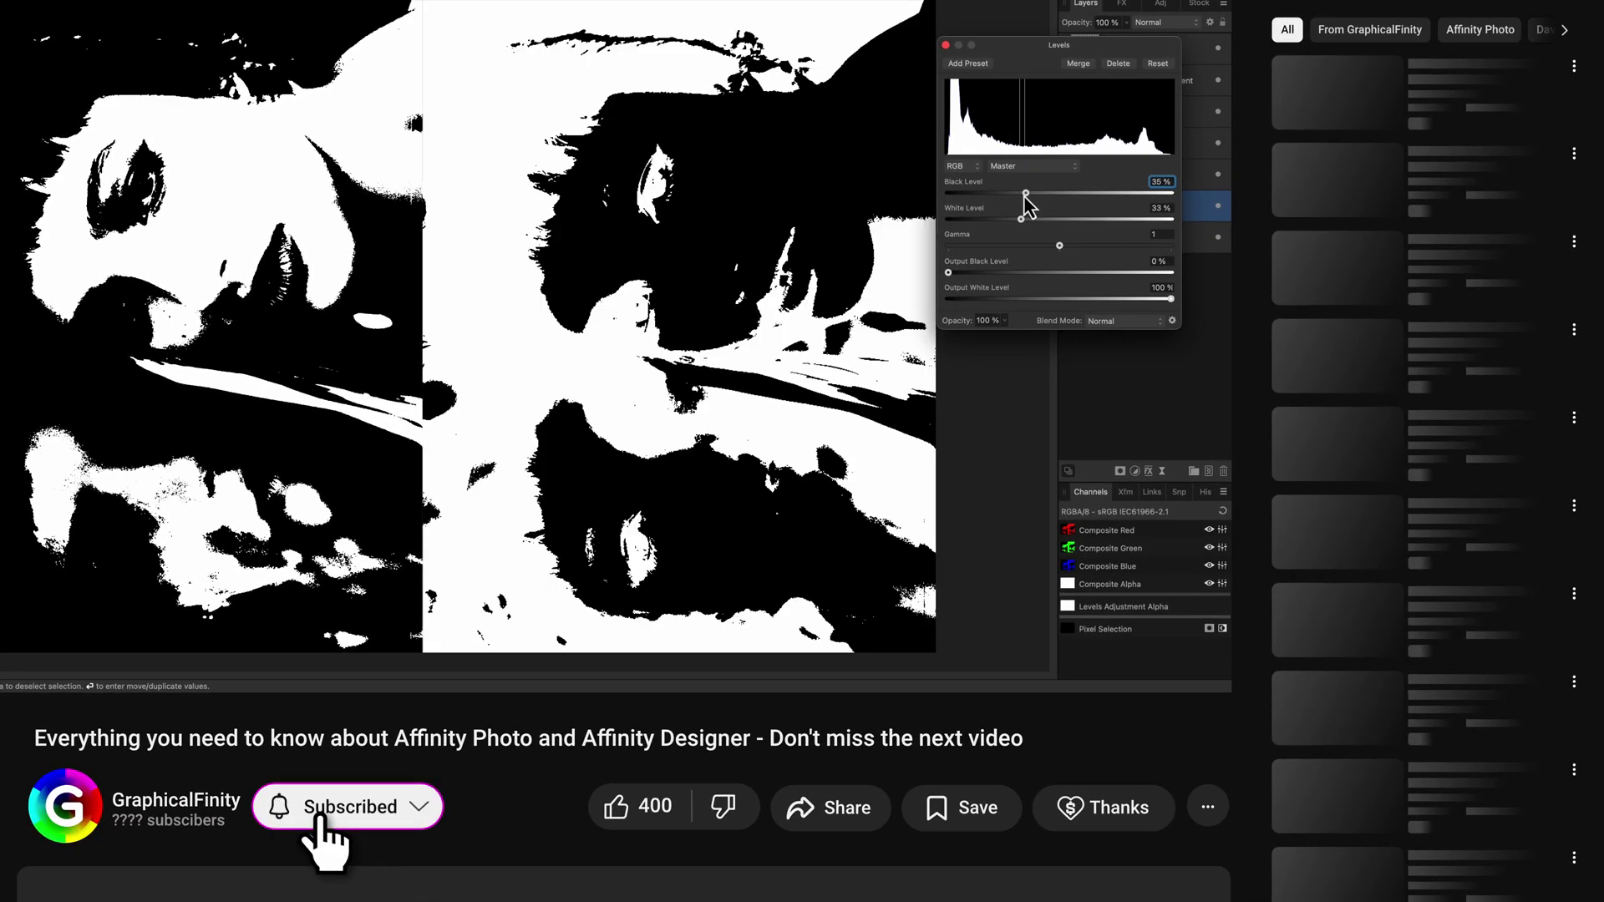
pyautogui.moveTo(1024, 194); pyautogui.dragTo(1038, 226)
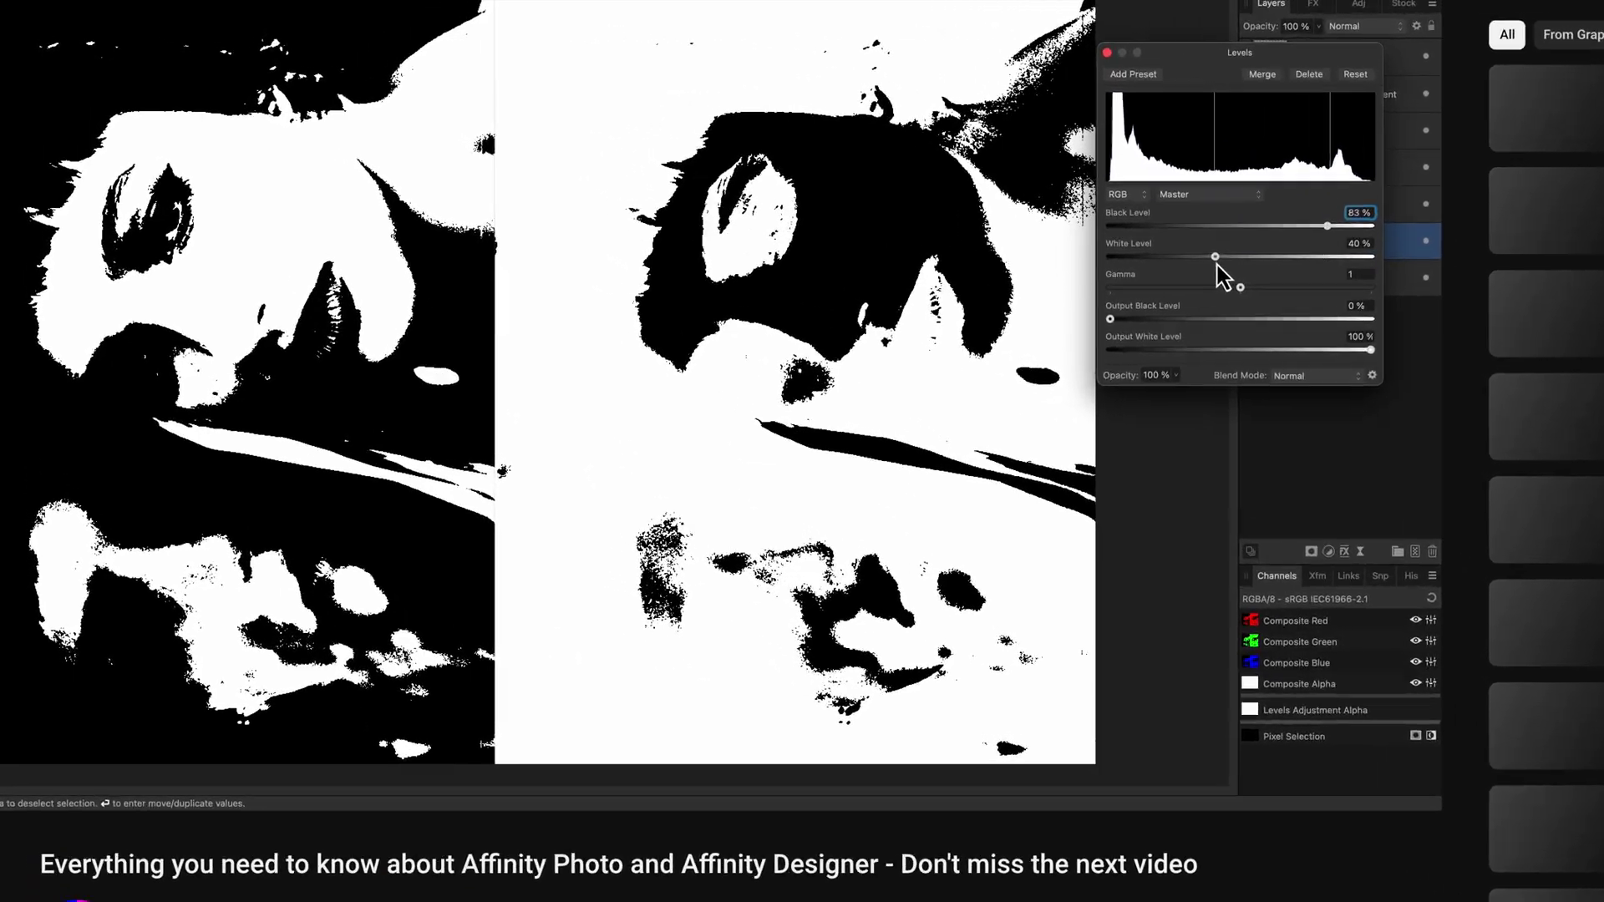
pyautogui.moveTo(1326, 225); pyautogui.dragTo(1166, 237)
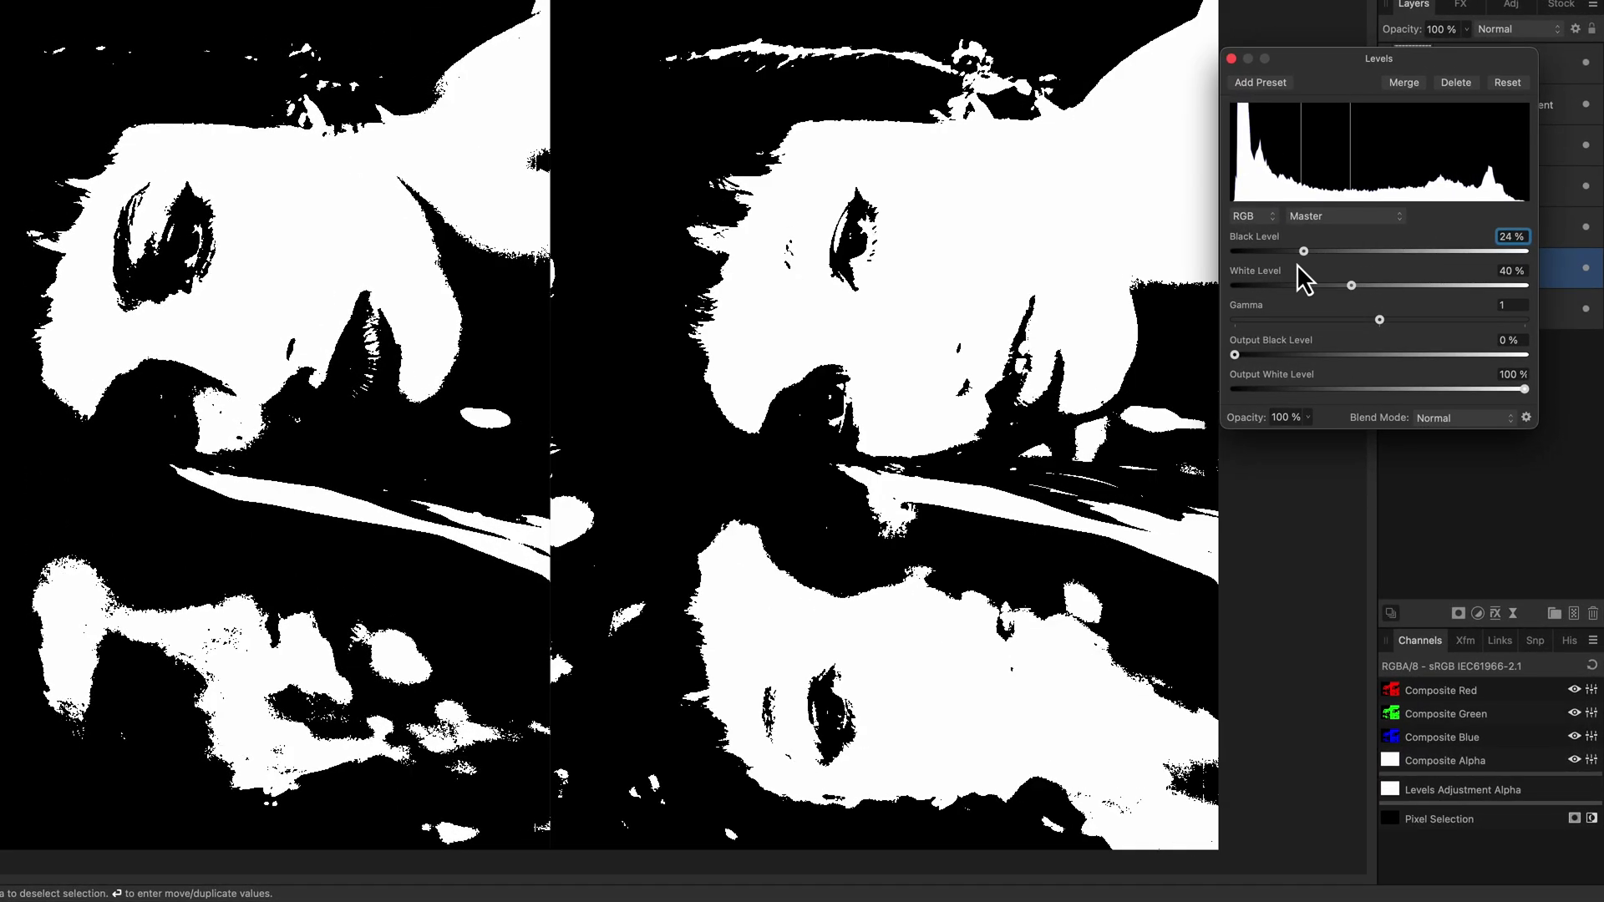
pyautogui.moveTo(1298, 265)
pyautogui.mouseDown()
pyautogui.moveTo(1281, 264)
pyautogui.moveTo(1361, 293)
pyautogui.moveTo(1516, 284)
pyautogui.moveTo(1338, 300)
pyautogui.moveTo(1332, 257)
pyautogui.mouseUp()
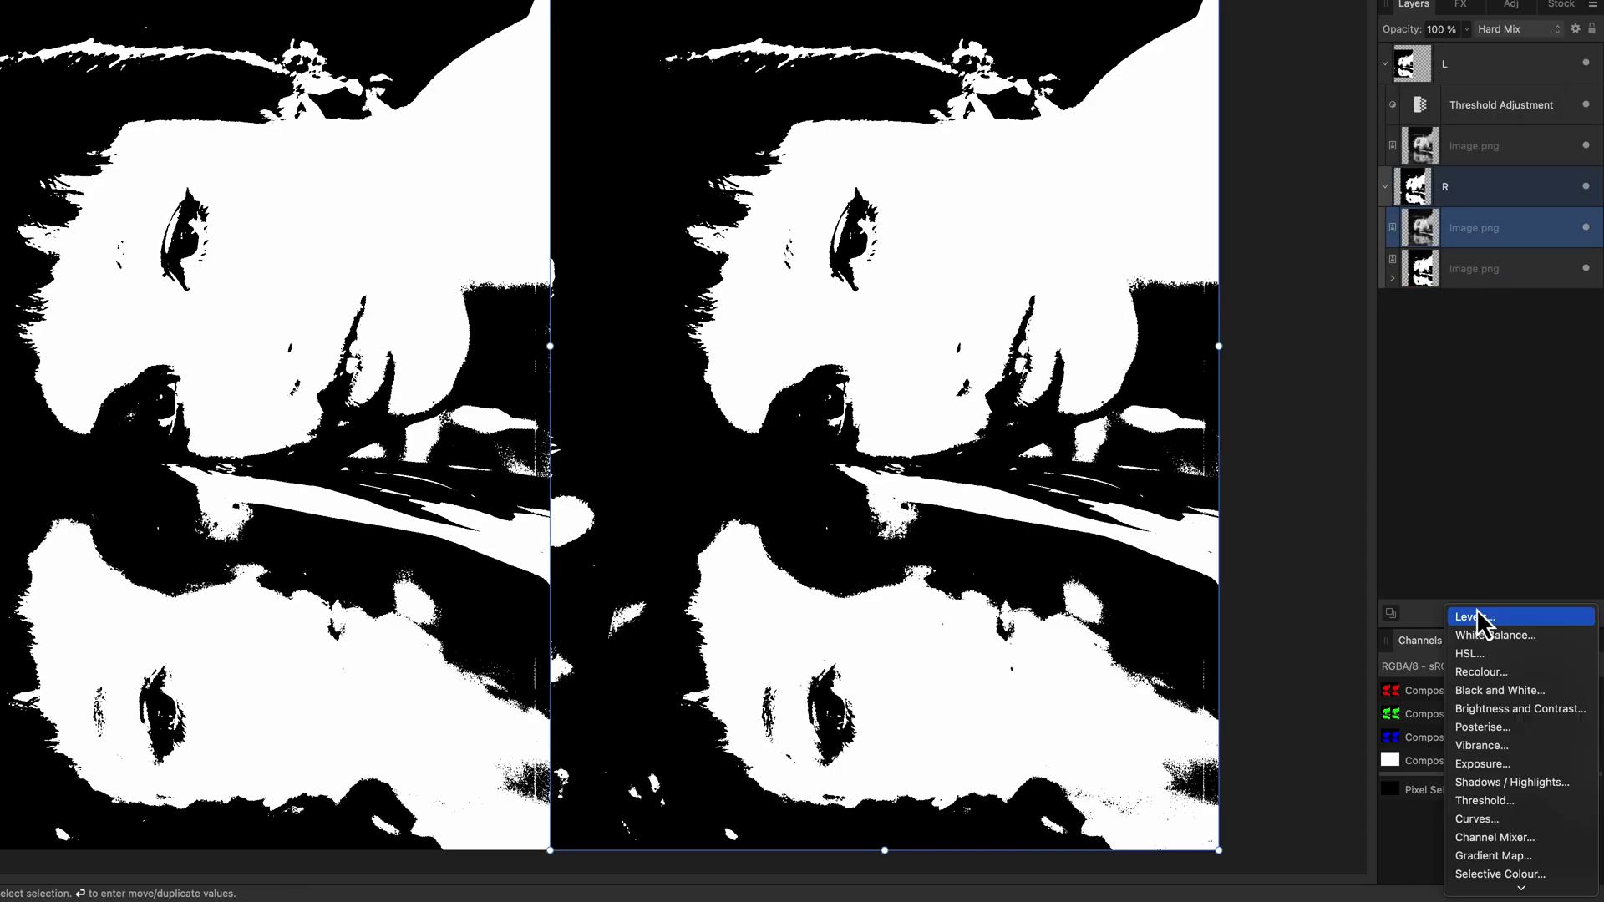
# Step: Add a Levels adjustment to the upper Hard Mix image in the R group
pyautogui.click(1477, 614)
pyautogui.moveTo(1500, 264); pyautogui.dragTo(1501, 270)
pyautogui.click(1397, 238)
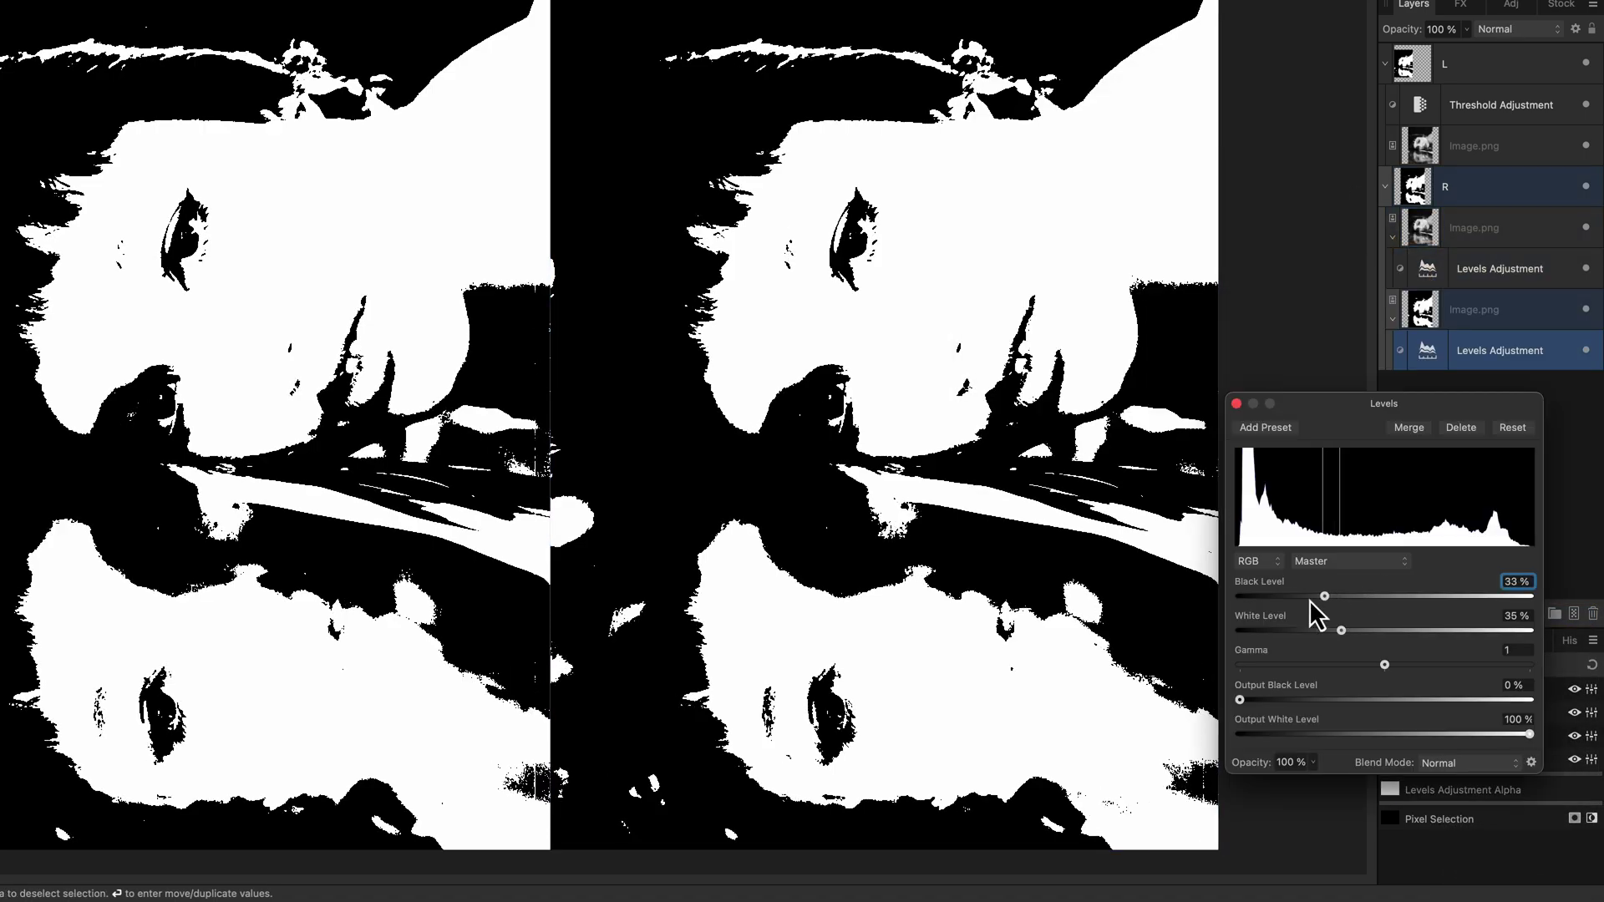
pyautogui.moveTo(1324, 596); pyautogui.dragTo(1257, 595)
pyautogui.moveTo(1341, 630); pyautogui.dragTo(1493, 630)
pyautogui.moveTo(1529, 733); pyautogui.dragTo(1379, 734)
pyautogui.moveTo(1493, 630); pyautogui.dragTo(1530, 630)
pyautogui.moveTo(1256, 595); pyautogui.dragTo(1312, 596)
pyautogui.moveTo(1426, 735); pyautogui.dragTo(1485, 747)
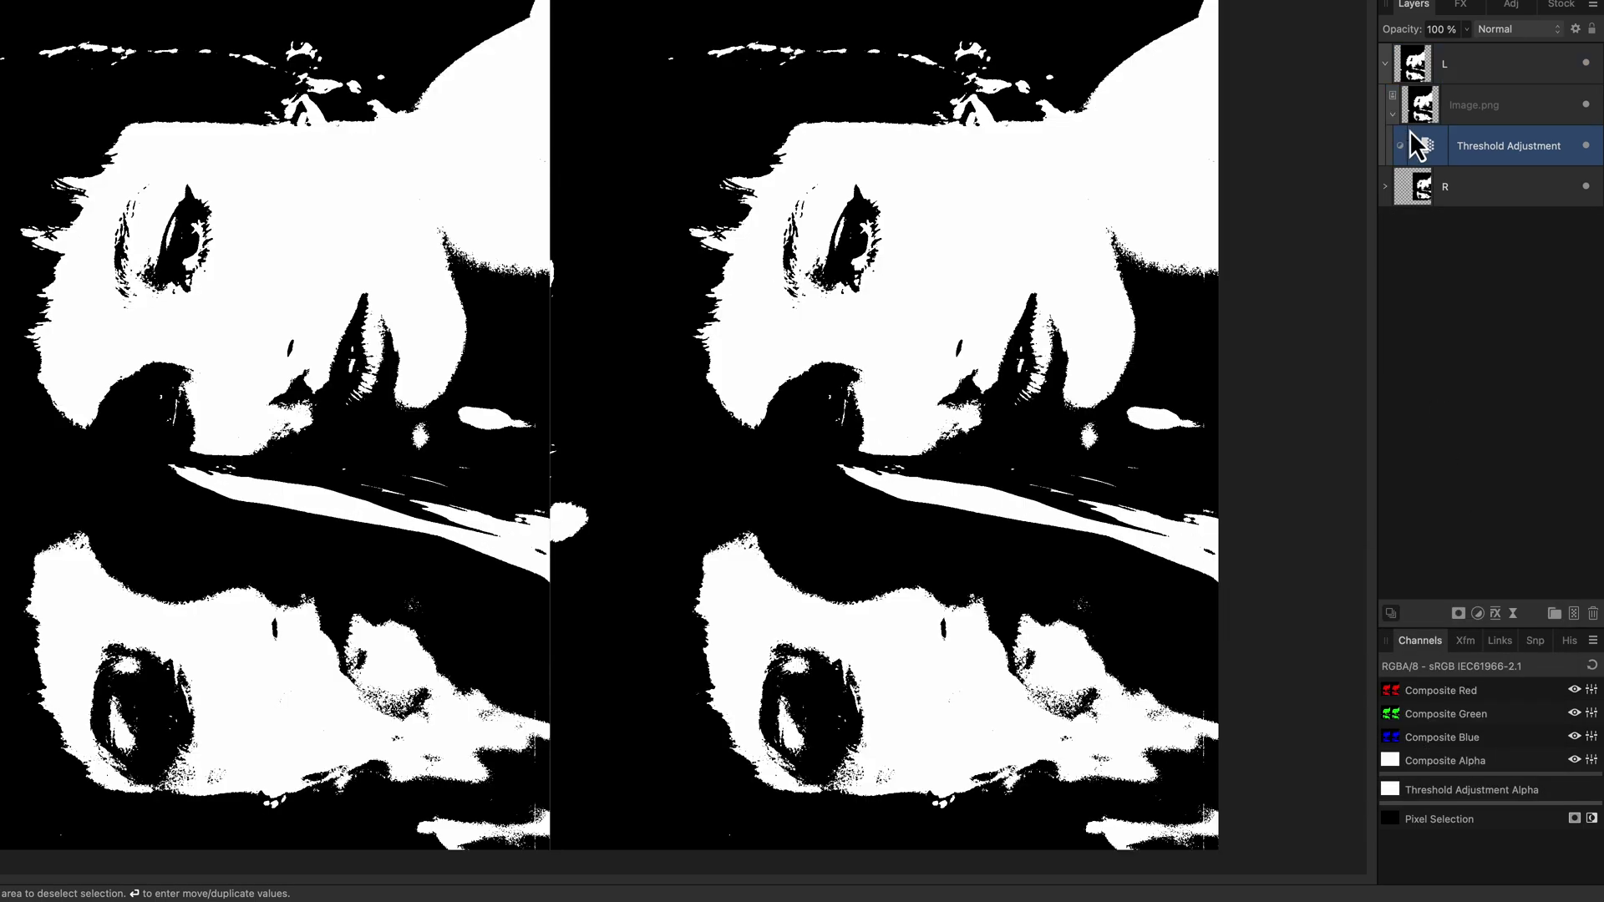
# Step: Duplicate the L group's image together with its Threshold adjustment and set the copy's blend mode to Negation
pyautogui.click(1424, 105)
pyautogui.rightClick(1427, 108)
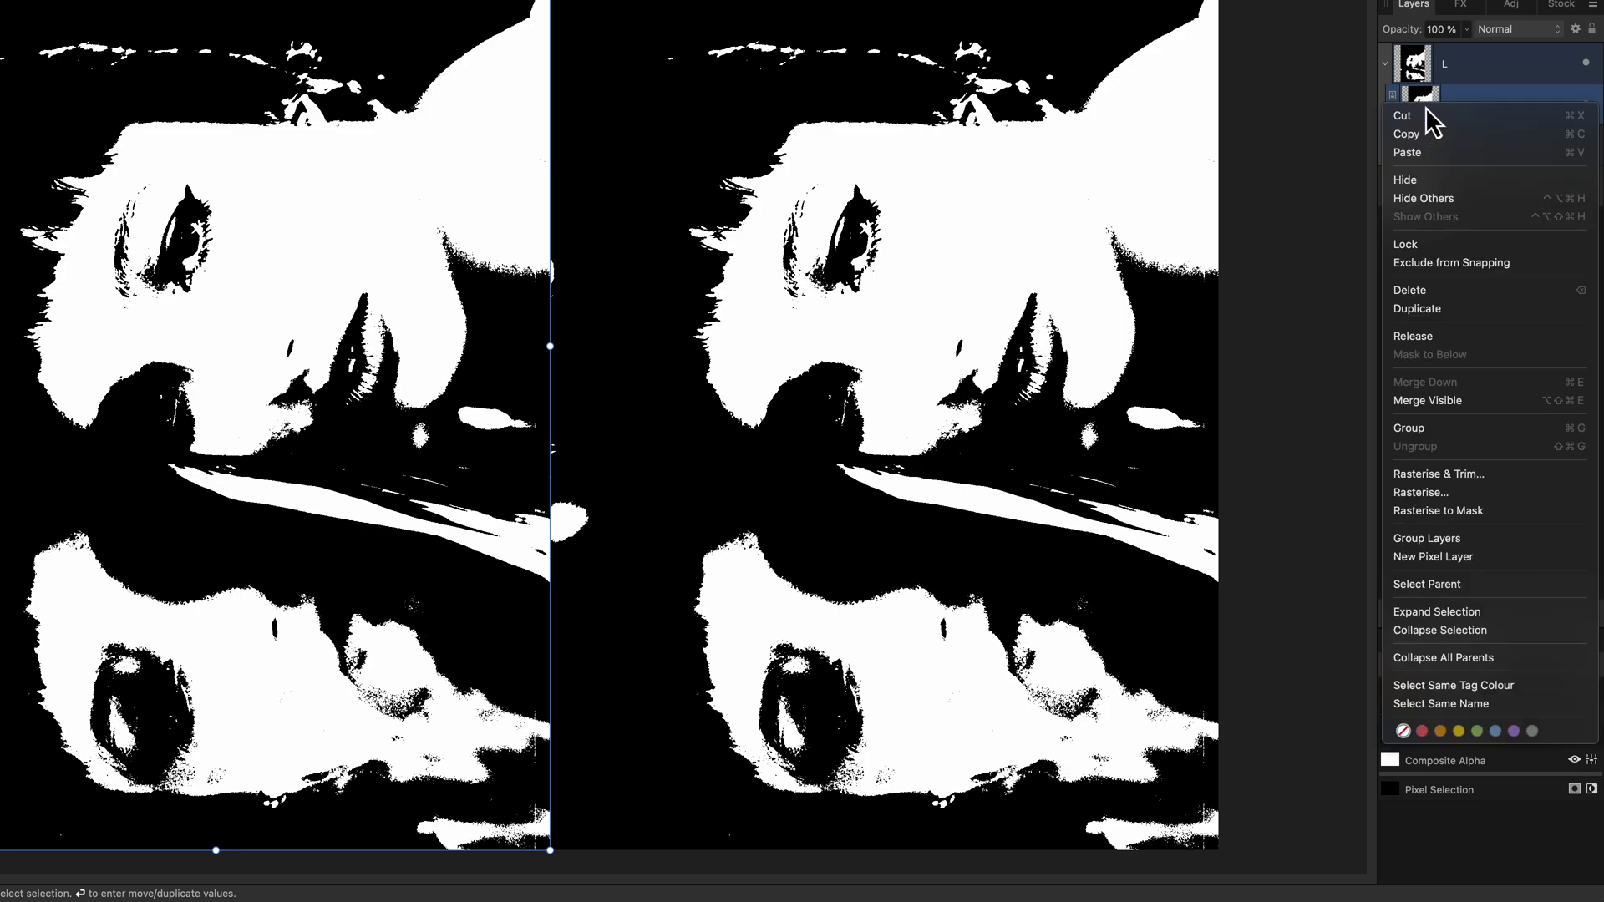
pyautogui.click(1441, 309)
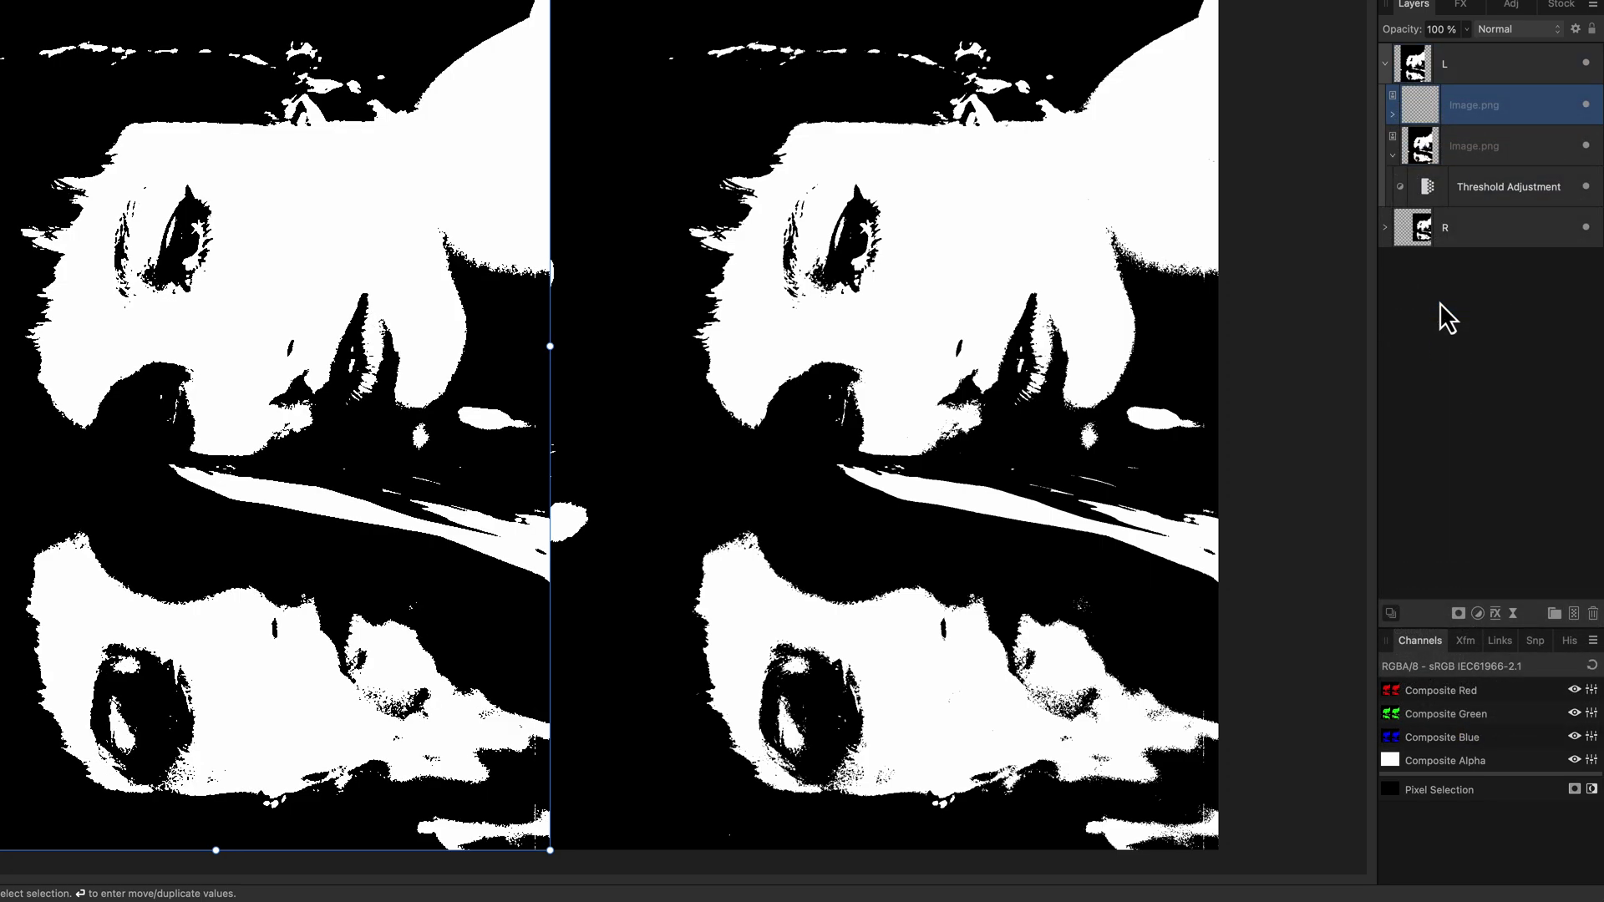
pyautogui.click(1514, 30)
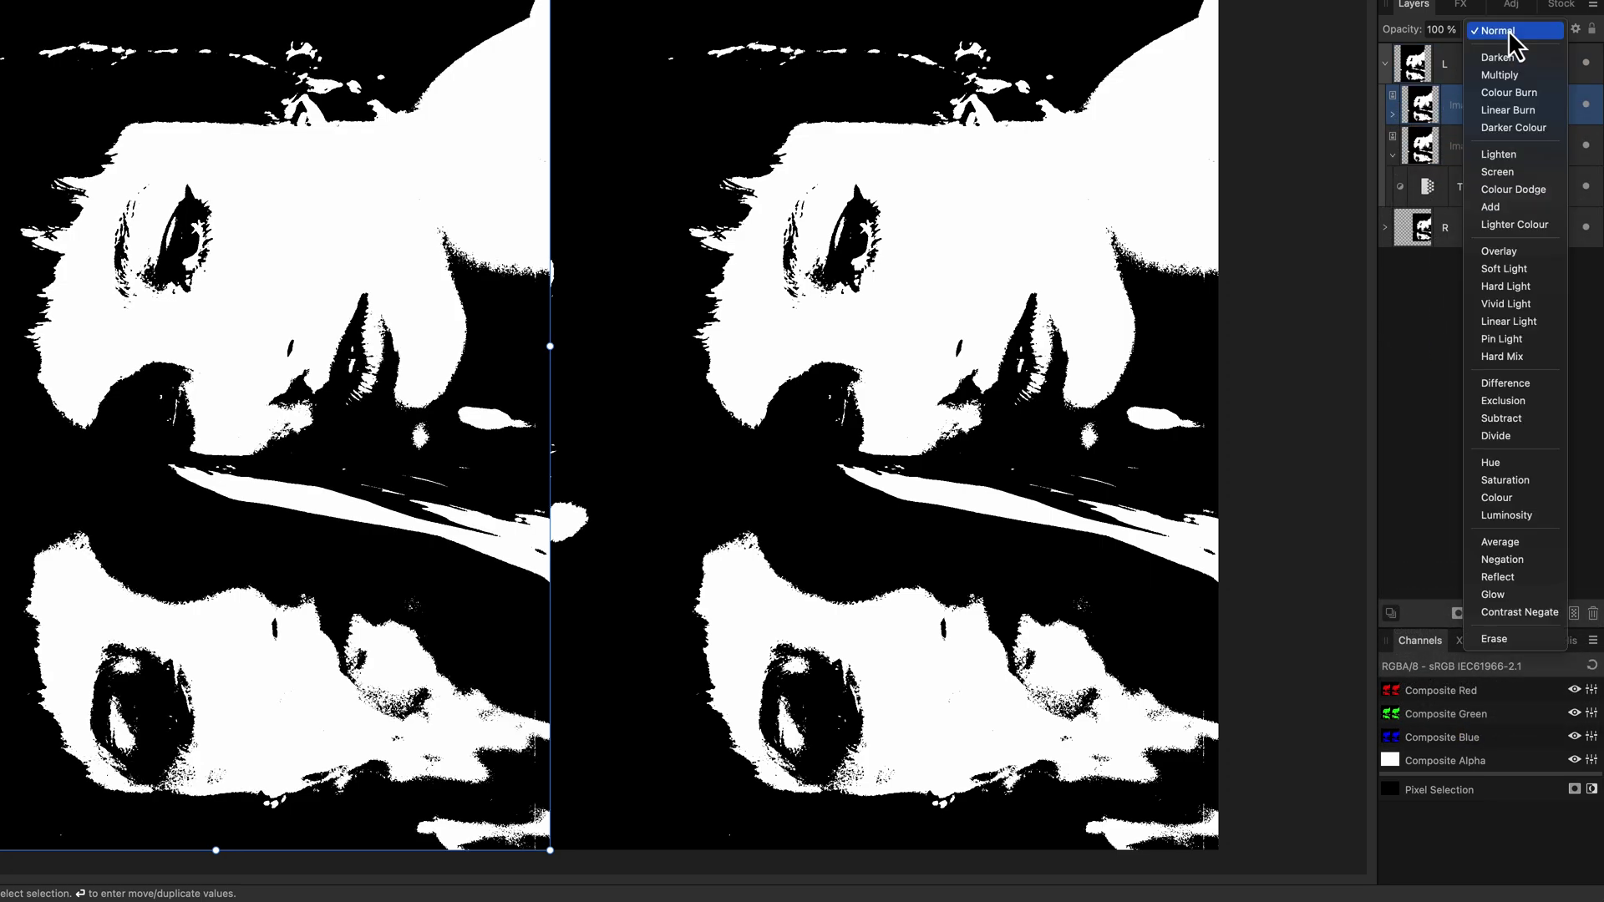
pyautogui.click(1501, 560)
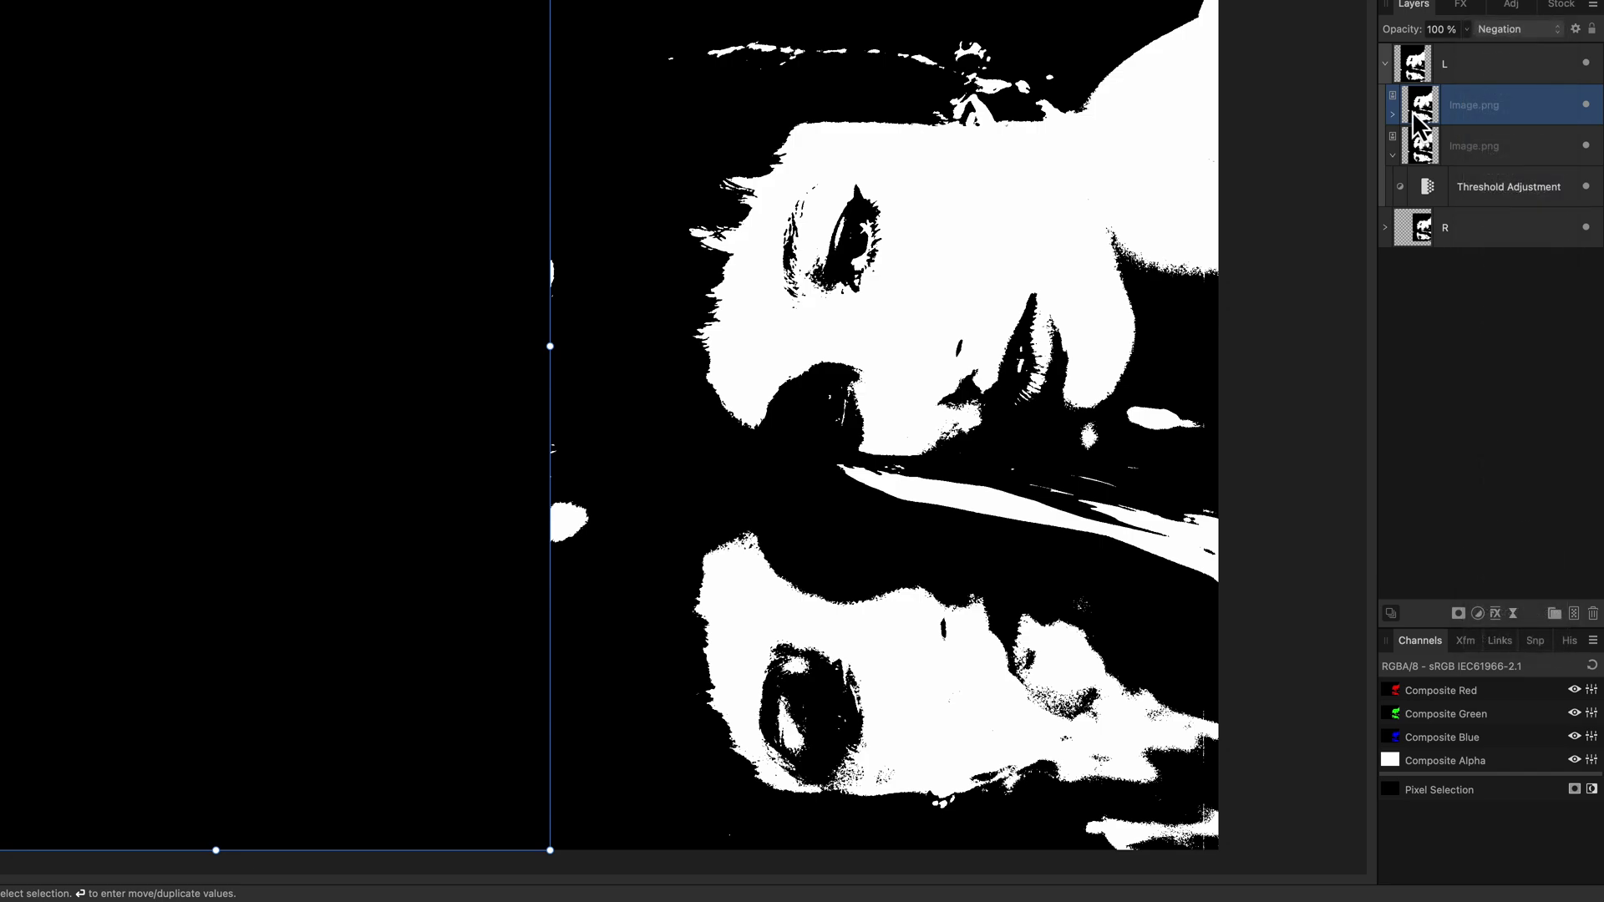
# Step: Lower the Threshold adjustments of the upper and lower images in the L group to different values below 50%
pyautogui.click(1393, 114)
pyautogui.doubleClick(1434, 145)
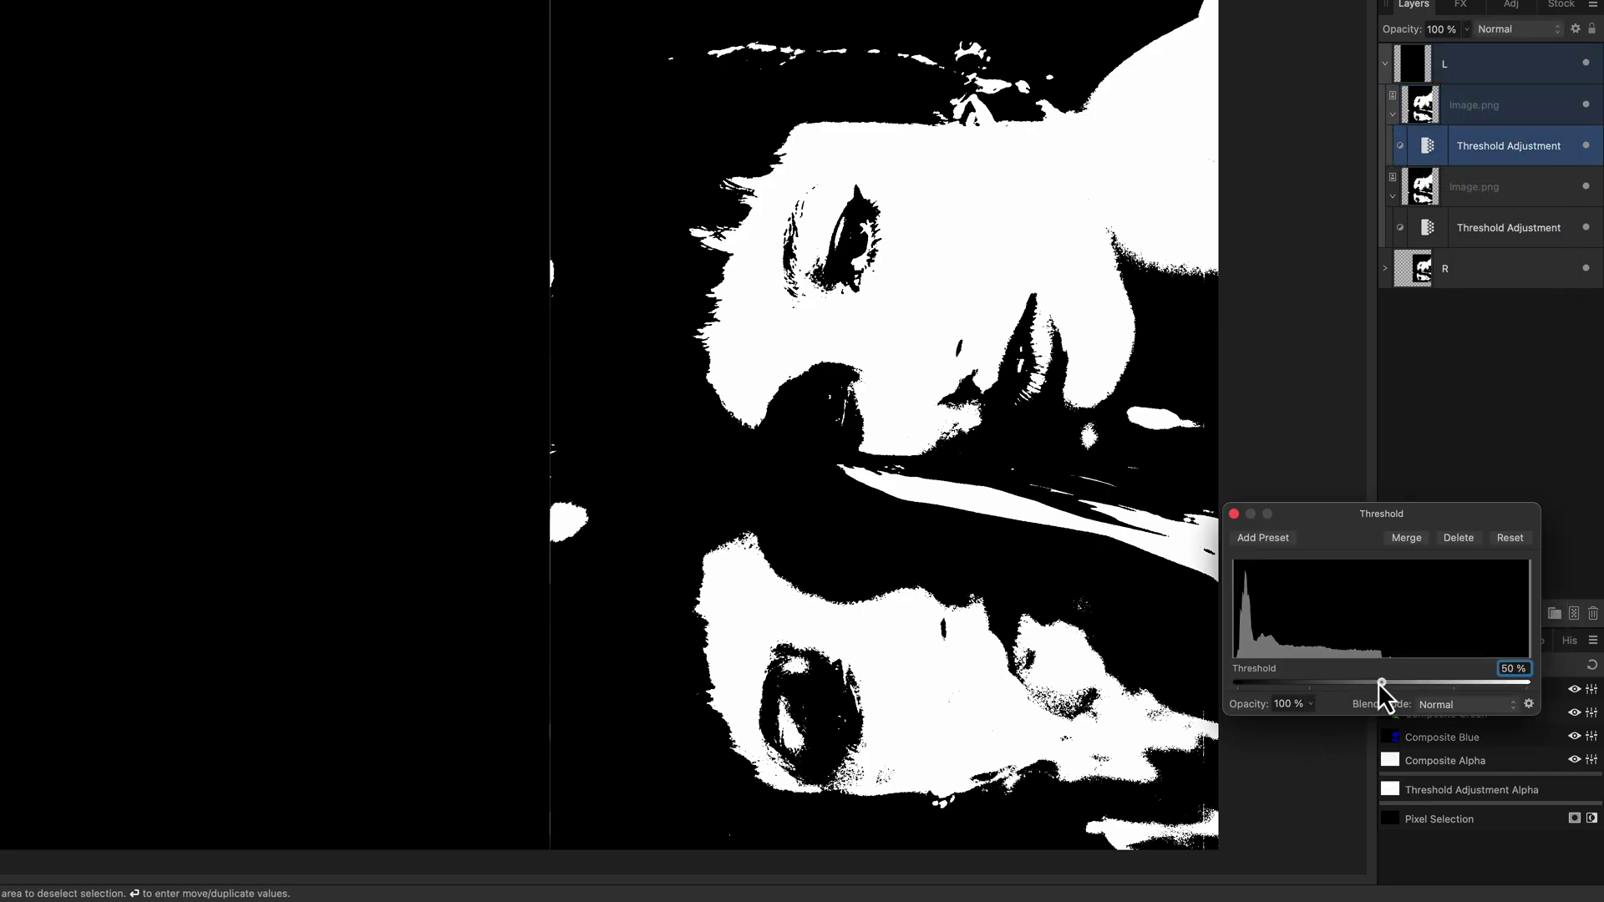
pyautogui.moveTo(1376, 684); pyautogui.dragTo(1285, 690)
pyautogui.click(1234, 514)
pyautogui.doubleClick(1454, 227)
pyautogui.click(1234, 513)
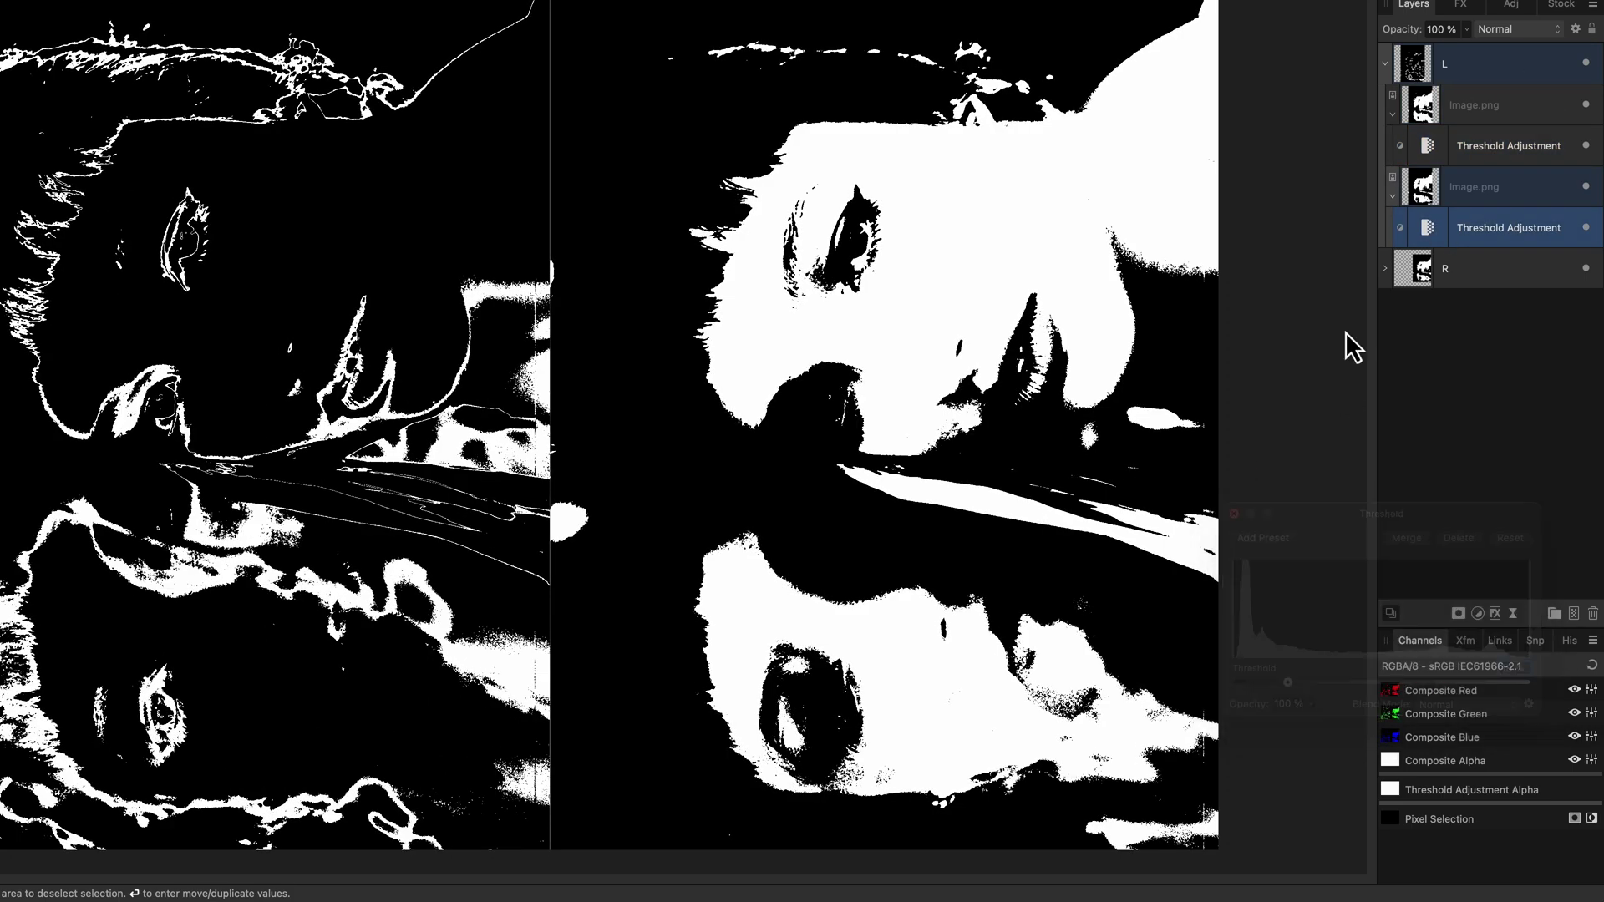
# Step: Raise the Threshold adjustment of the L group's upper image to 72%
pyautogui.doubleClick(1470, 146)
pyautogui.moveTo(1337, 682); pyautogui.dragTo(1446, 682)
pyautogui.click(1234, 514)
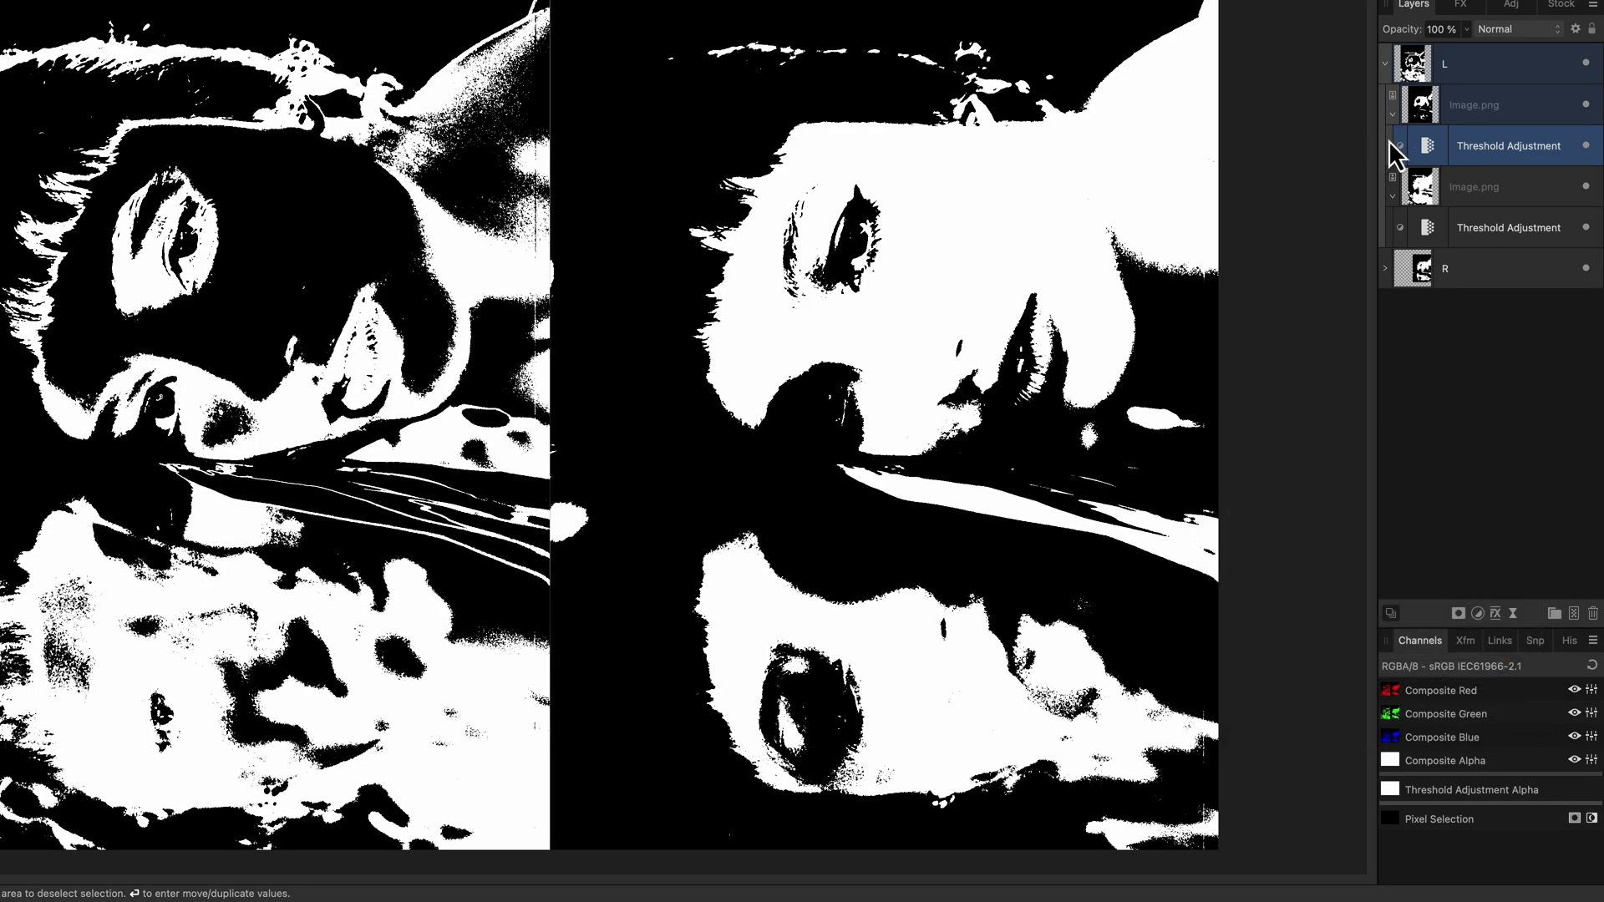
# Step: Duplicate the L group's upper image again and set the new copy's Threshold to about 37%
pyautogui.click(1420, 113)
pyautogui.press('super+j')
pyautogui.click(1393, 115)
pyautogui.doubleClick(1415, 142)
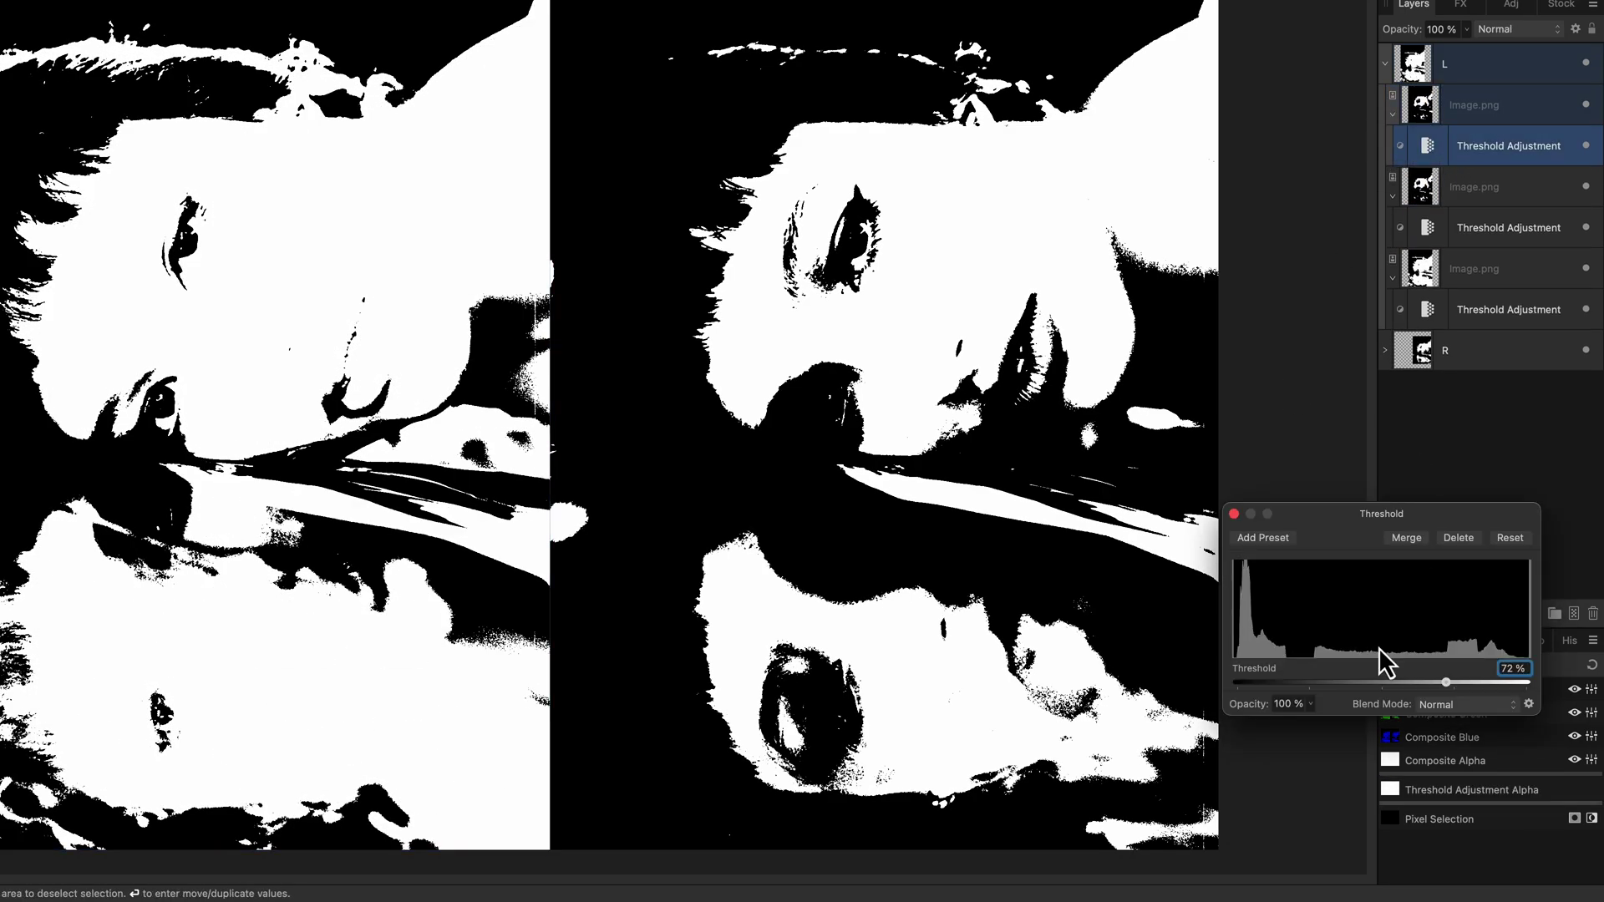
pyautogui.moveTo(1382, 681); pyautogui.dragTo(1347, 698)
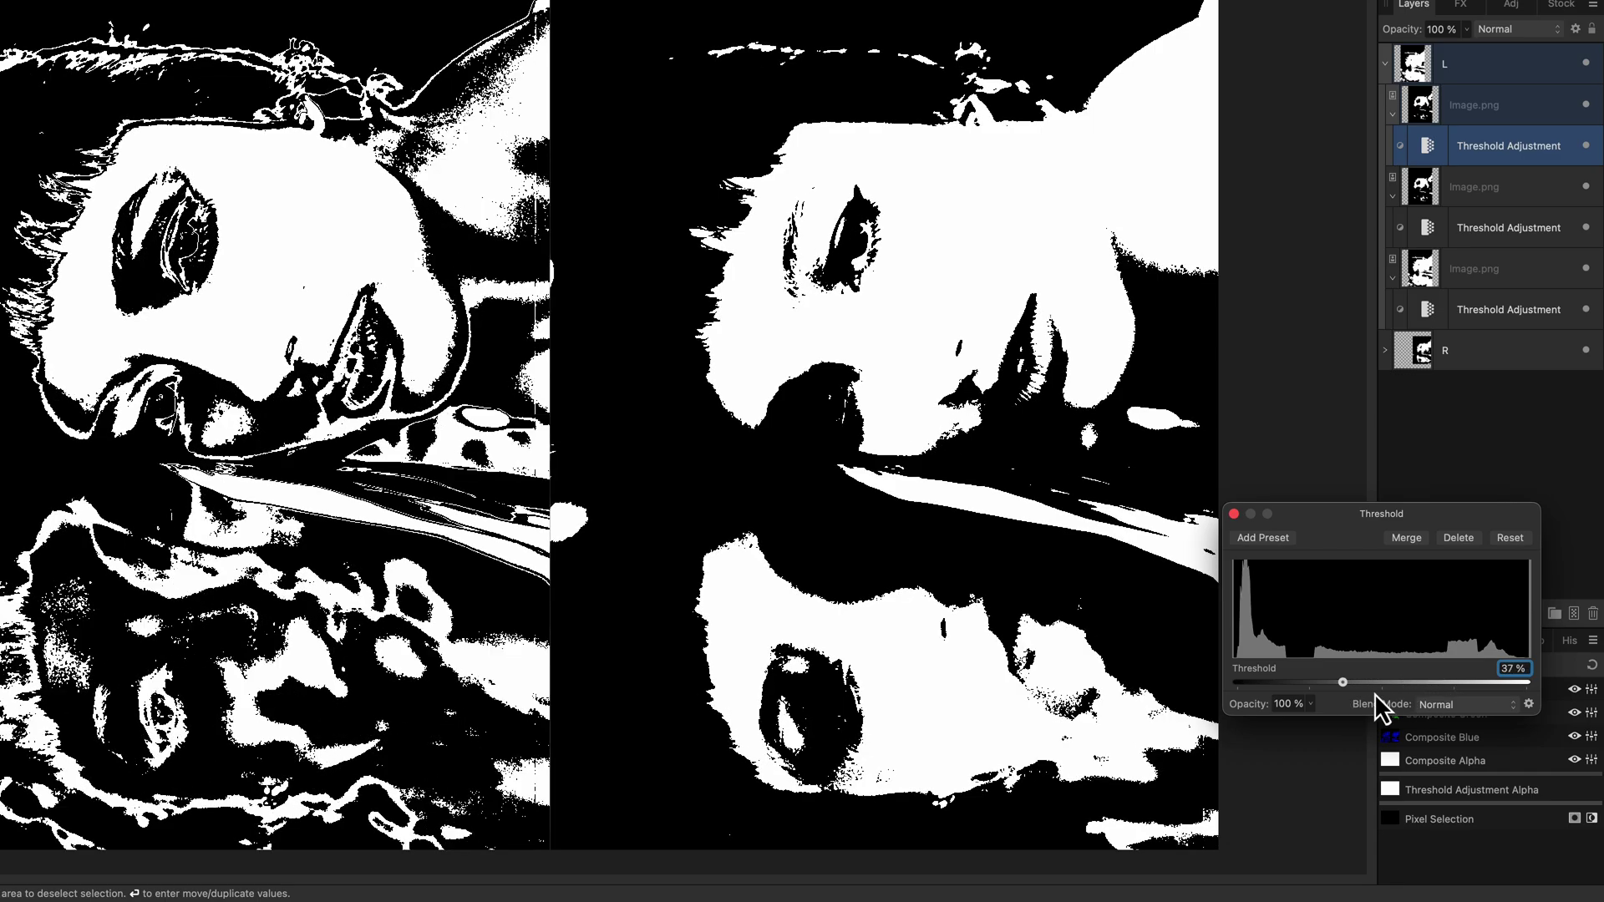
pyautogui.click(1234, 514)
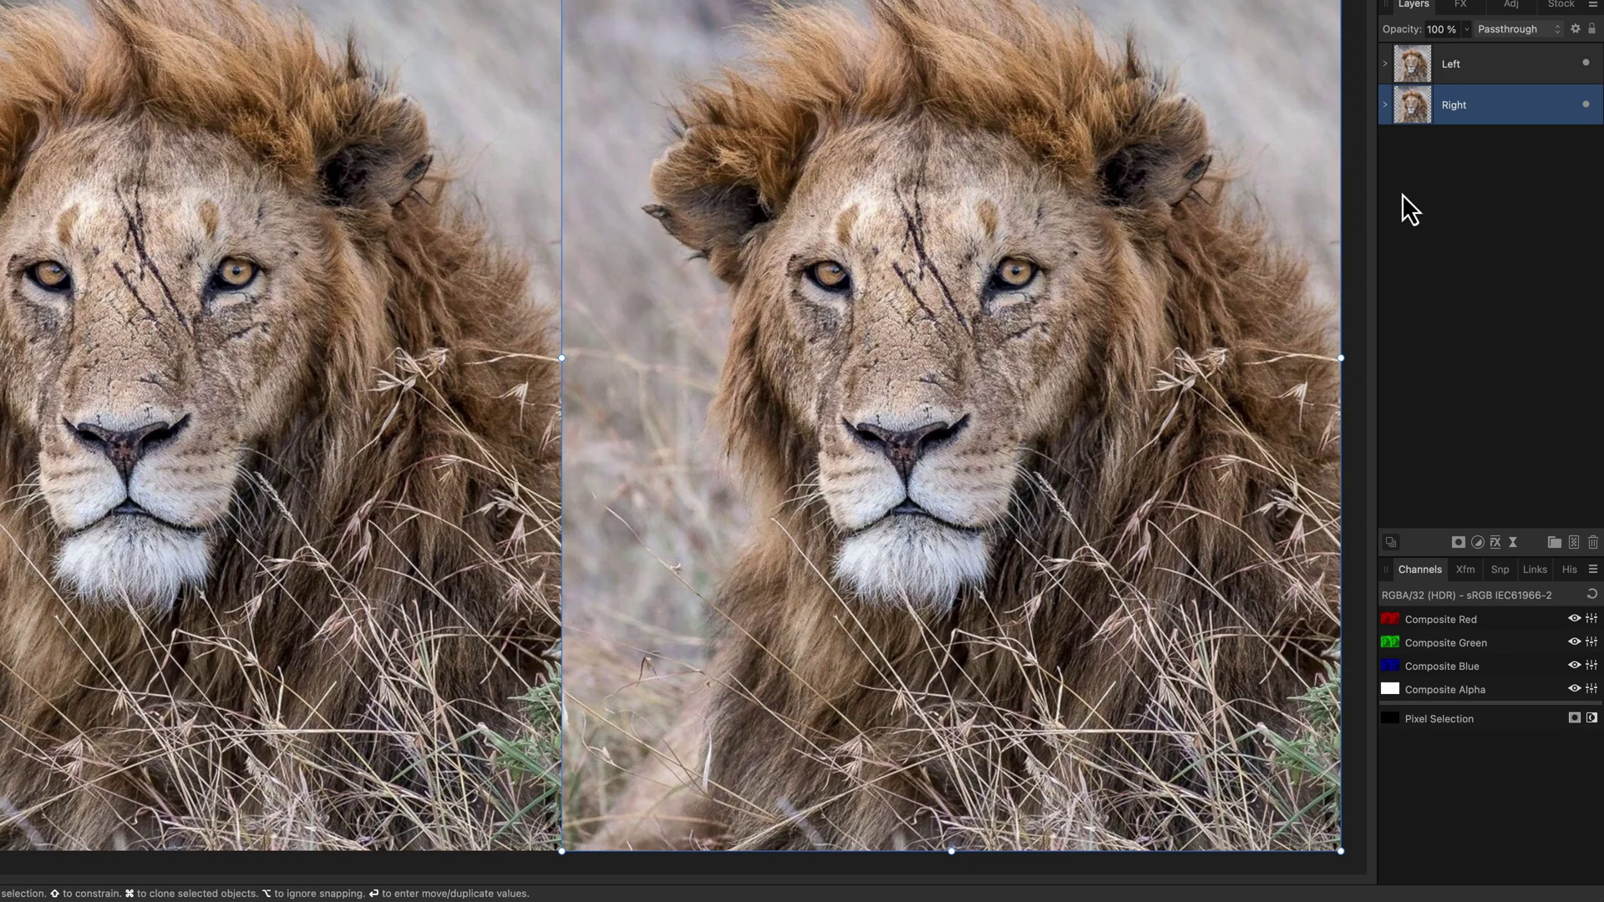
# Step: Add a Threshold adjustment above the Pixel layer in the lion document's Left group
pyautogui.click(1412, 99)
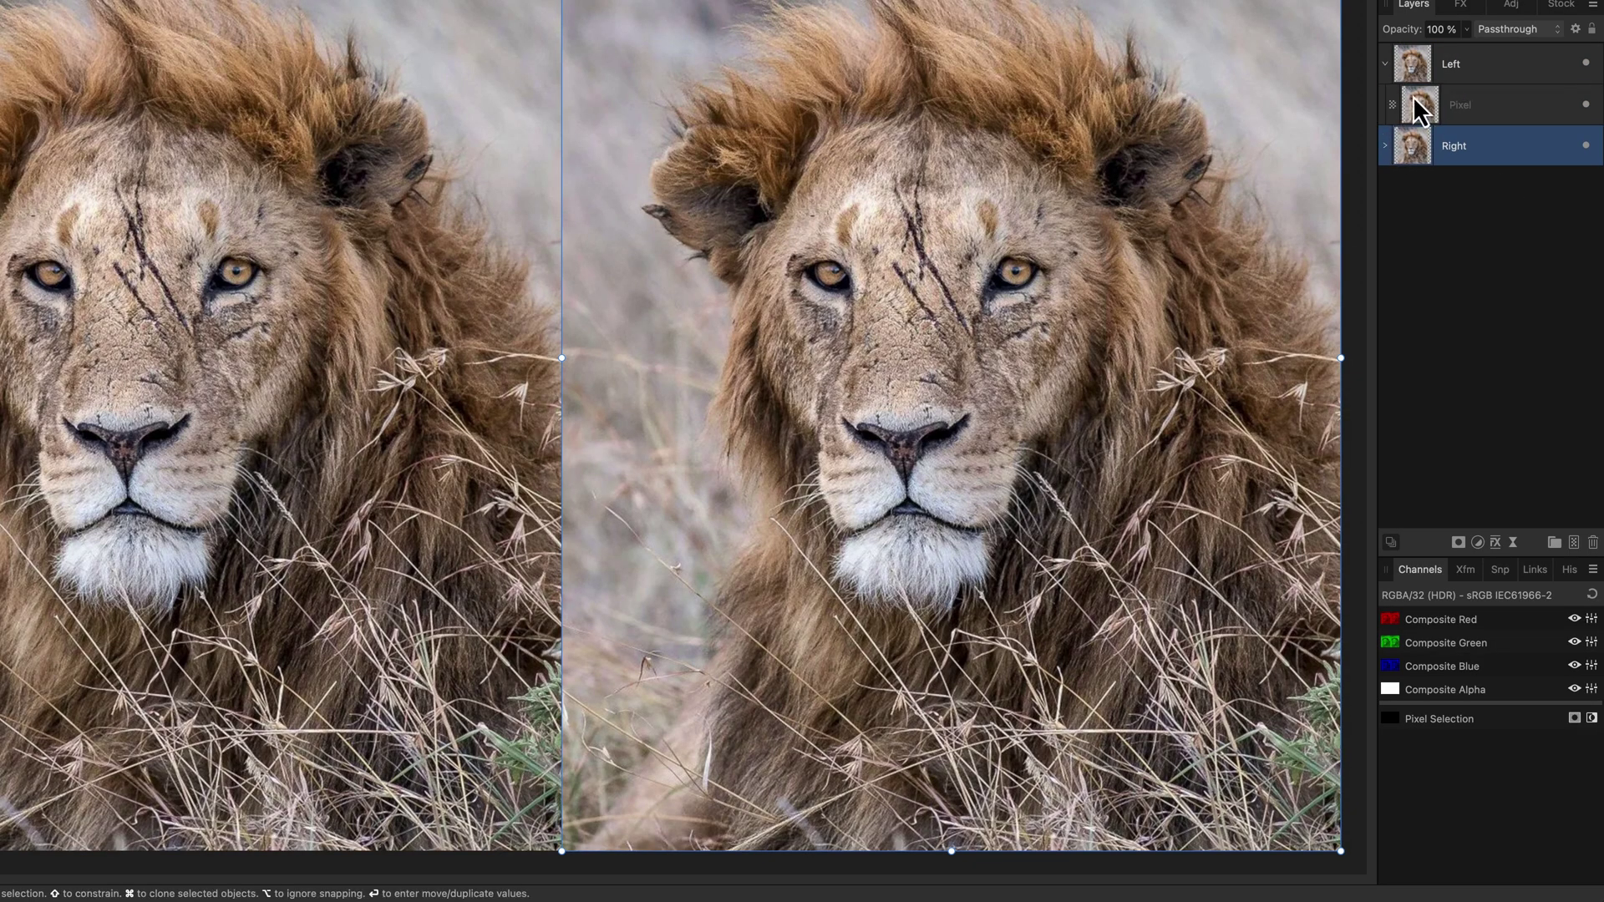
pyautogui.click(1477, 542)
pyautogui.click(1503, 740)
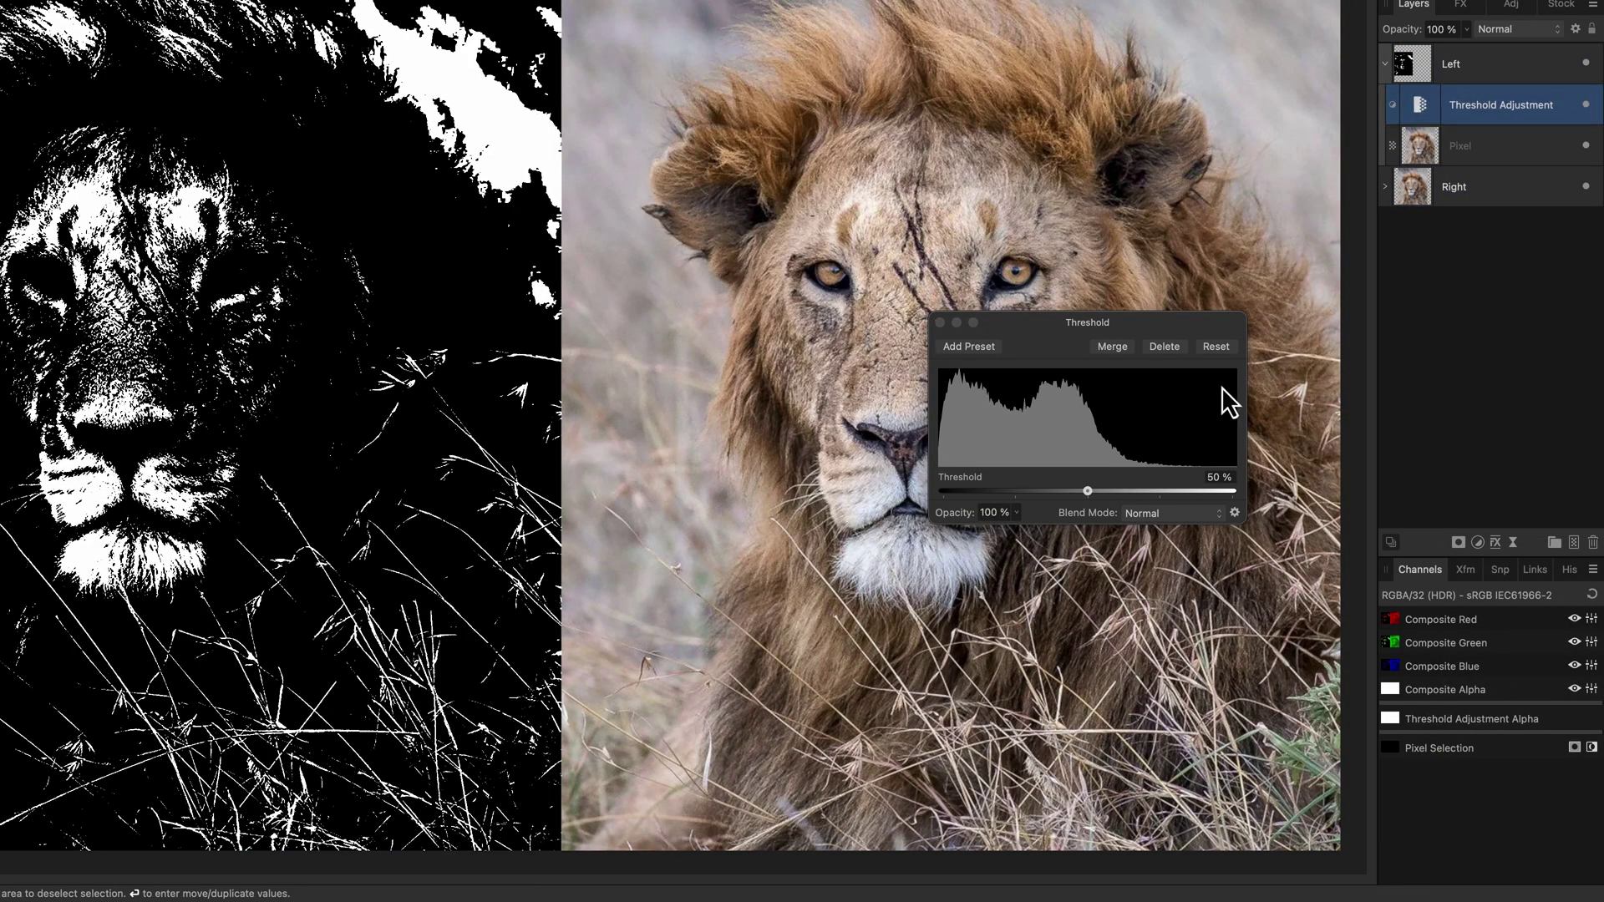
pyautogui.click(941, 324)
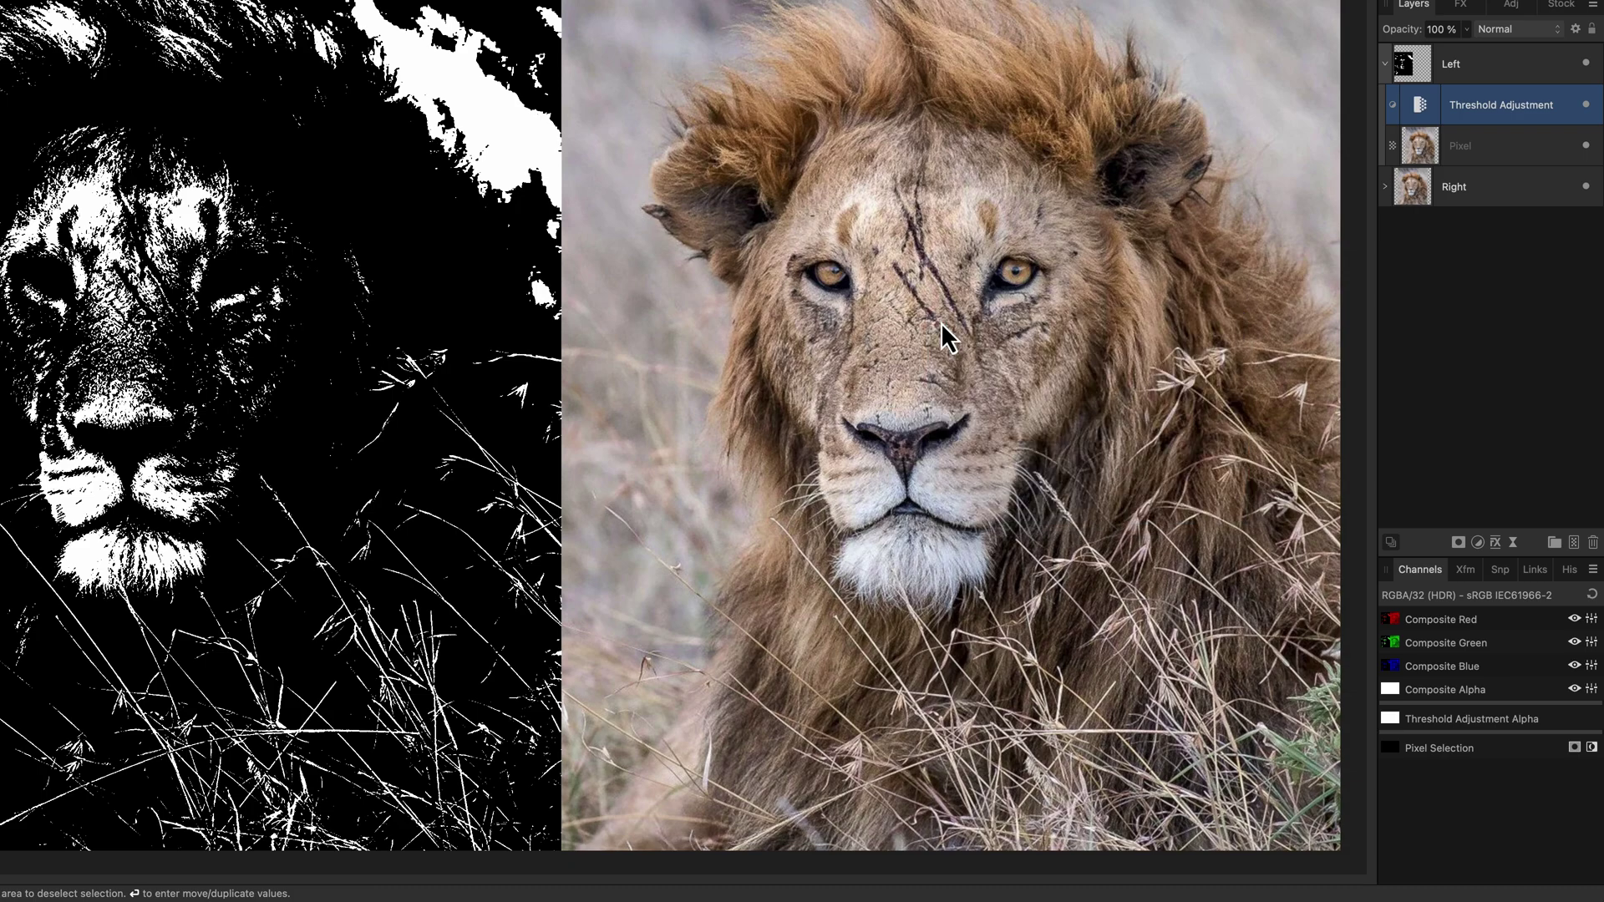
# Step: Add a Levels adjustment to the Pixel layer in the Right group and switch its colour mode from RGB to Grey
pyautogui.click(1385, 187)
pyautogui.click(1412, 230)
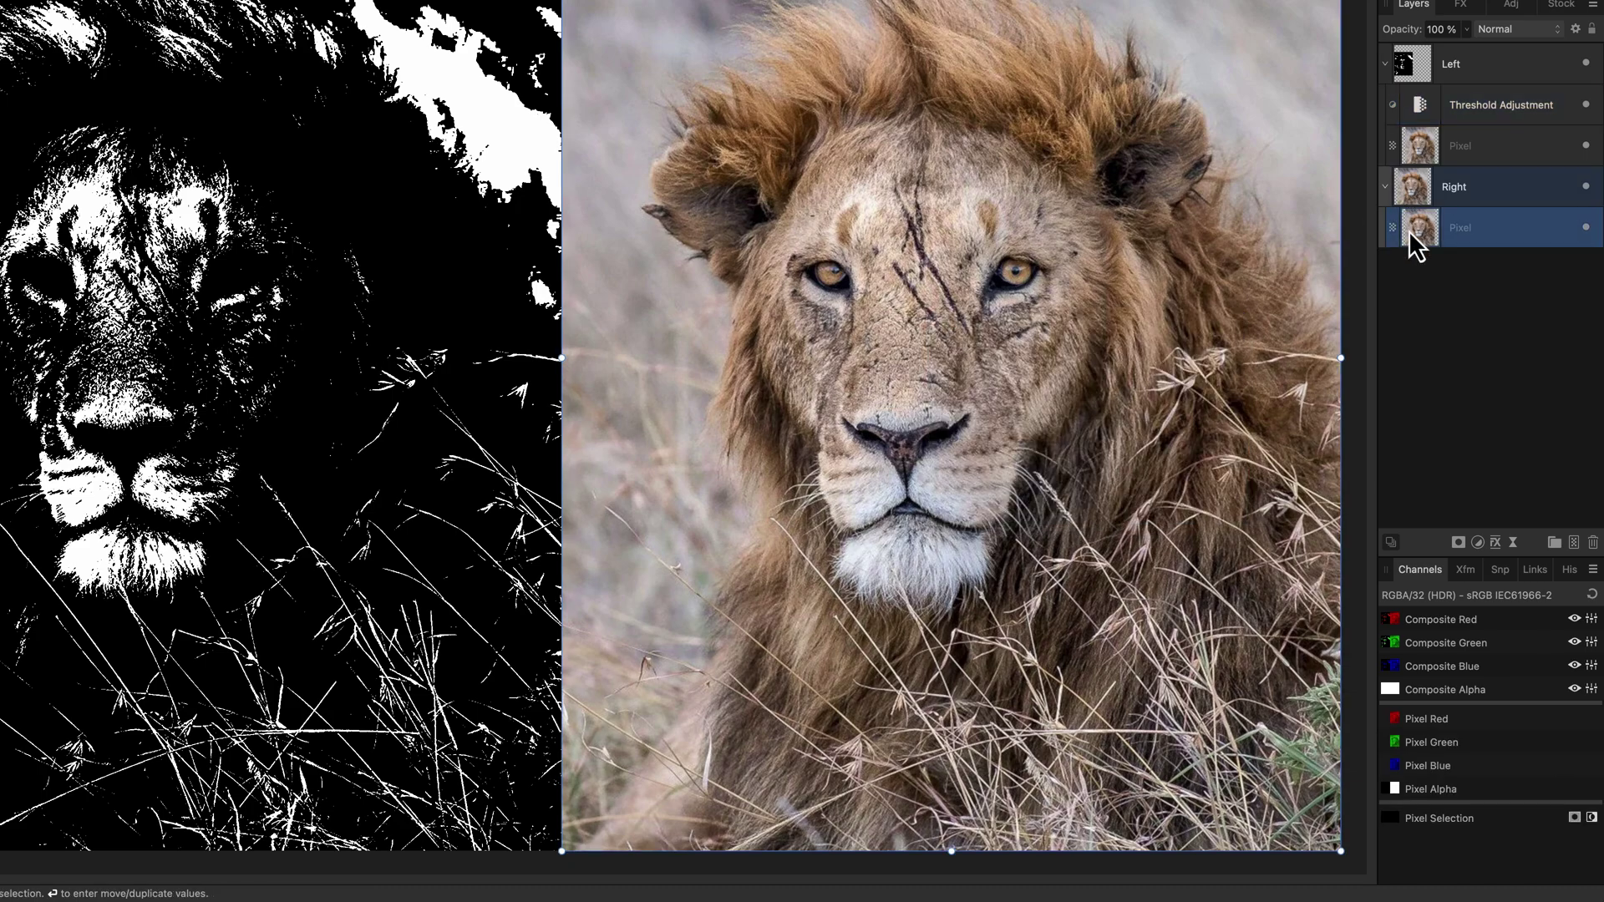
pyautogui.click(1586, 228)
pyautogui.click(1586, 228)
pyautogui.click(1477, 542)
pyautogui.click(1477, 545)
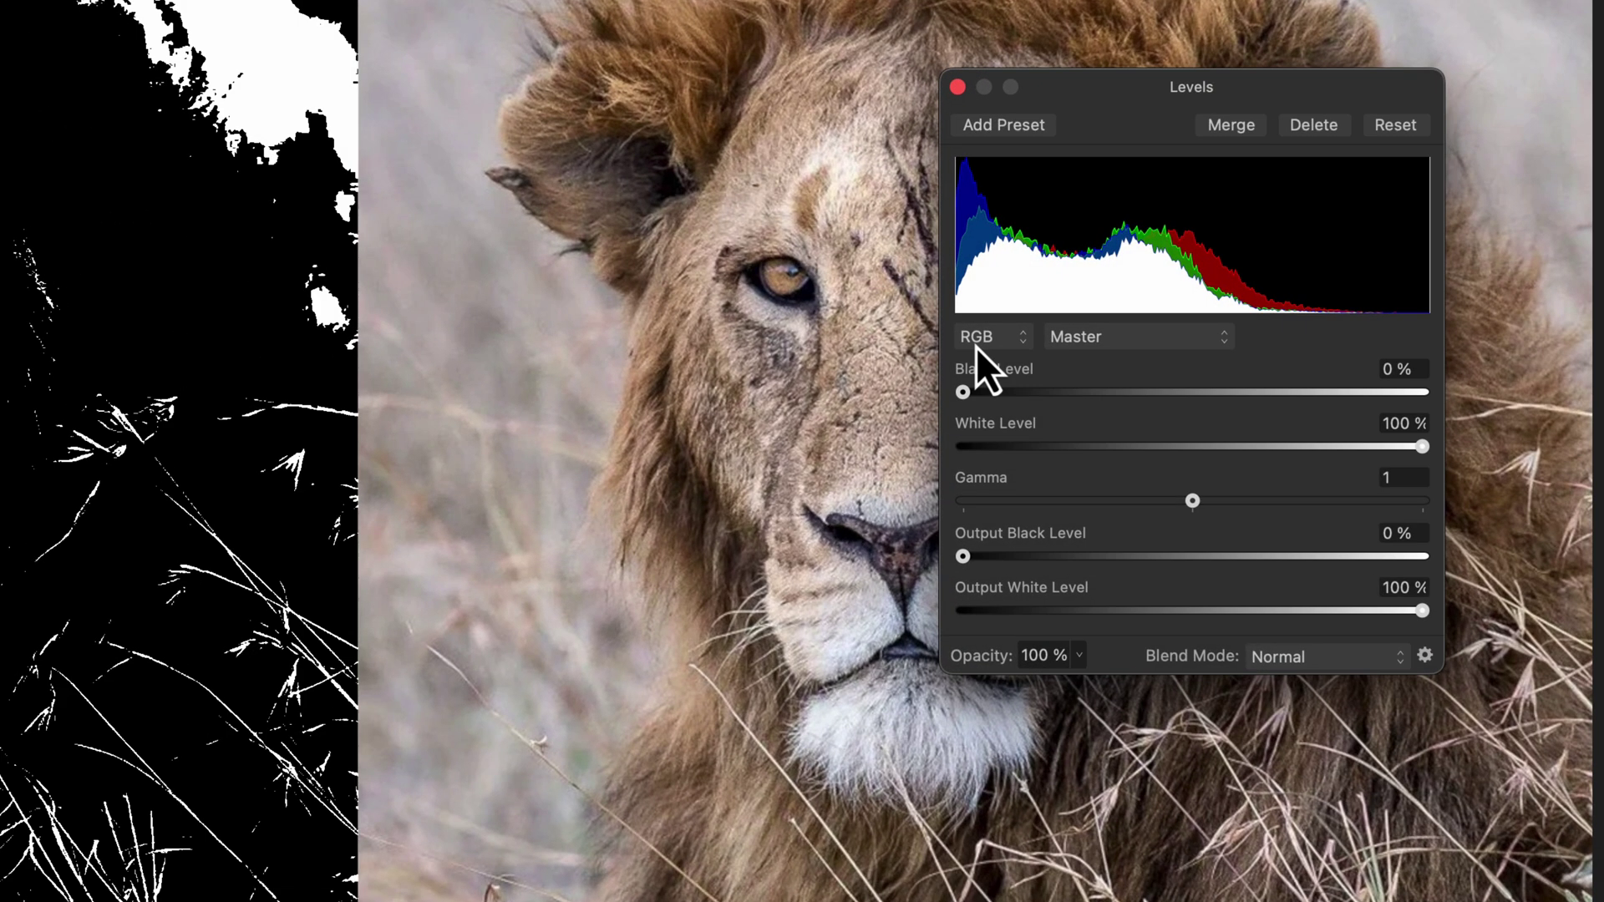
pyautogui.click(954, 315)
pyautogui.click(981, 311)
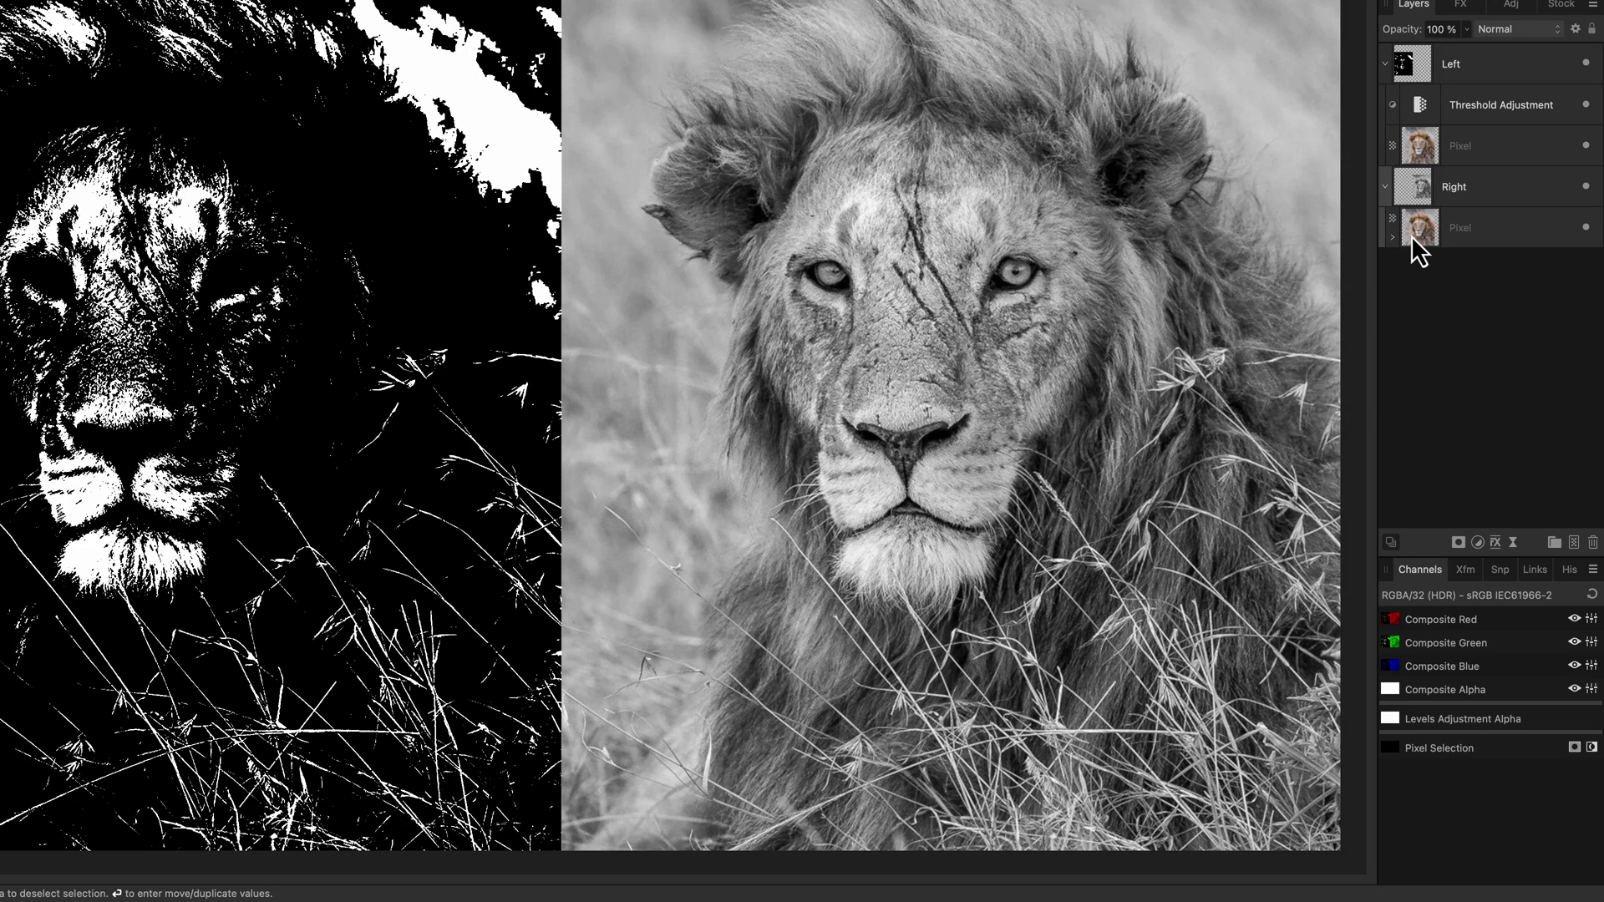
# Step: Duplicate the Right group's Pixel layer with its Levels adjustment and set the copy's blend mode to Hard Mix
pyautogui.click(1411, 236)
pyautogui.press('super+j')
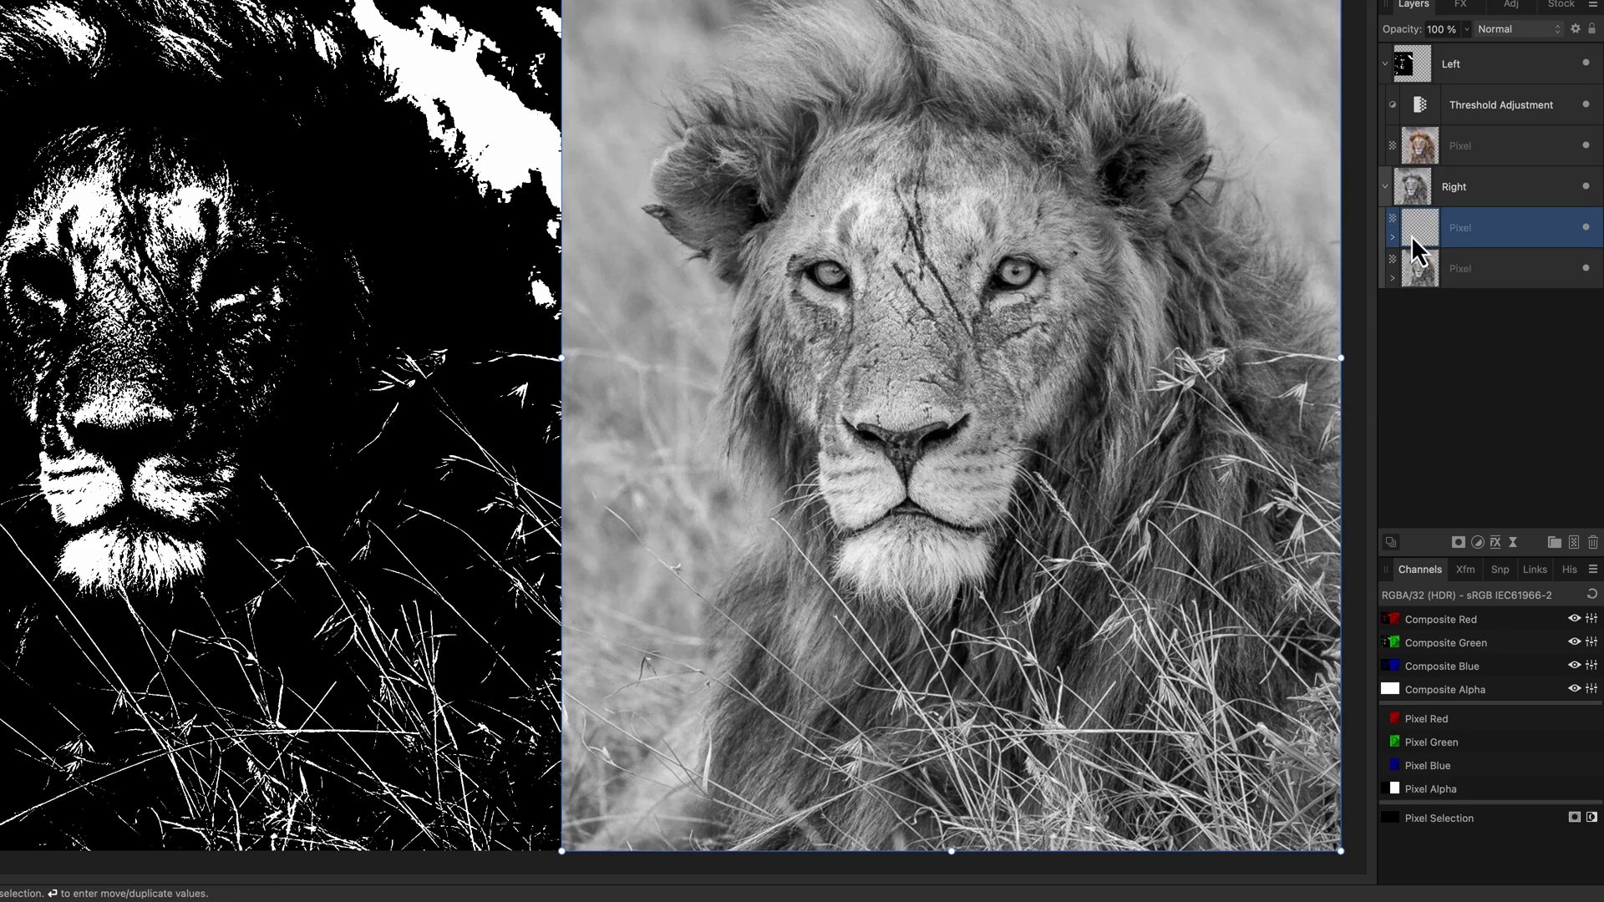
pyautogui.click(1529, 29)
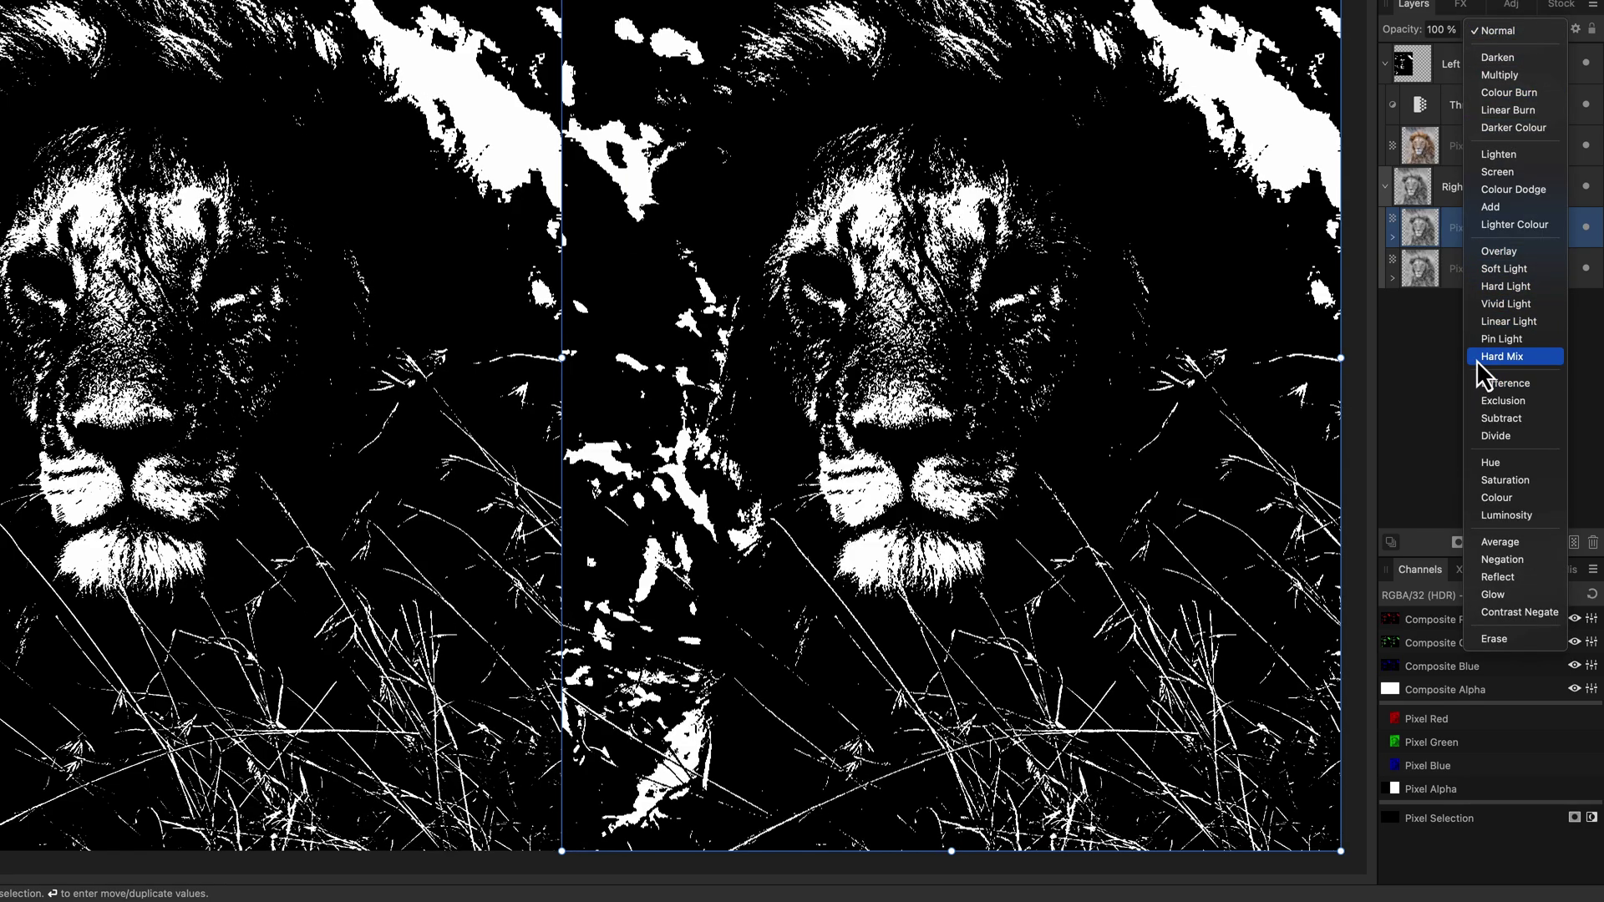
pyautogui.click(1477, 358)
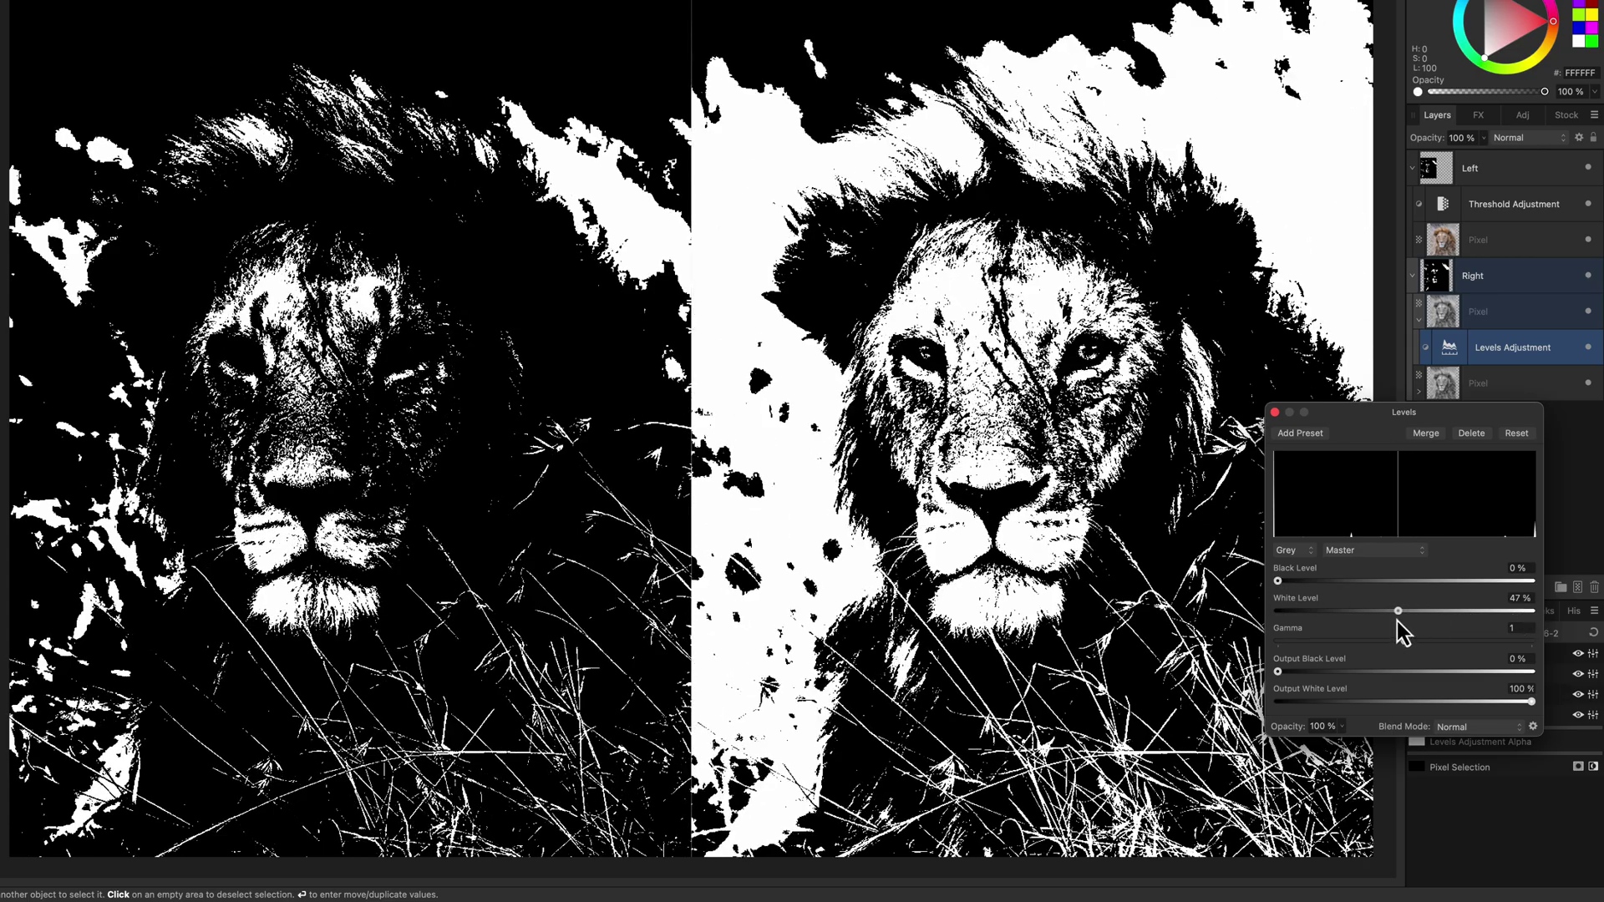
# Step: Try a lower output white level in the Right group's upper Levels, and lower the Left group's Threshold to match the Right image
pyautogui.moveTo(1532, 701); pyautogui.dragTo(1360, 715)
pyautogui.doubleClick(1504, 204)
pyautogui.click(1275, 560)
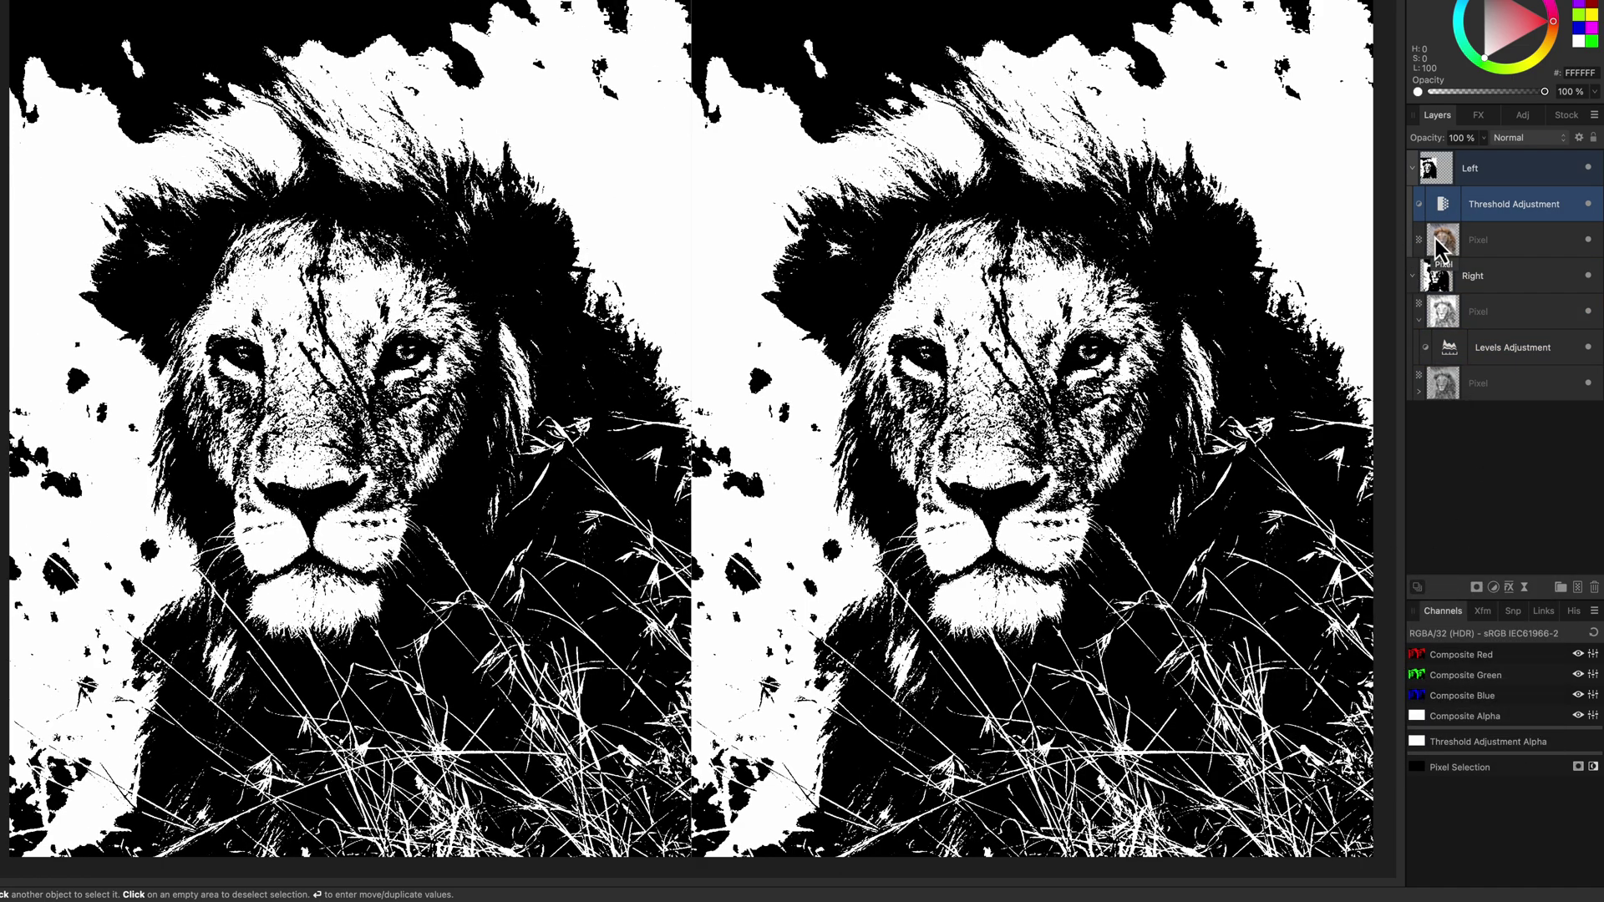
# Step: Add a live Add Noise filter to the Left group's Pixel layer and set its intensity to 43 %
pyautogui.moveTo(1441, 225); pyautogui.dragTo(1443, 239)
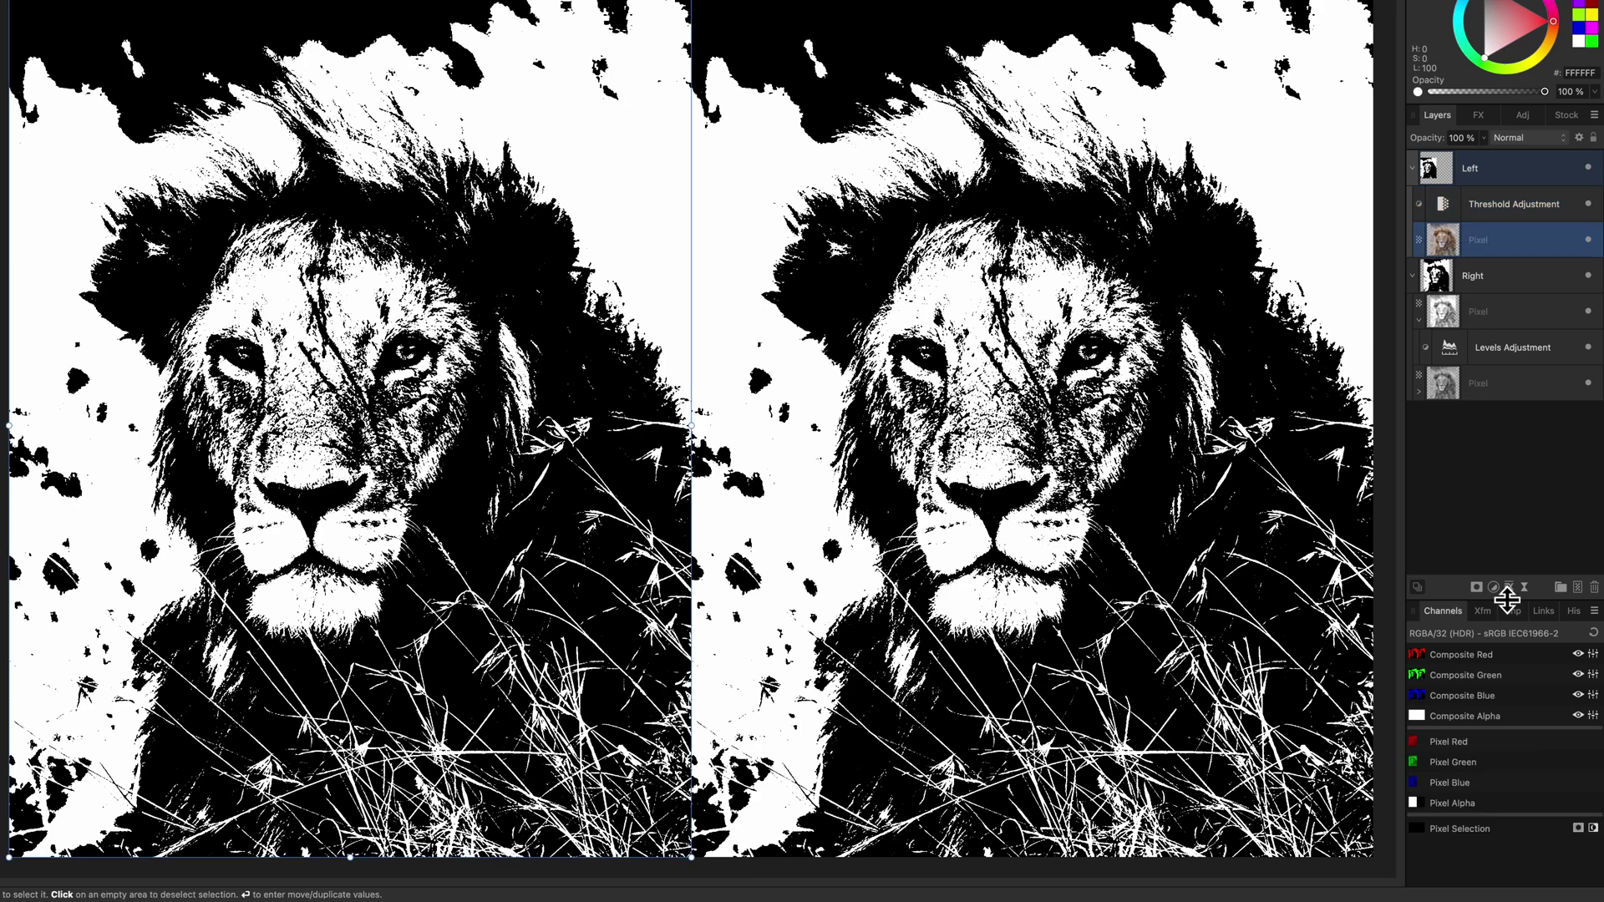
pyautogui.click(1521, 586)
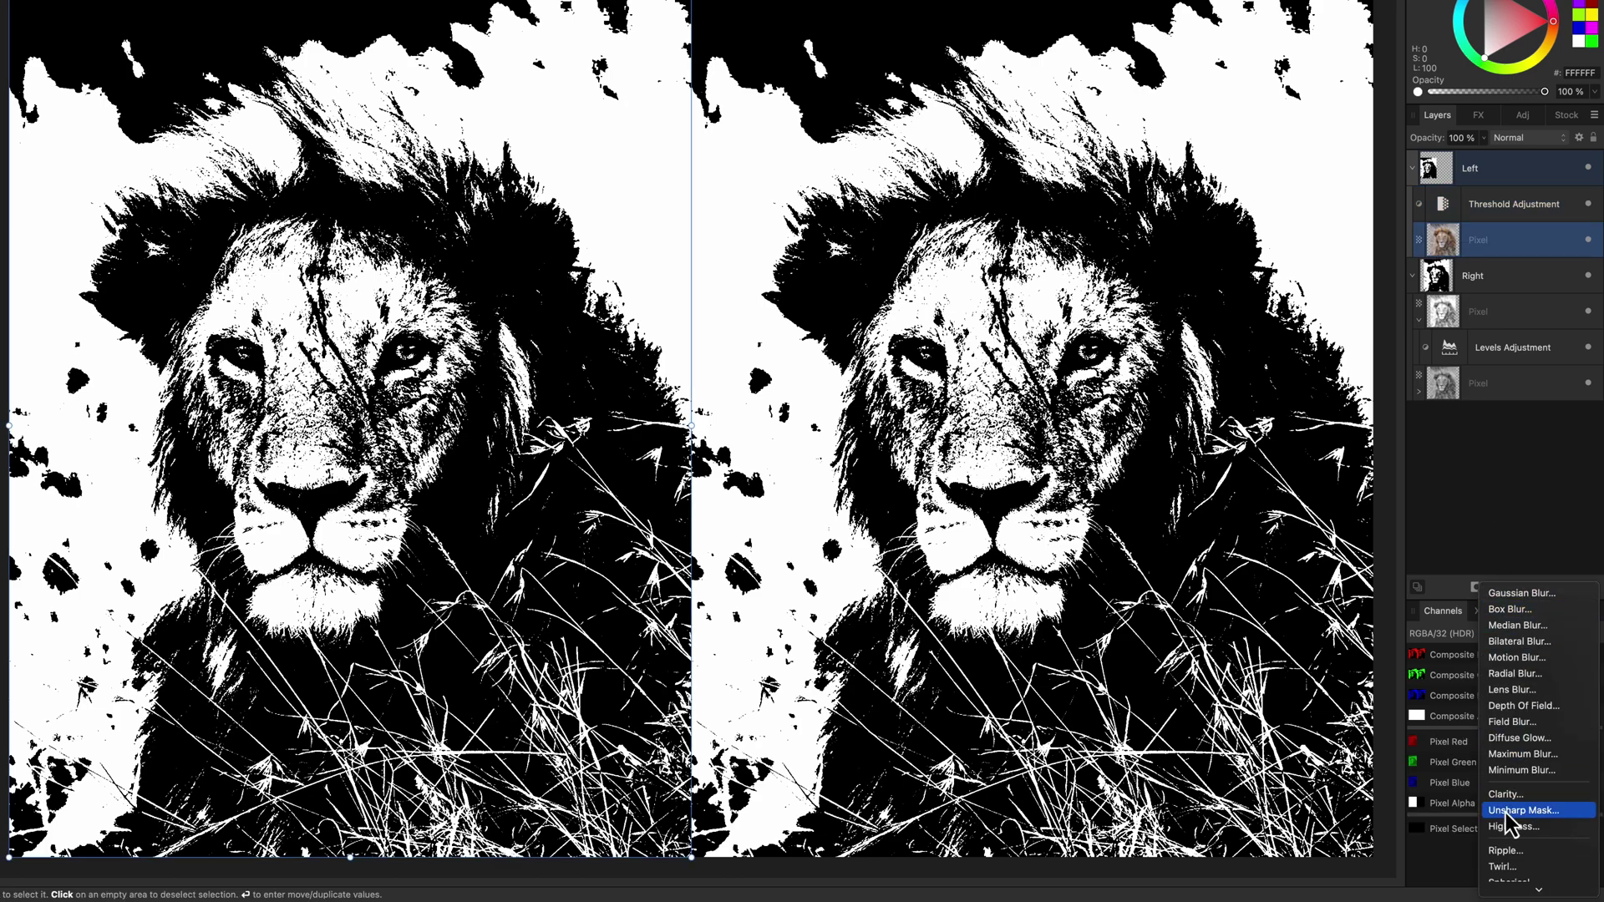
pyautogui.scroll(-3, 1519, 802)
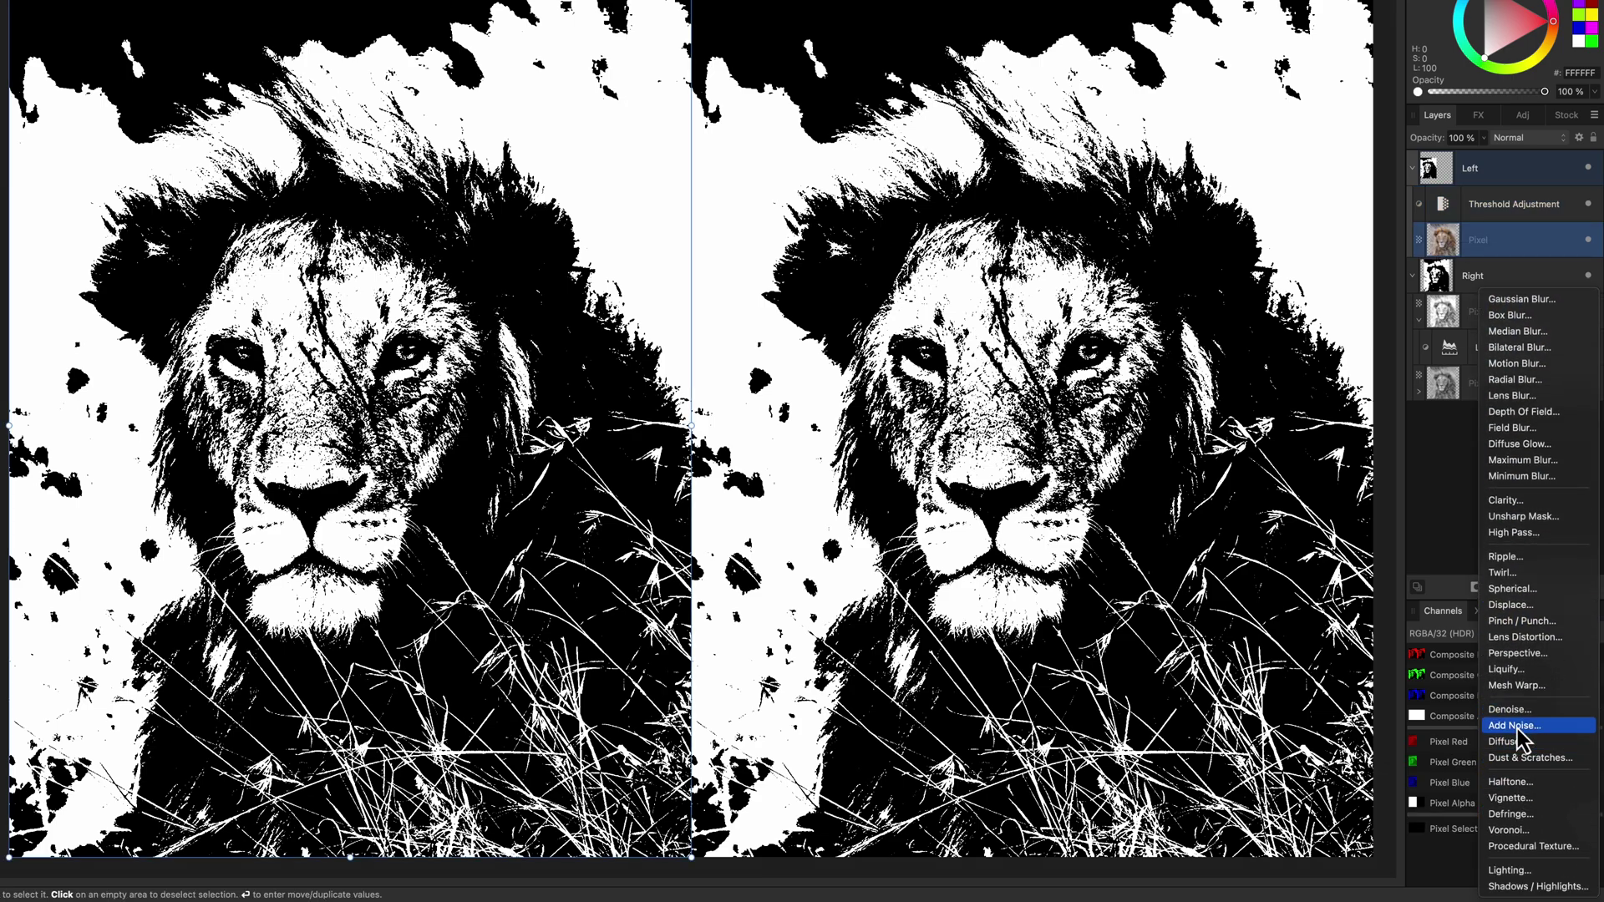
pyautogui.click(1518, 737)
pyautogui.moveTo(1213, 795); pyautogui.dragTo(1235, 796)
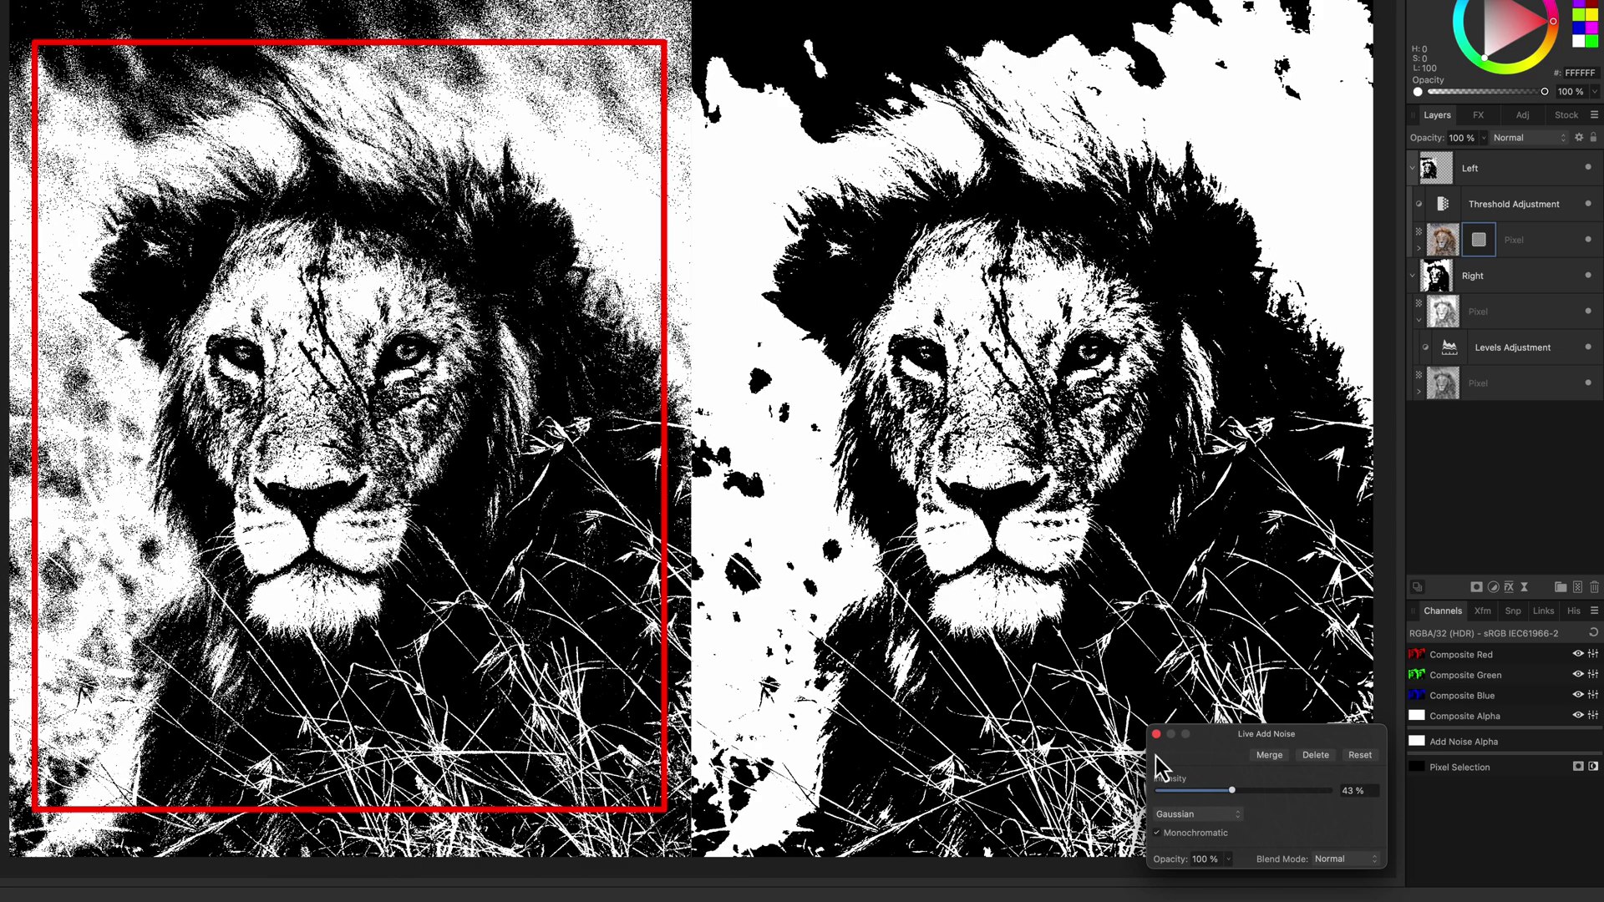
pyautogui.click(1157, 735)
# Step: Copy the Left group's Add Noise filter into the Right group's lower Pixel layer and try its intensity setting
pyautogui.rightClick(1483, 241)
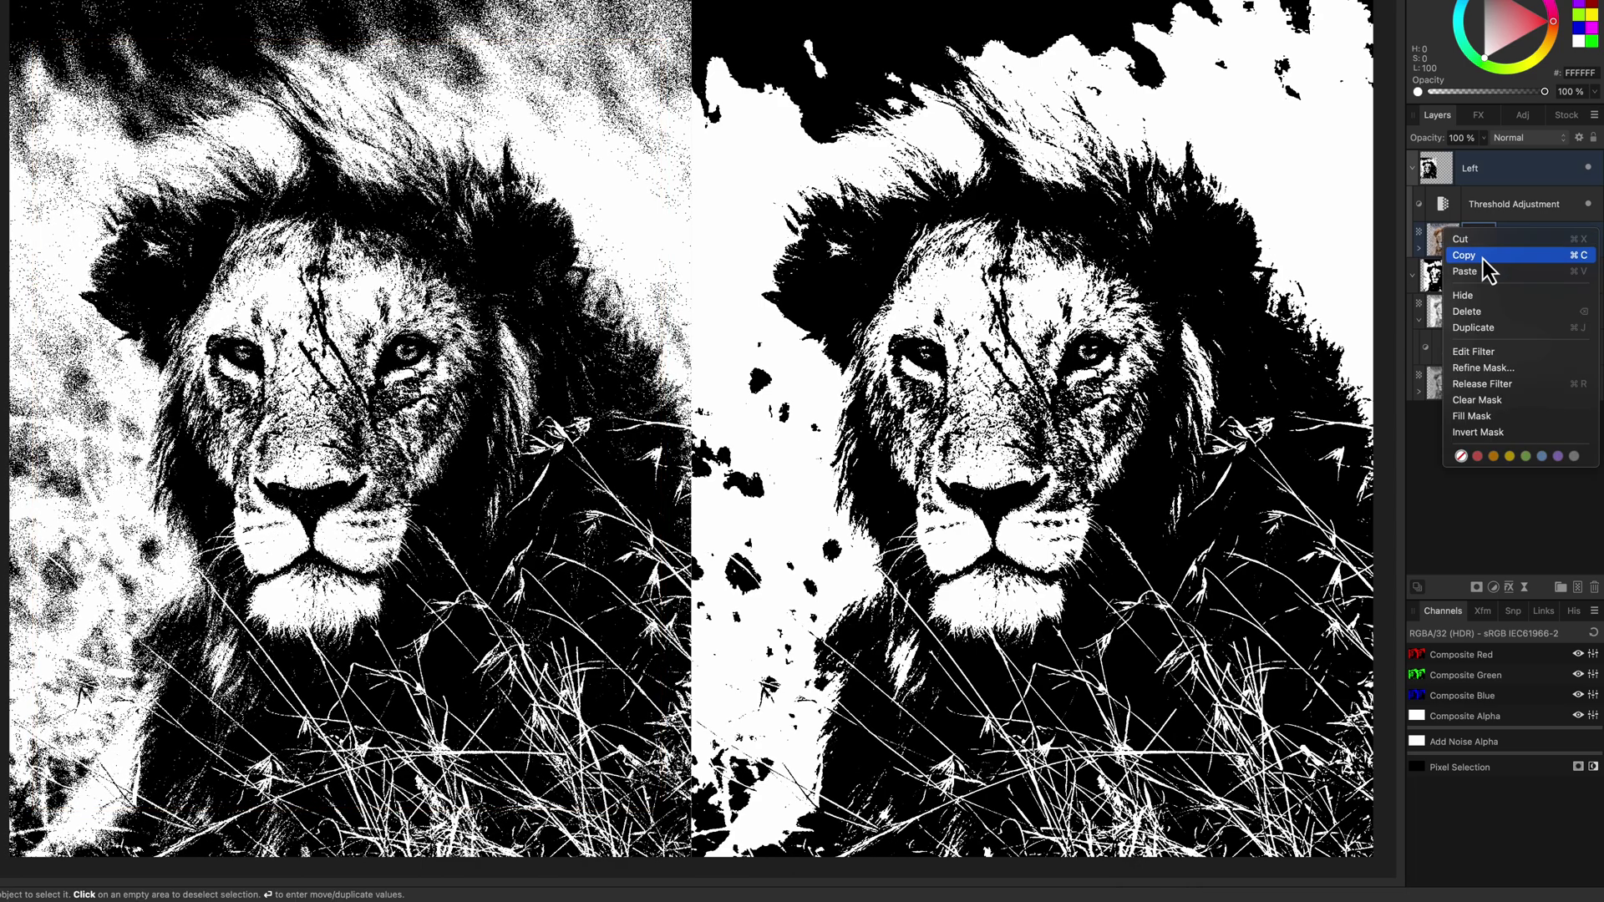
pyautogui.click(1483, 258)
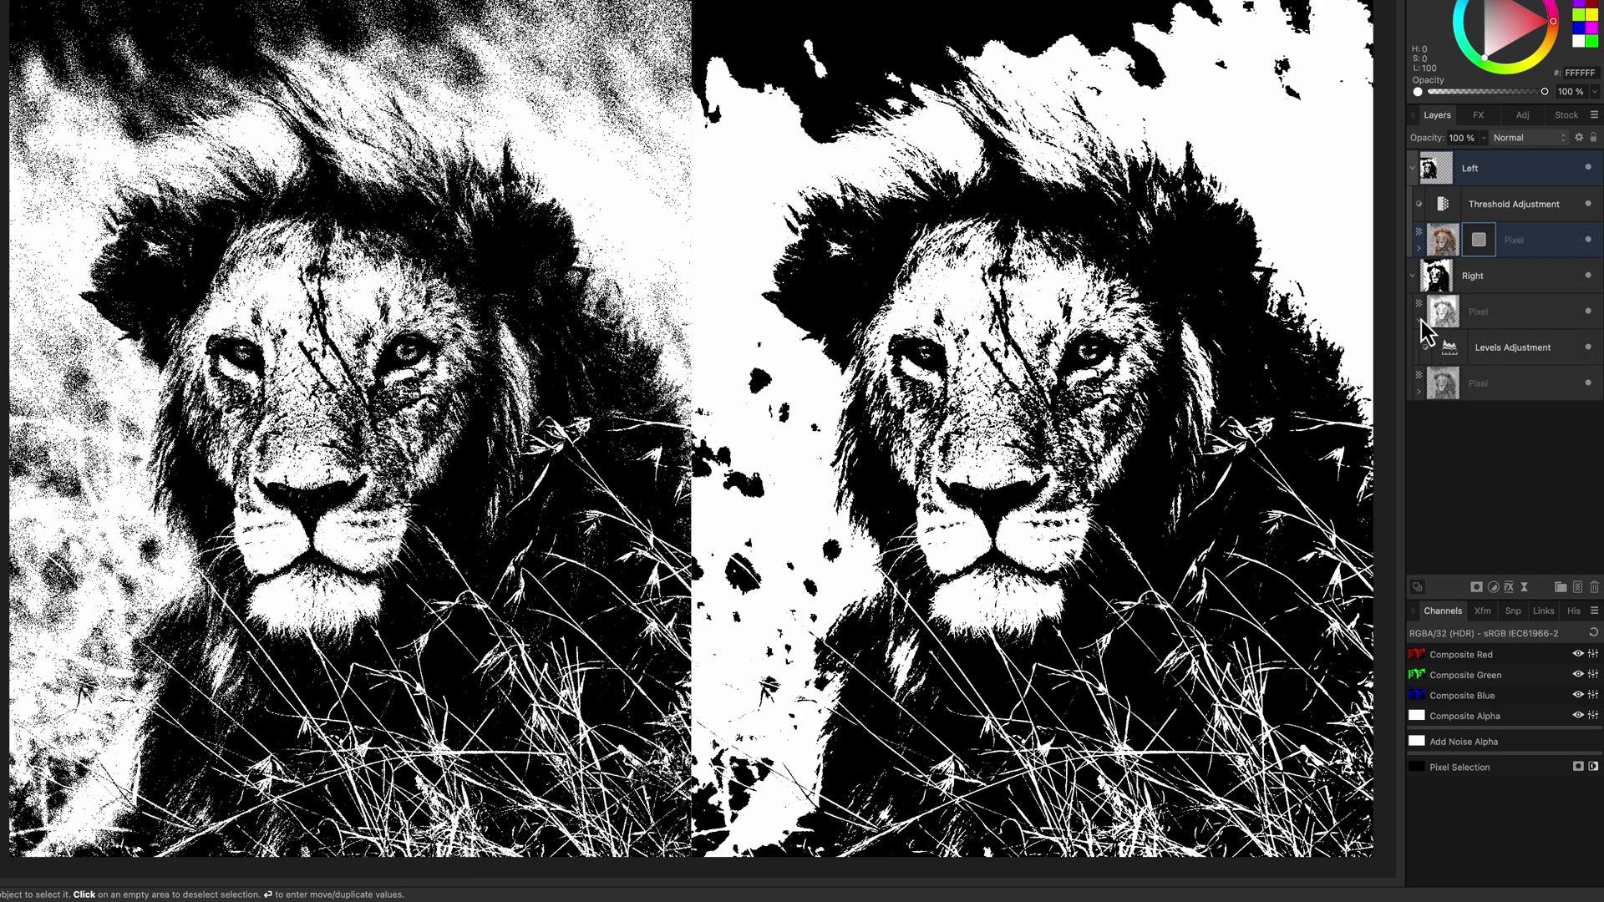
pyautogui.click(1468, 349)
pyautogui.rightClick(1470, 349)
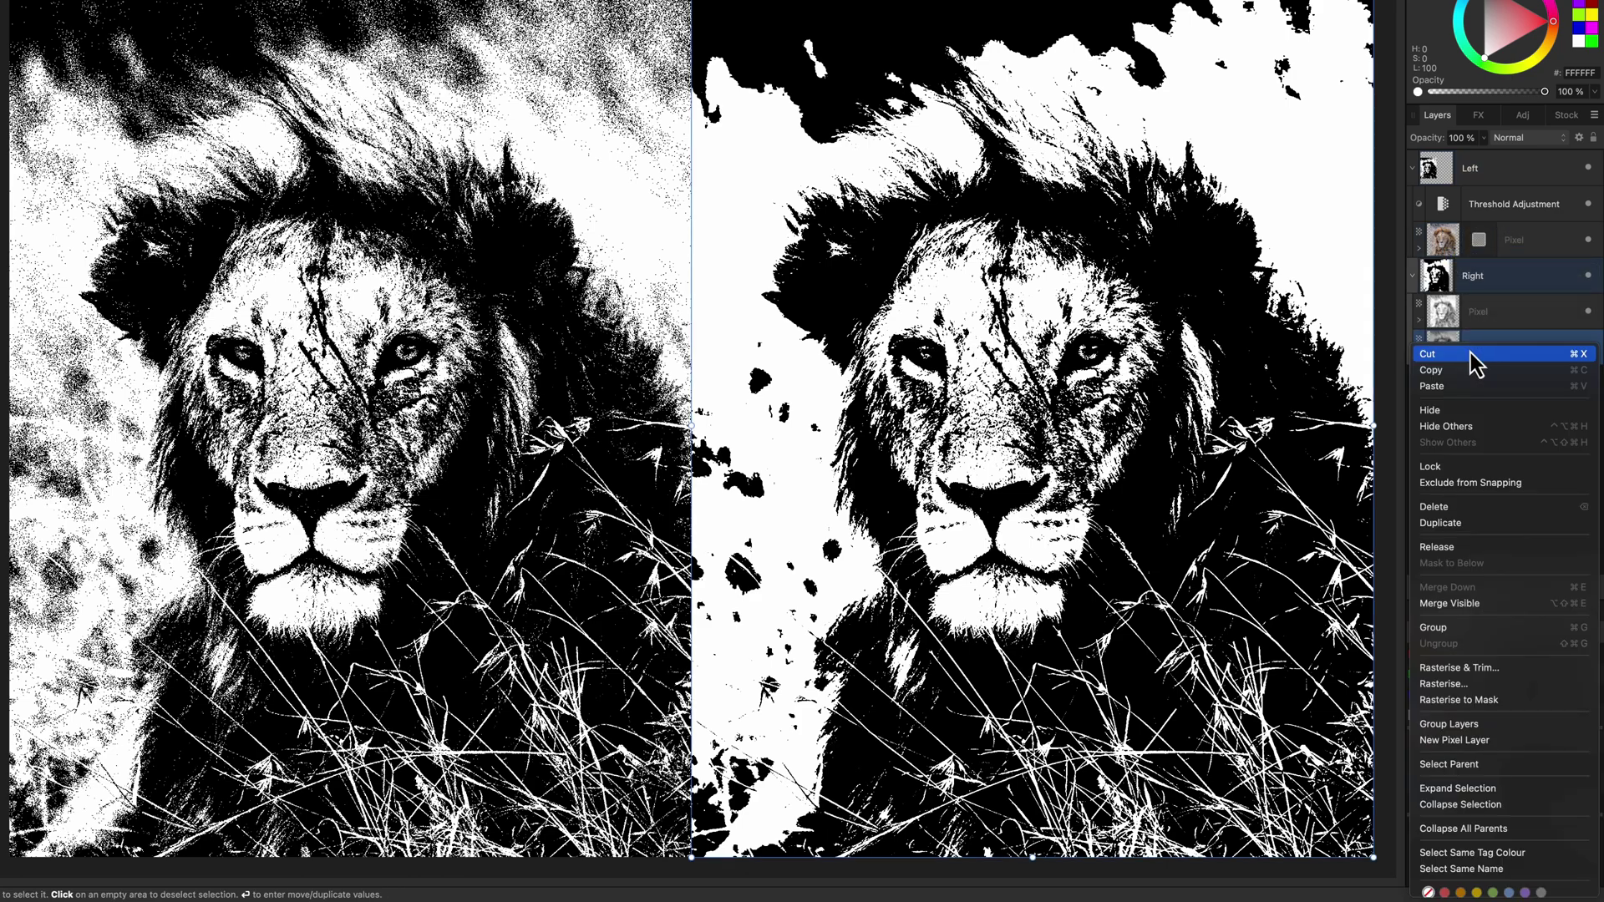
pyautogui.click(1469, 384)
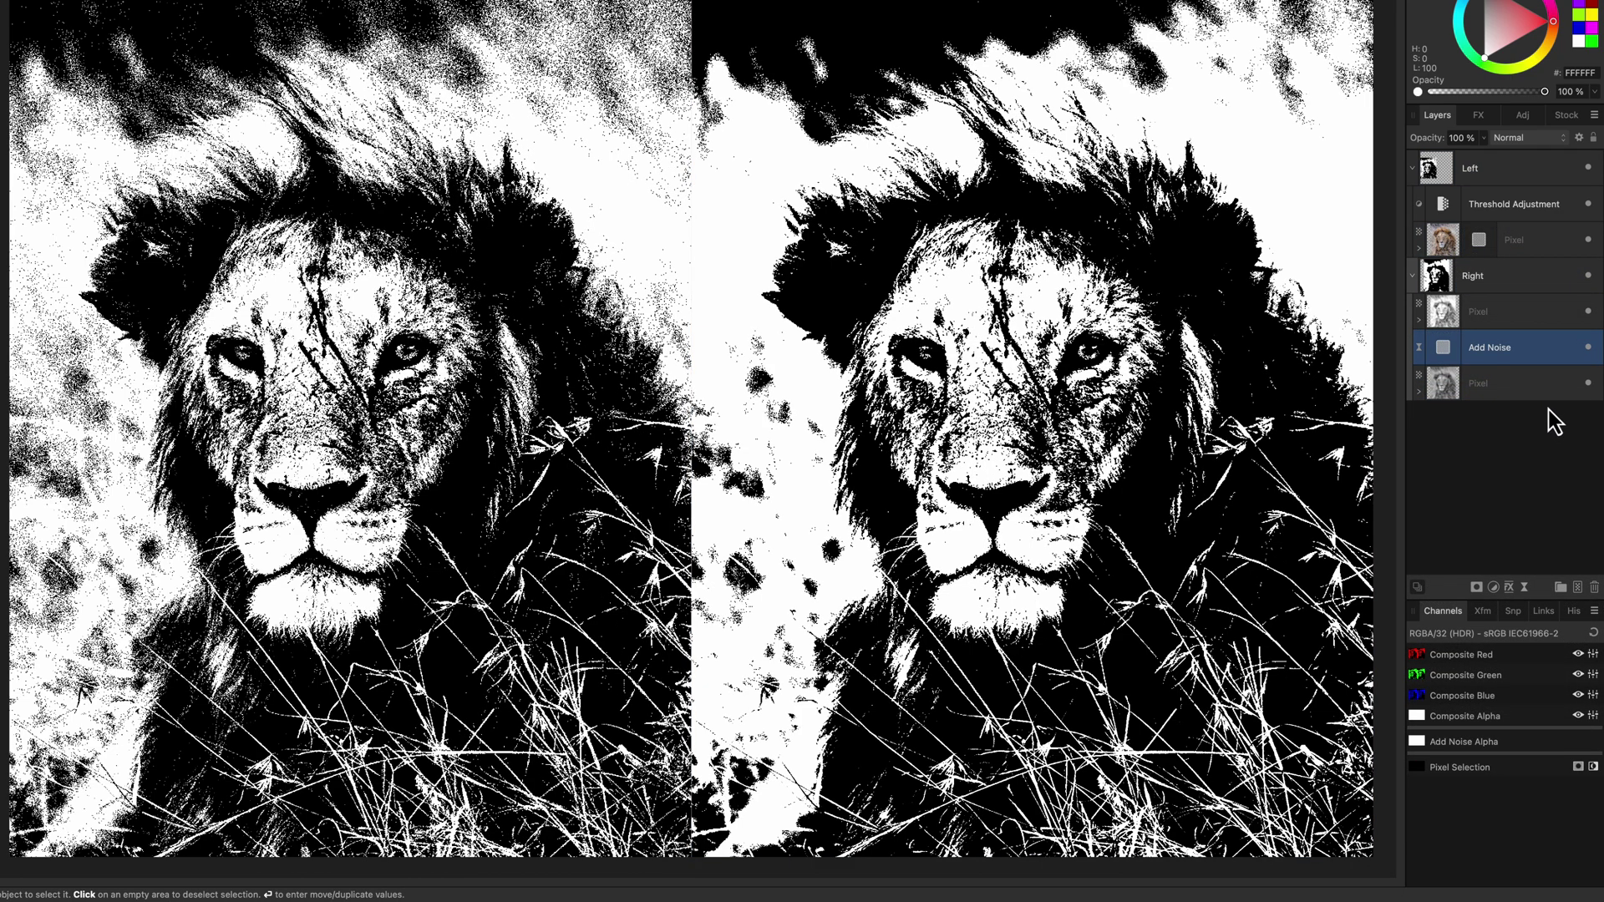
pyautogui.doubleClick(1441, 358)
pyautogui.moveTo(1233, 793)
pyautogui.mouseDown()
pyautogui.moveTo(1300, 797)
pyautogui.moveTo(1185, 800)
pyautogui.moveTo(1322, 800)
pyautogui.moveTo(1190, 807)
pyautogui.moveTo(1231, 809)
pyautogui.mouseUp()
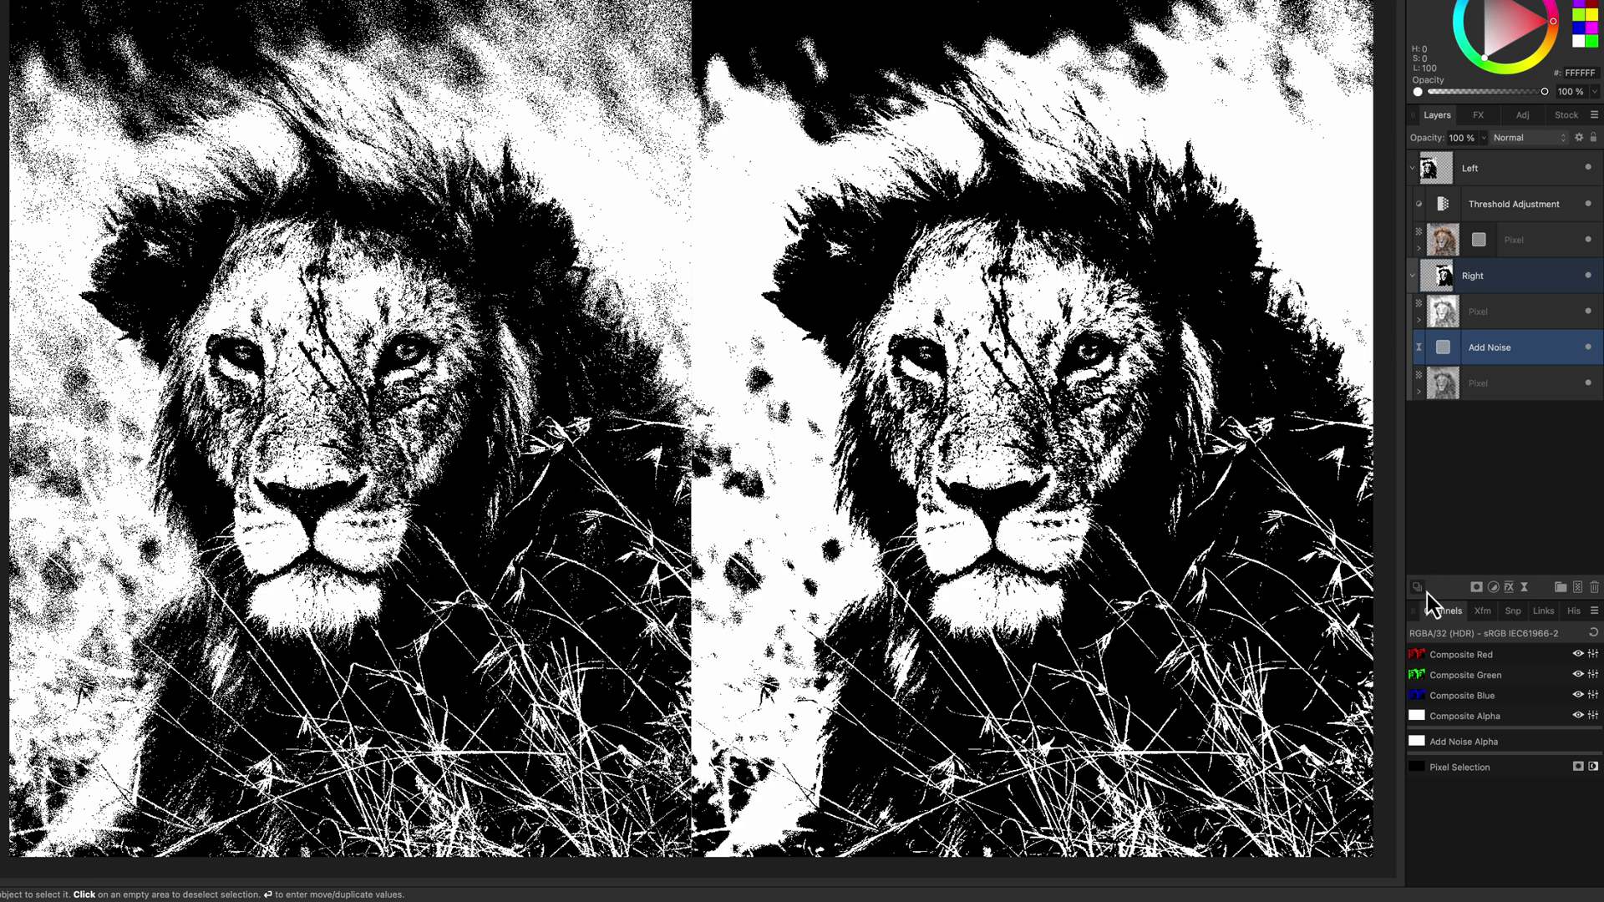
pyautogui.moveTo(1437, 350); pyautogui.dragTo(1443, 380)
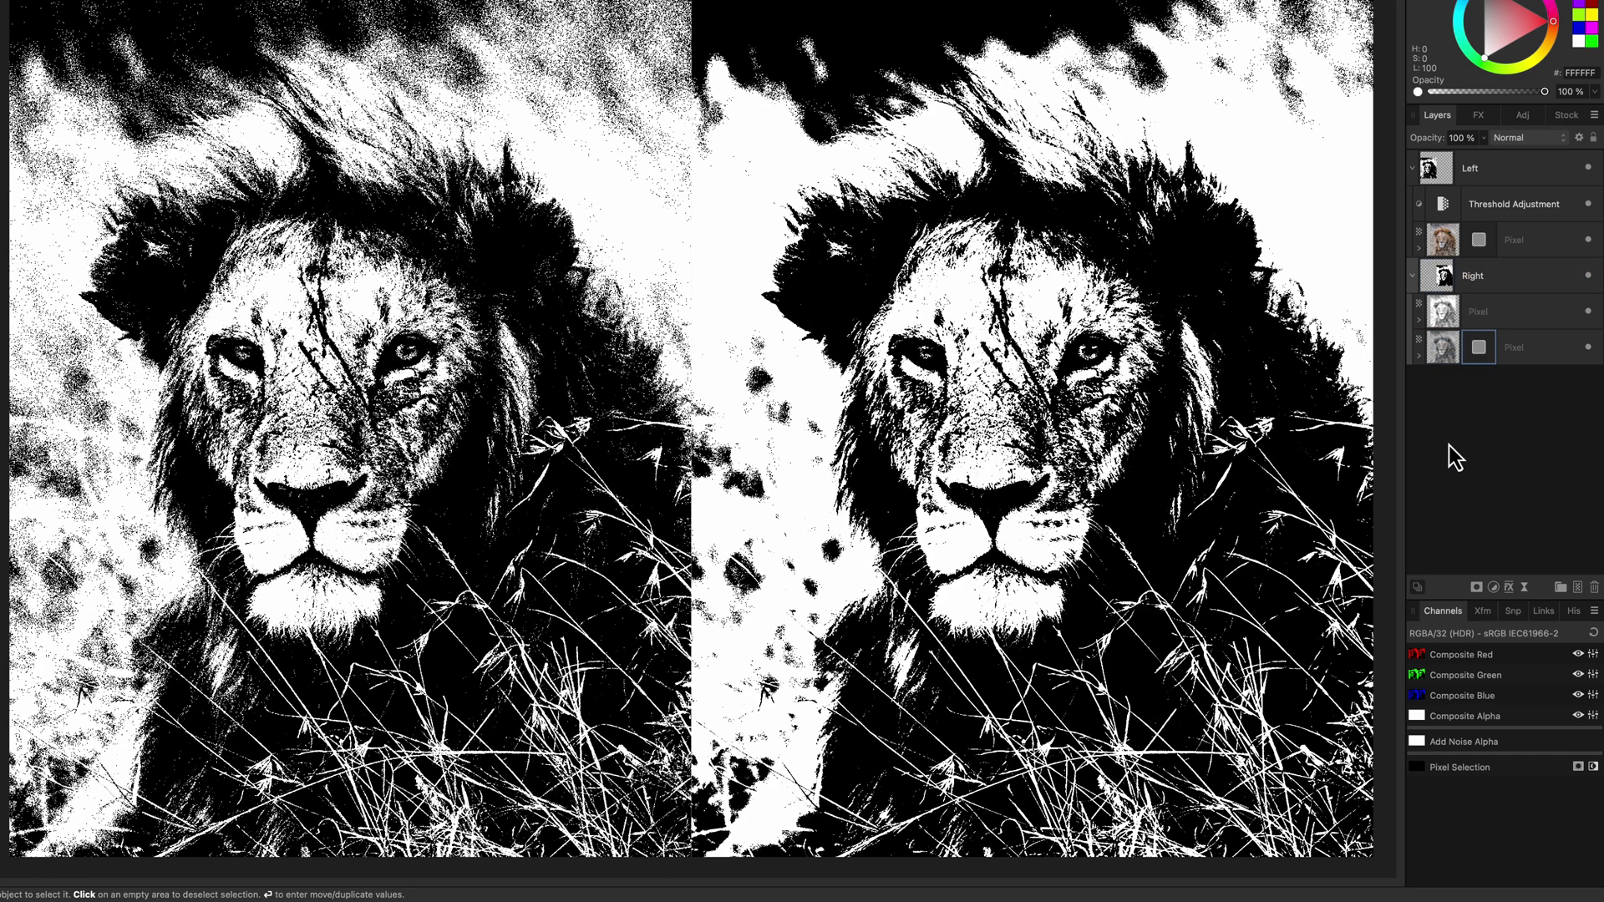
pyautogui.click(1419, 355)
pyautogui.doubleClick(1450, 383)
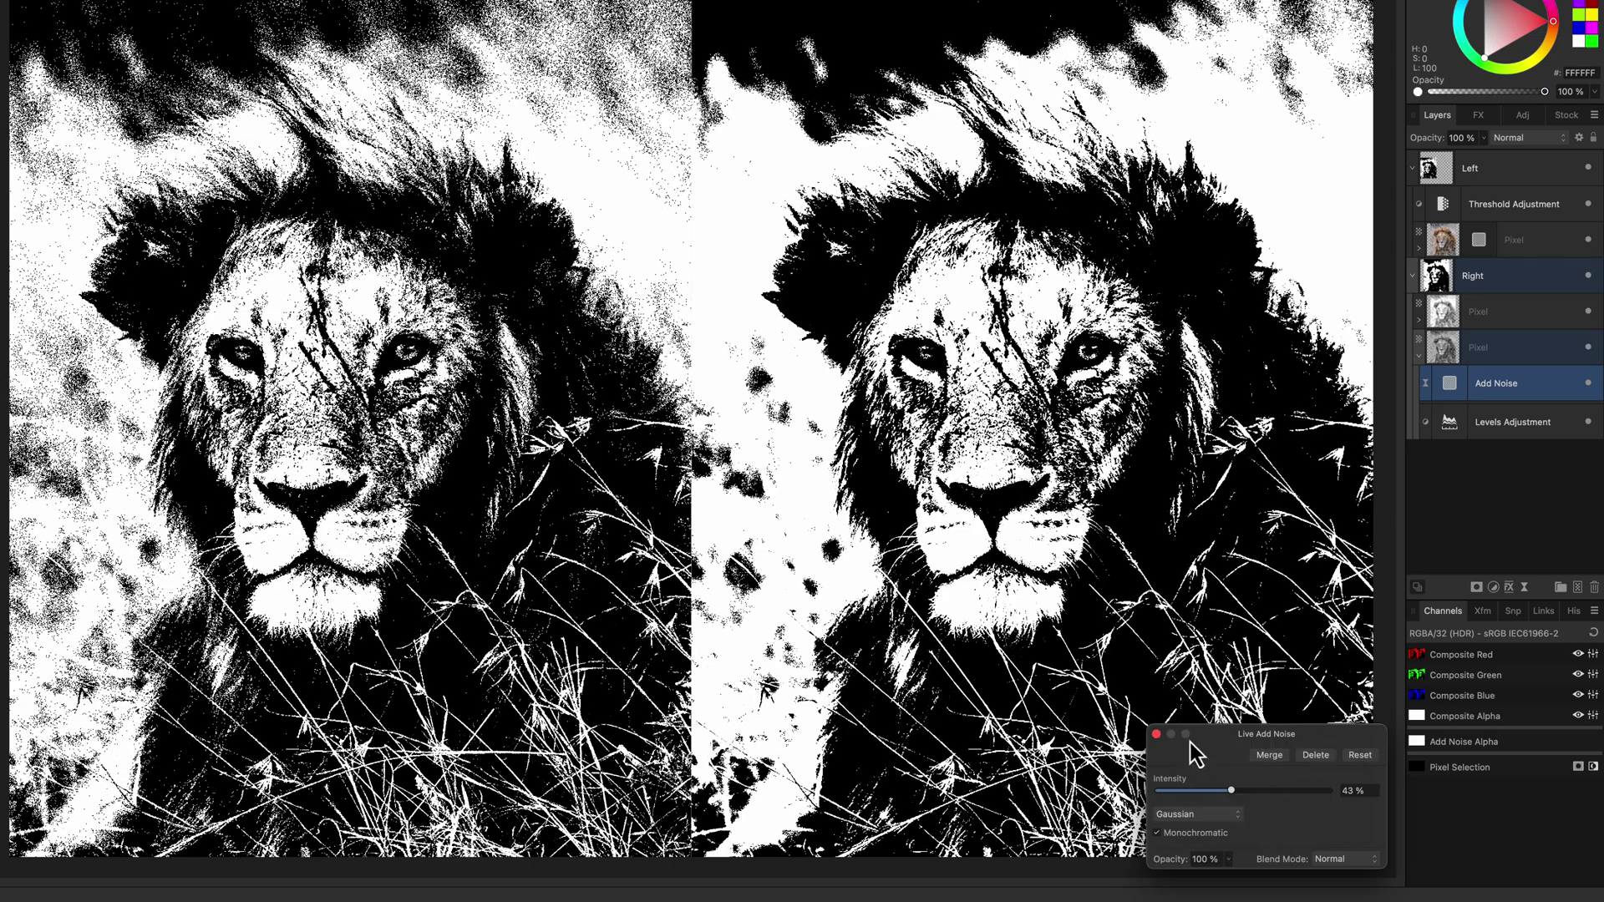
pyautogui.moveTo(1236, 798)
pyautogui.mouseDown()
pyautogui.moveTo(1327, 794)
pyautogui.moveTo(1235, 798)
pyautogui.mouseUp()
# Step: Paste the Add Noise filter above the Right group's Hard Mix layer and nest it inside that layer
pyautogui.rightClick(1436, 314)
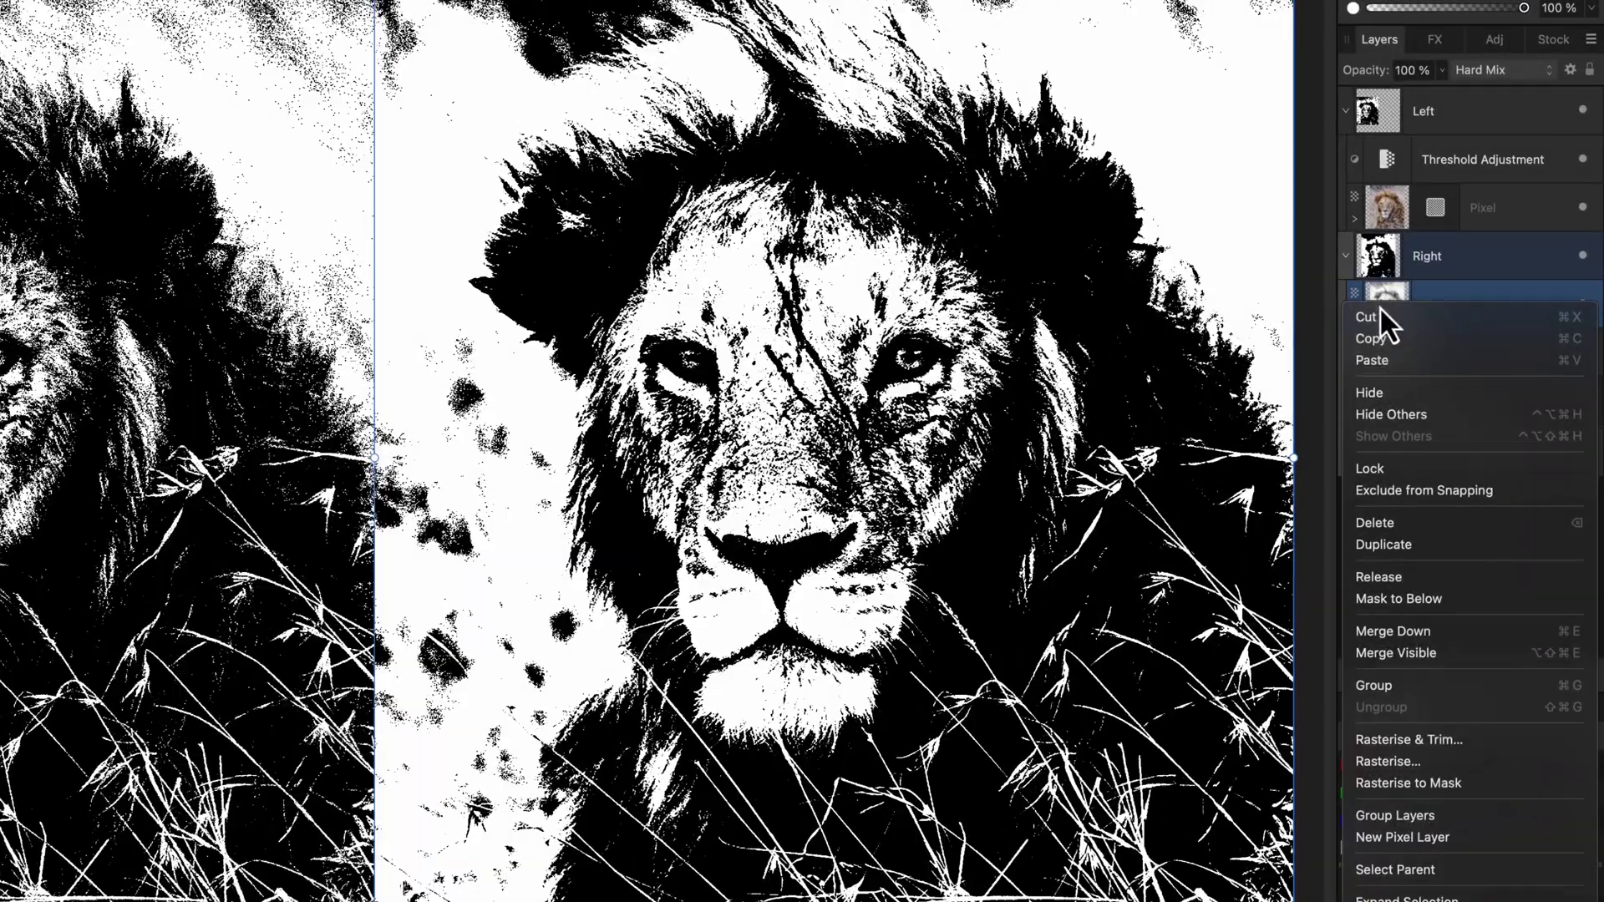
pyautogui.click(1385, 360)
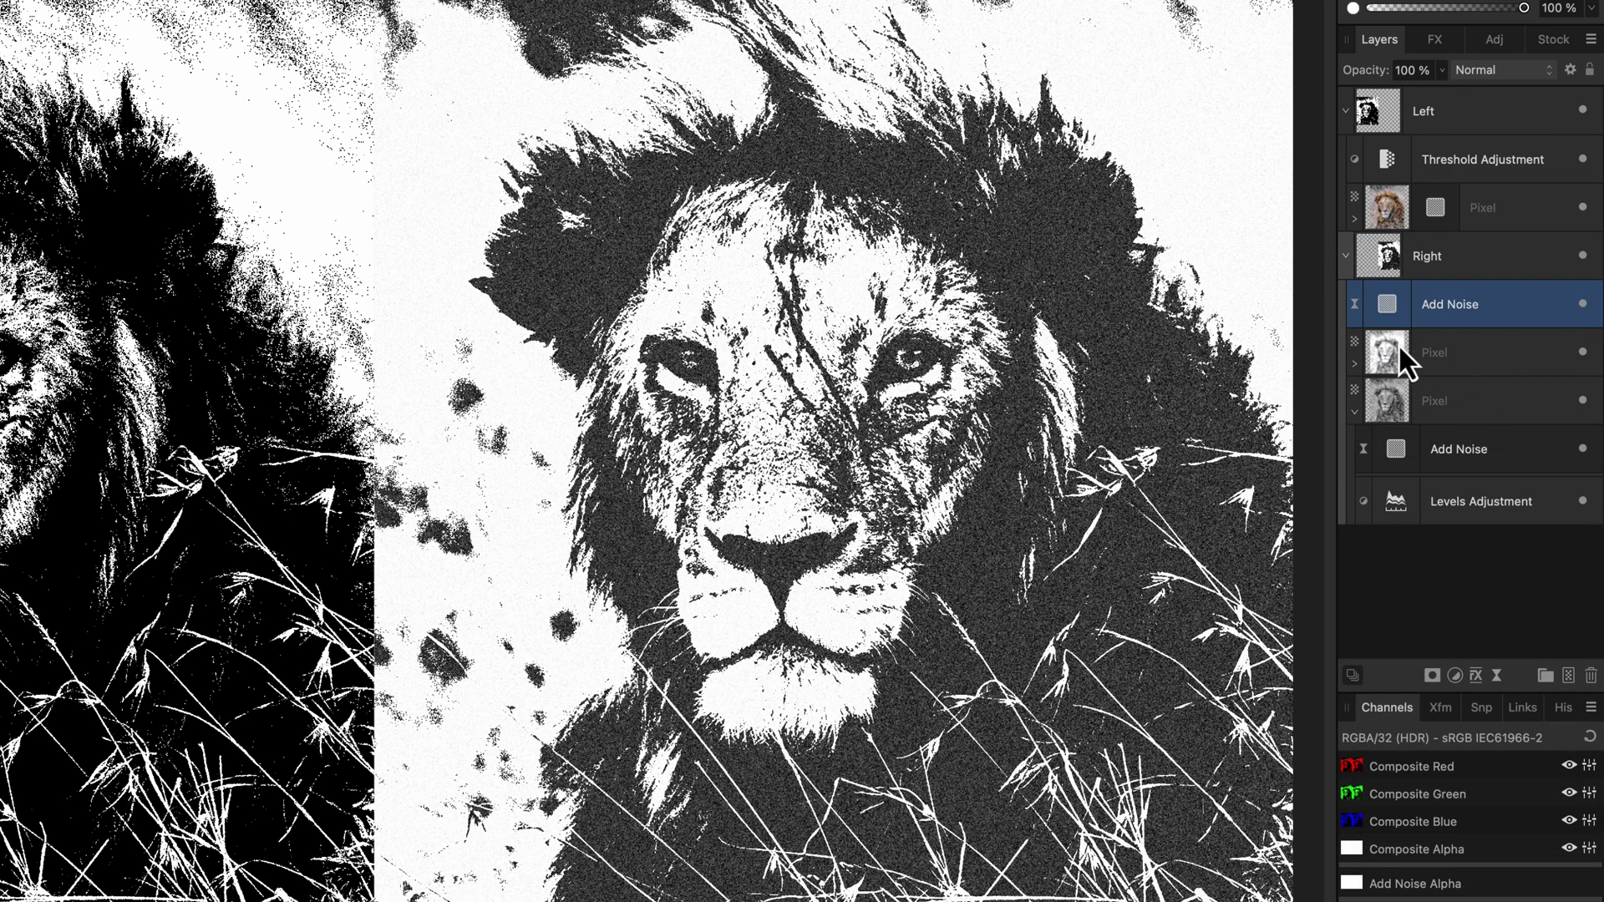
pyautogui.moveTo(1391, 314); pyautogui.dragTo(1448, 357)
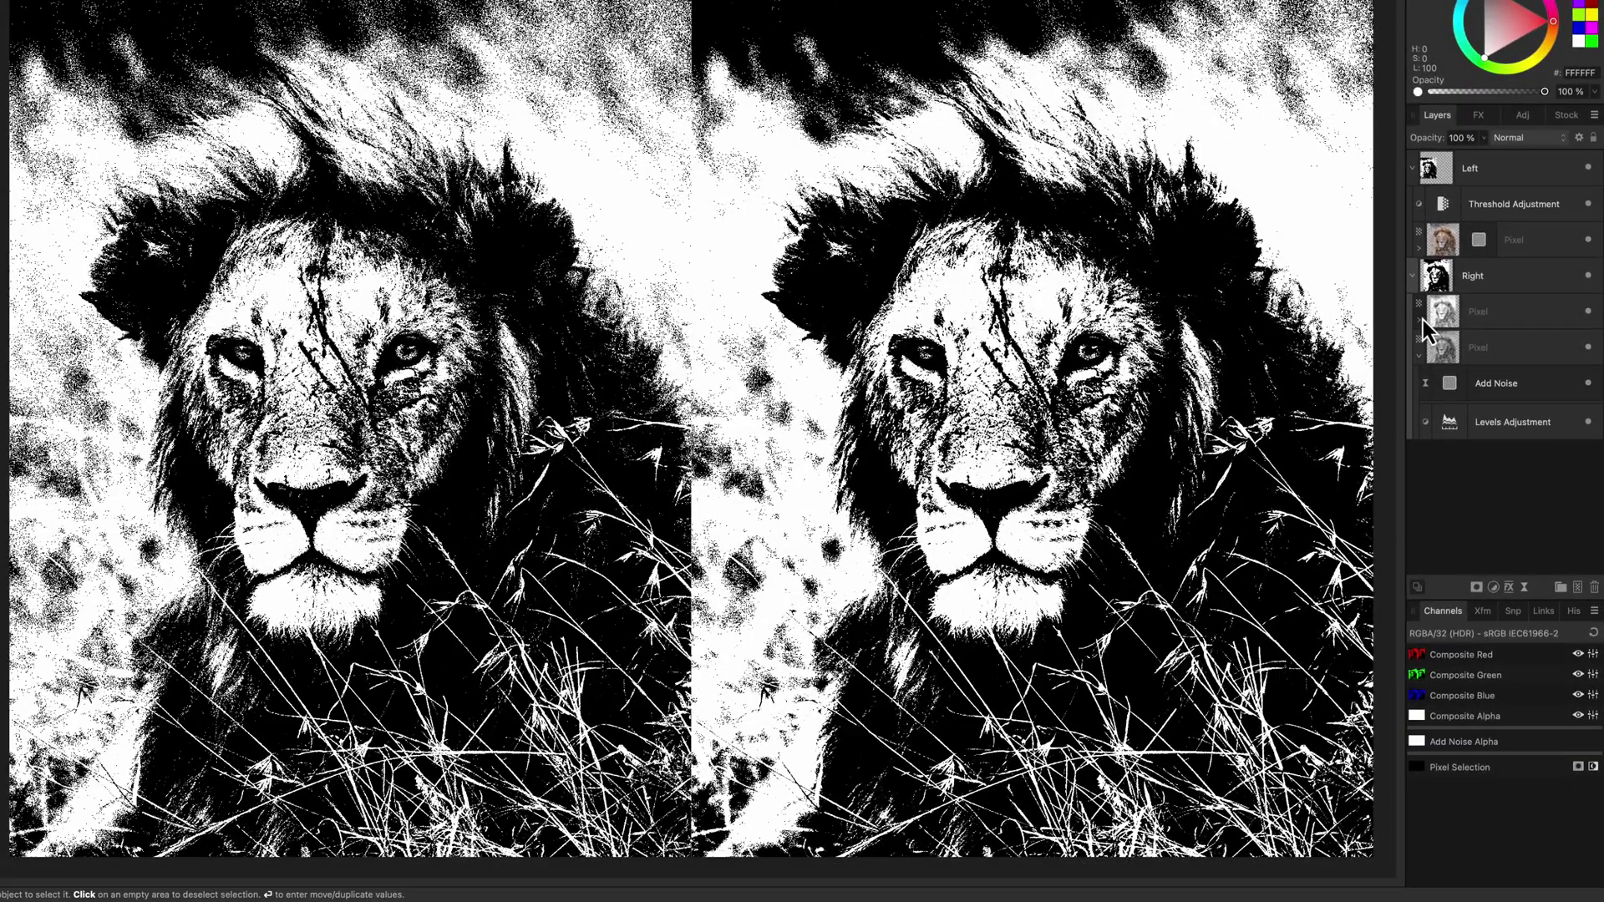
# Step: Raise the intensity of the Right group's two Add Noise filters, with the lower one at 96 %
pyautogui.click(1421, 320)
pyautogui.doubleClick(1443, 351)
pyautogui.moveTo(1241, 793); pyautogui.dragTo(1325, 791)
pyautogui.click(1479, 458)
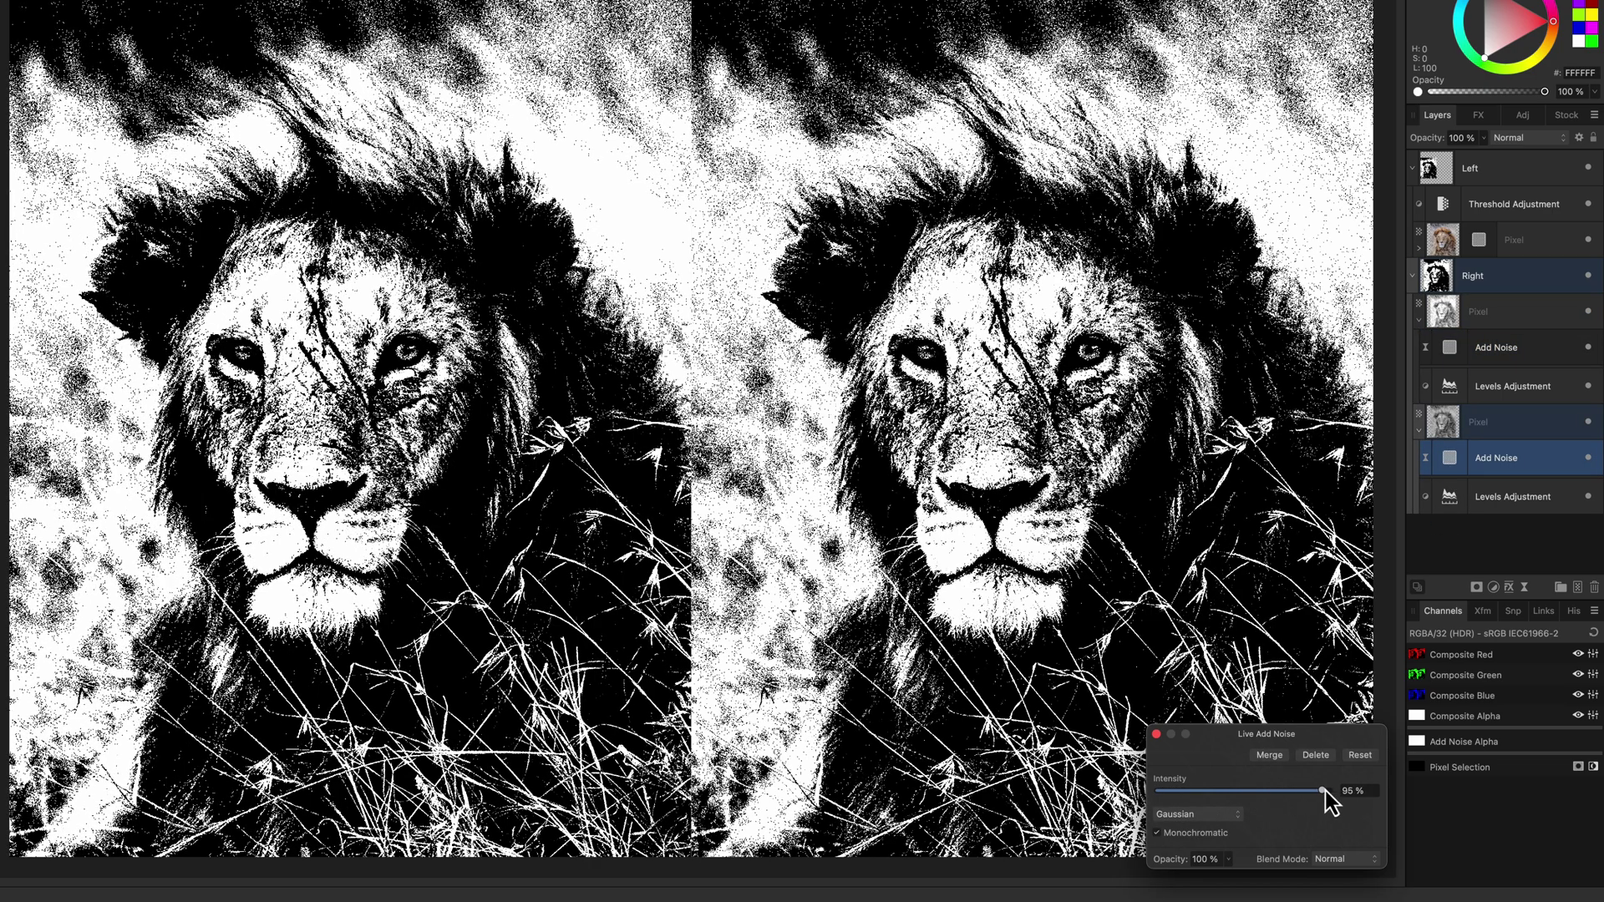
pyautogui.click(1157, 733)
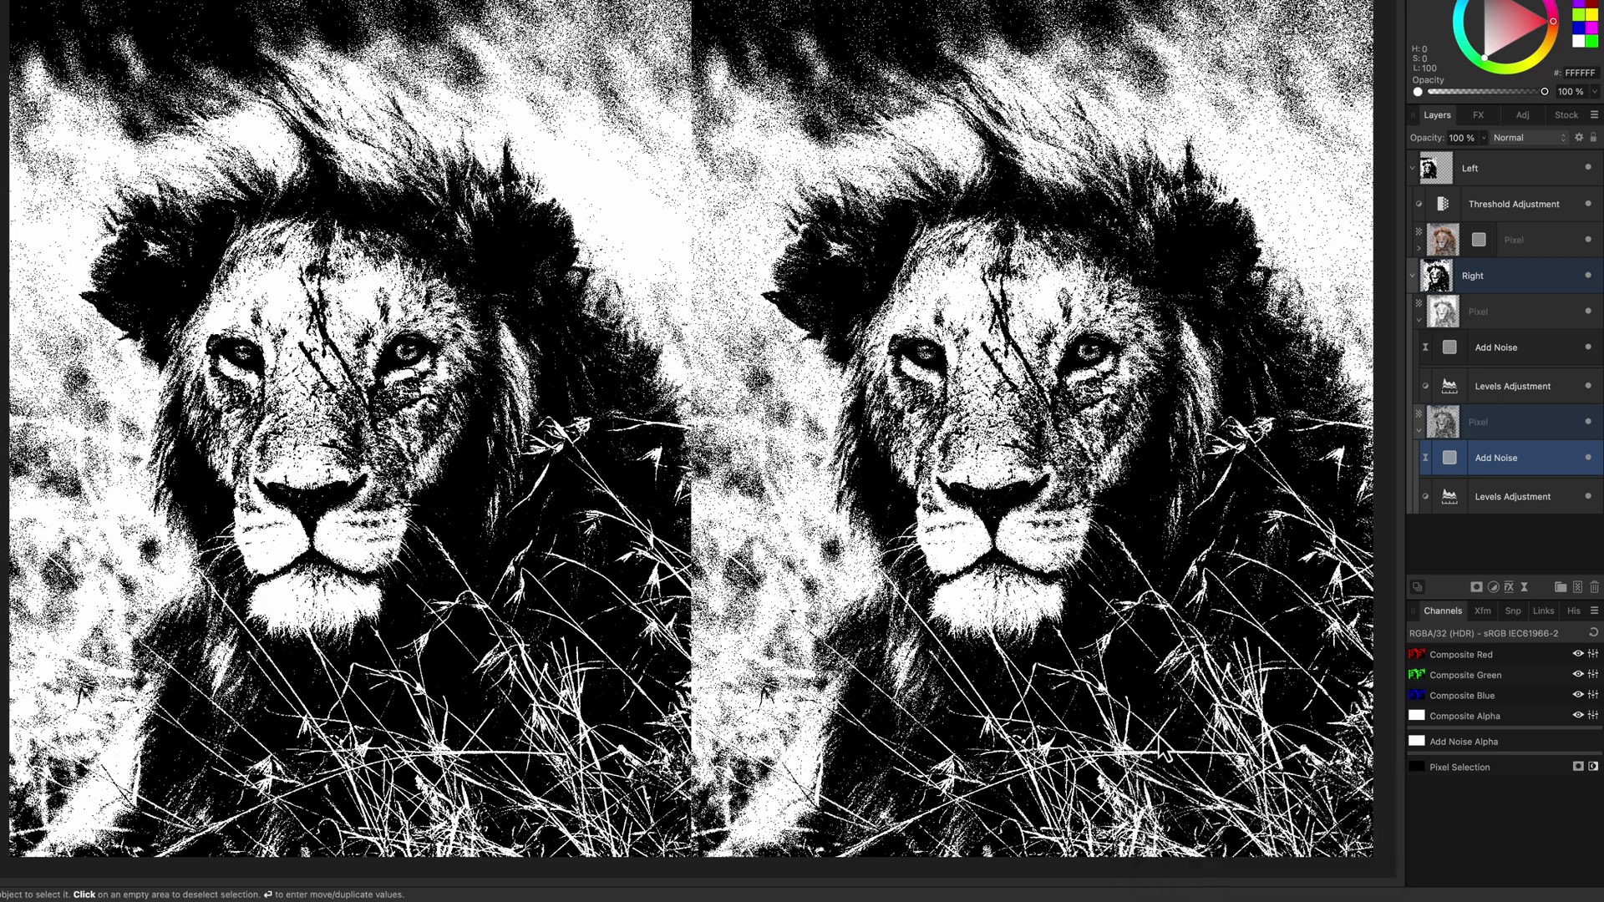
# Step: Set the white level to 66 % in the Levels adjustment of the Right group's upper Pixel layer
pyautogui.doubleClick(1450, 389)
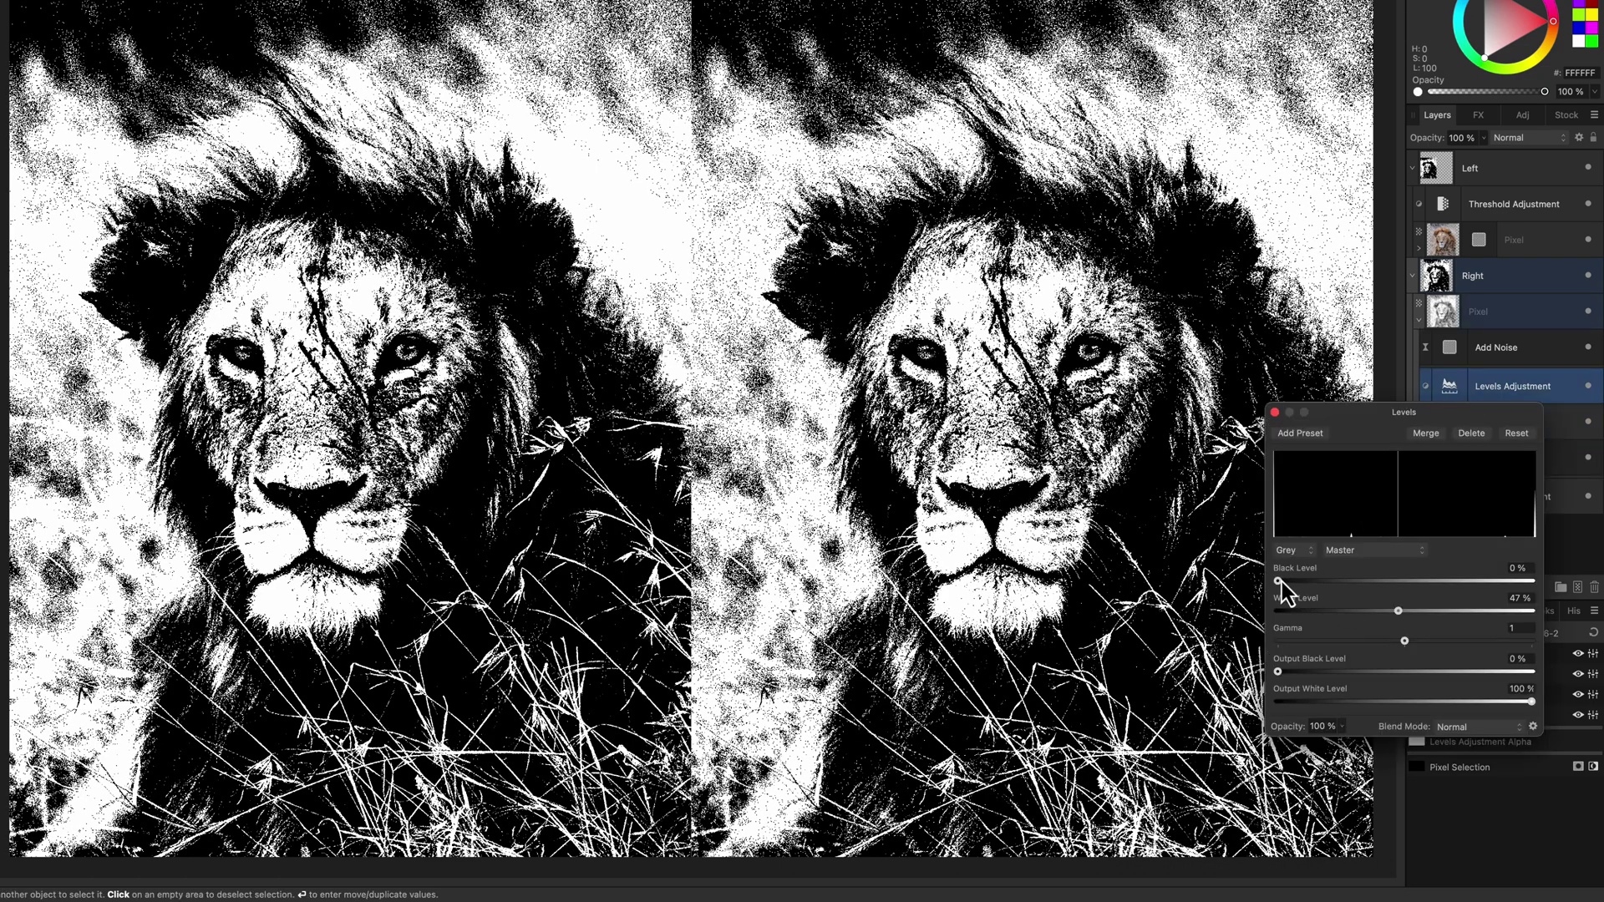
pyautogui.moveTo(1281, 582)
pyautogui.mouseDown()
pyautogui.moveTo(1329, 584)
pyautogui.moveTo(1282, 585)
pyautogui.mouseUp()
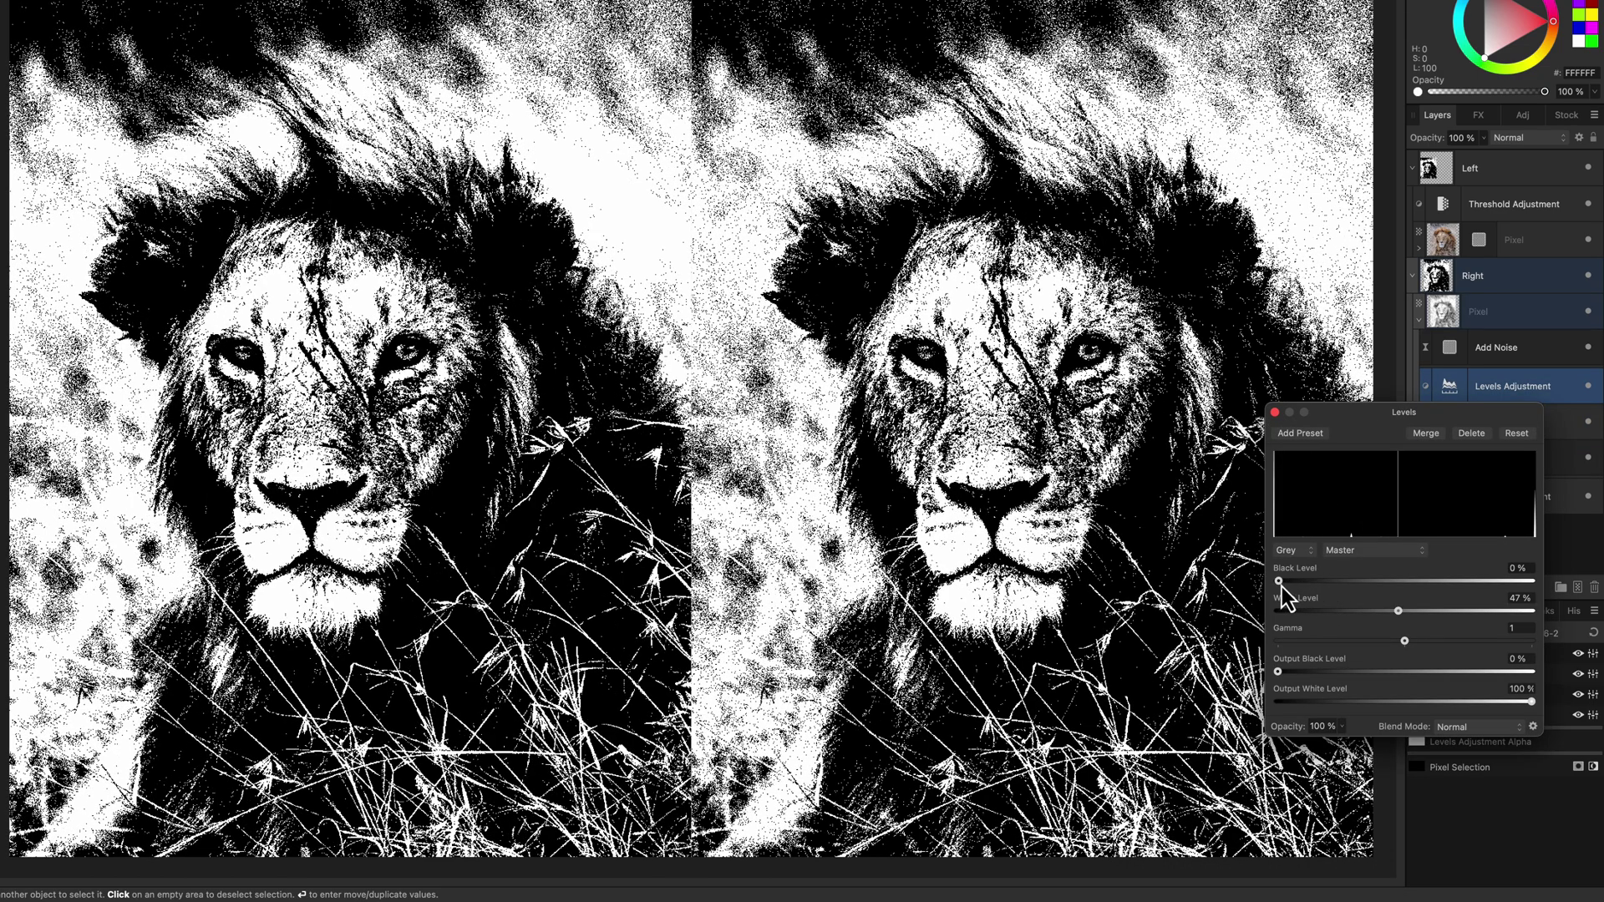
pyautogui.moveTo(1403, 614); pyautogui.dragTo(1446, 613)
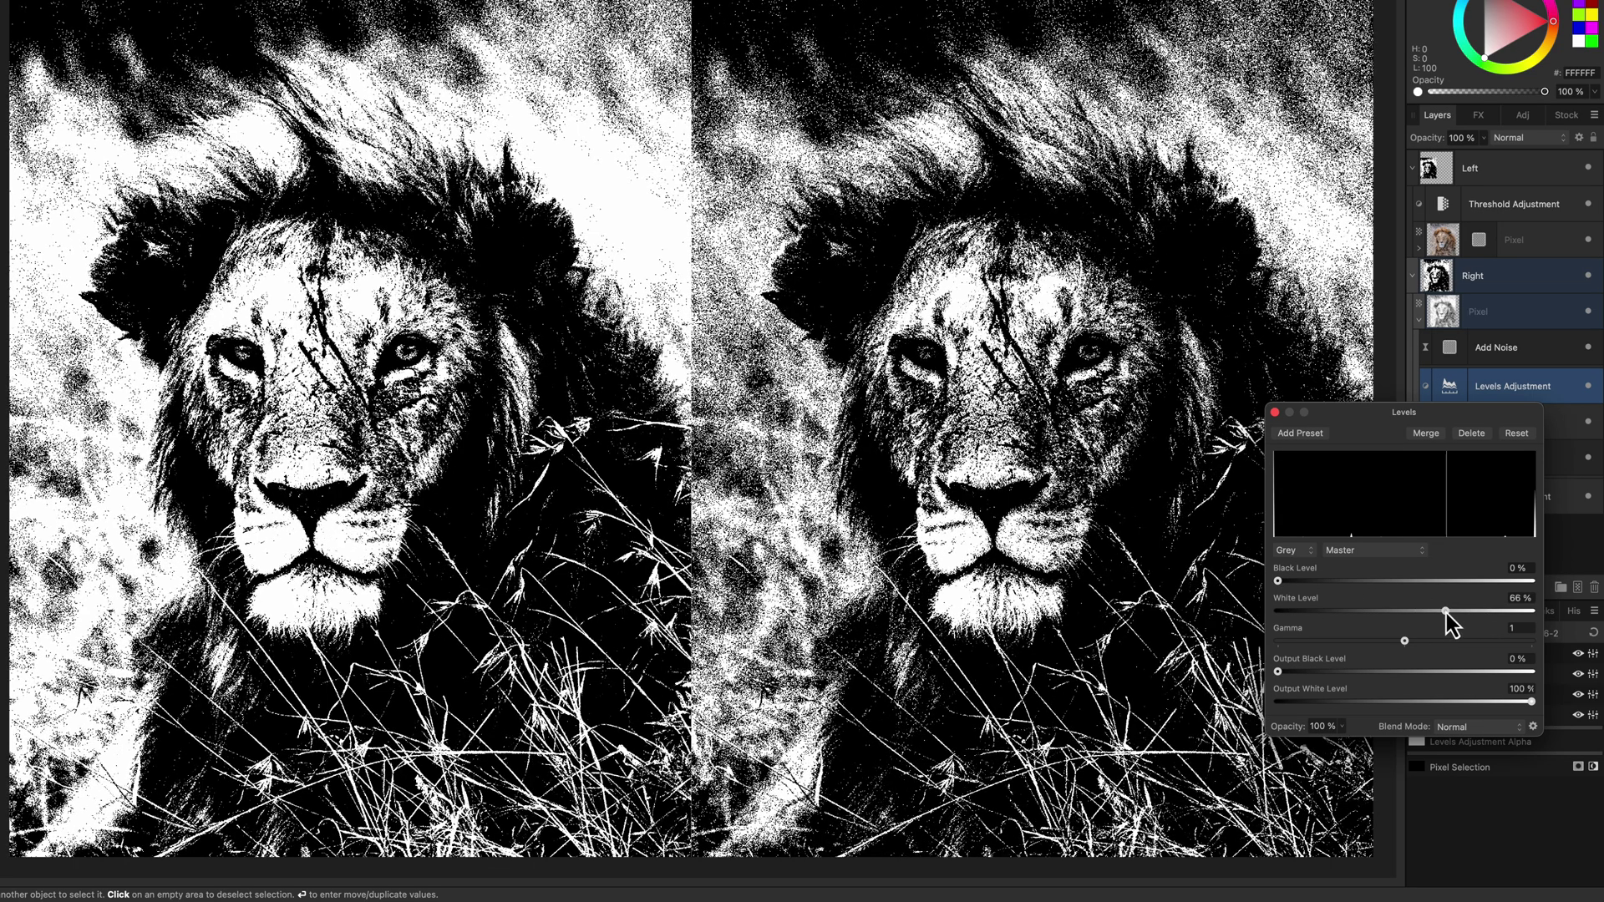
pyautogui.click(1275, 412)
# Step: Try adjusting the Left group's Threshold and the intensity of its Add Noise filter to compare with the Right image
pyautogui.doubleClick(1447, 209)
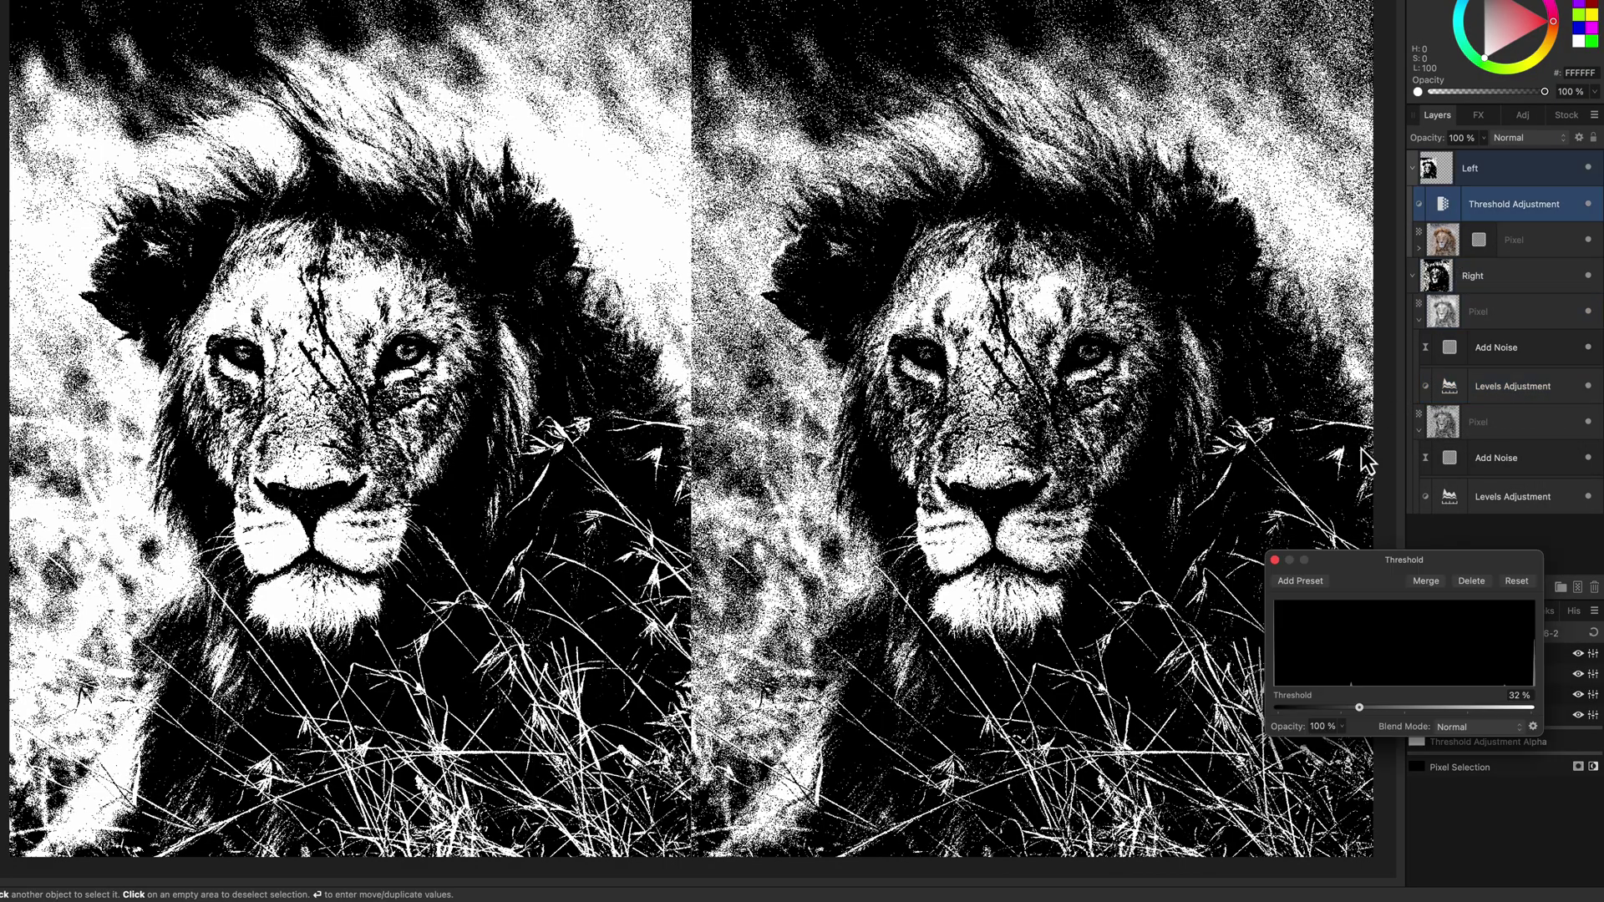
pyautogui.moveTo(1366, 710)
pyautogui.mouseDown()
pyautogui.moveTo(1392, 714)
pyautogui.moveTo(1360, 715)
pyautogui.mouseUp()
pyautogui.click(1275, 560)
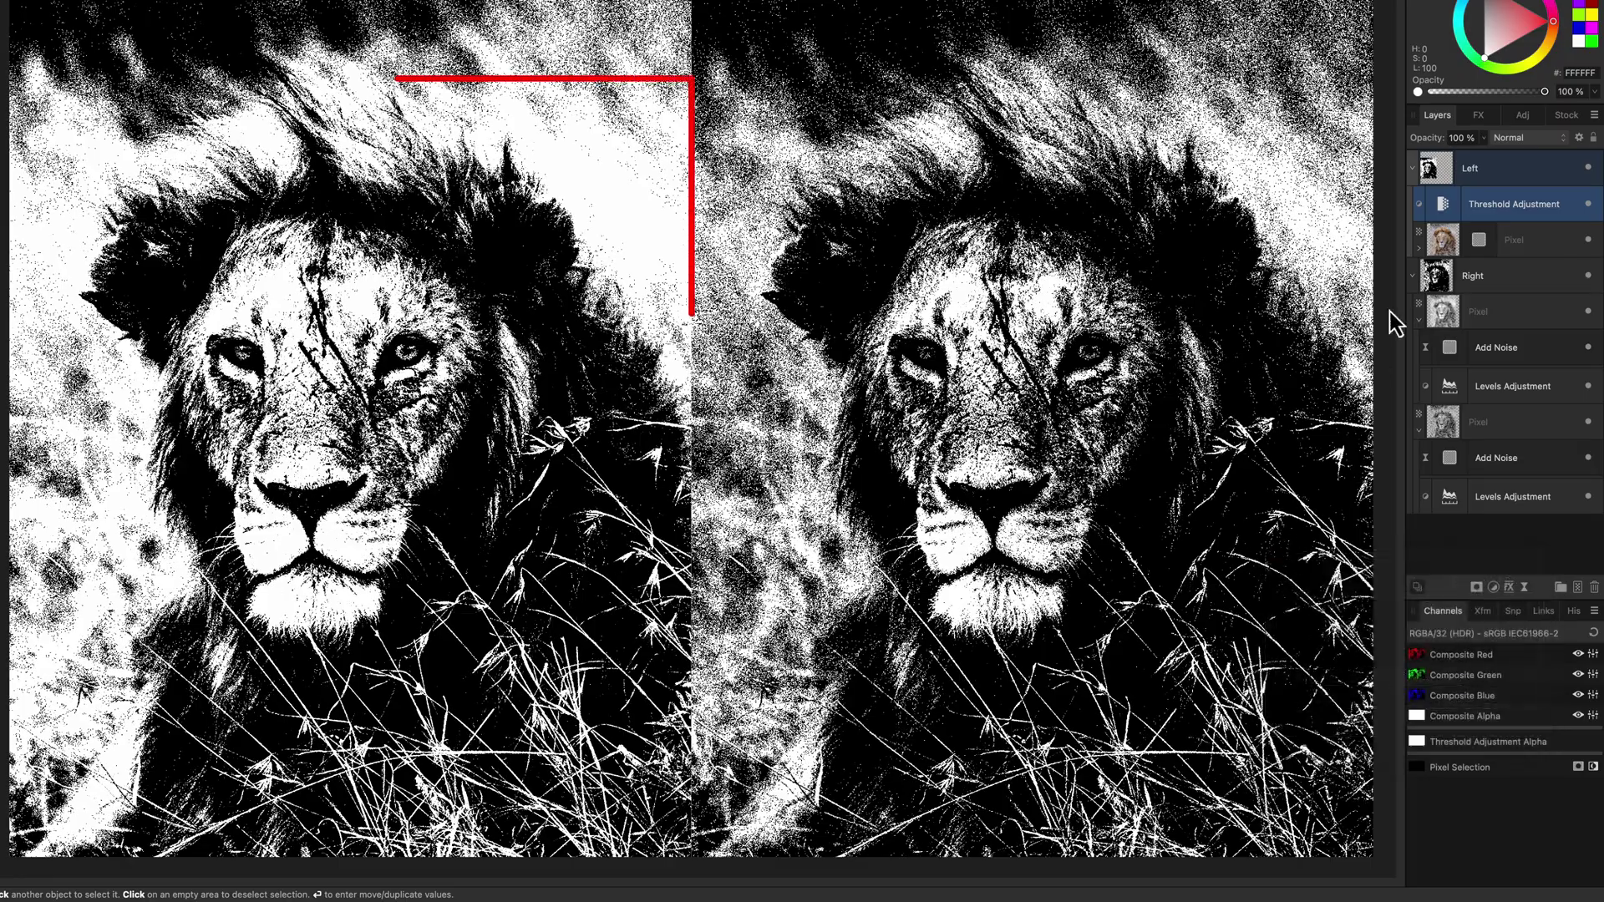
pyautogui.doubleClick(1478, 240)
pyautogui.moveTo(1245, 790)
pyautogui.mouseDown()
pyautogui.moveTo(1304, 790)
pyautogui.moveTo(1258, 795)
pyautogui.mouseUp()
pyautogui.click(1156, 734)
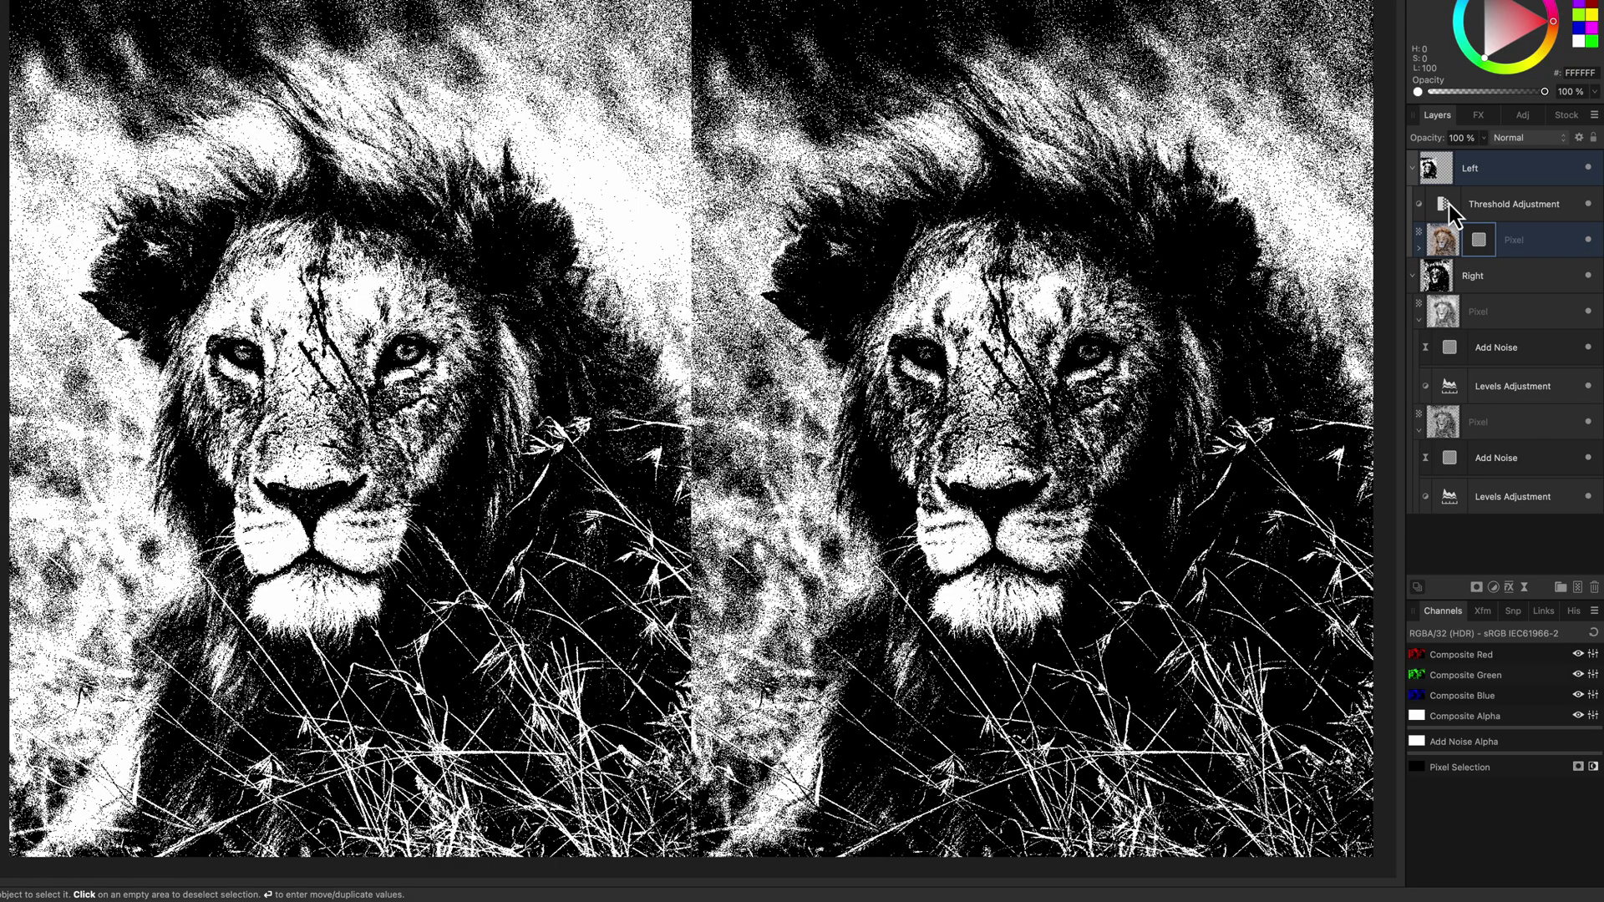
# Step: Remove the Left group's Add Noise filter and reduce the Right group to a single unfiltered Pixel layer
pyautogui.click(1419, 248)
pyautogui.press('Delete')
pyautogui.click(1448, 203)
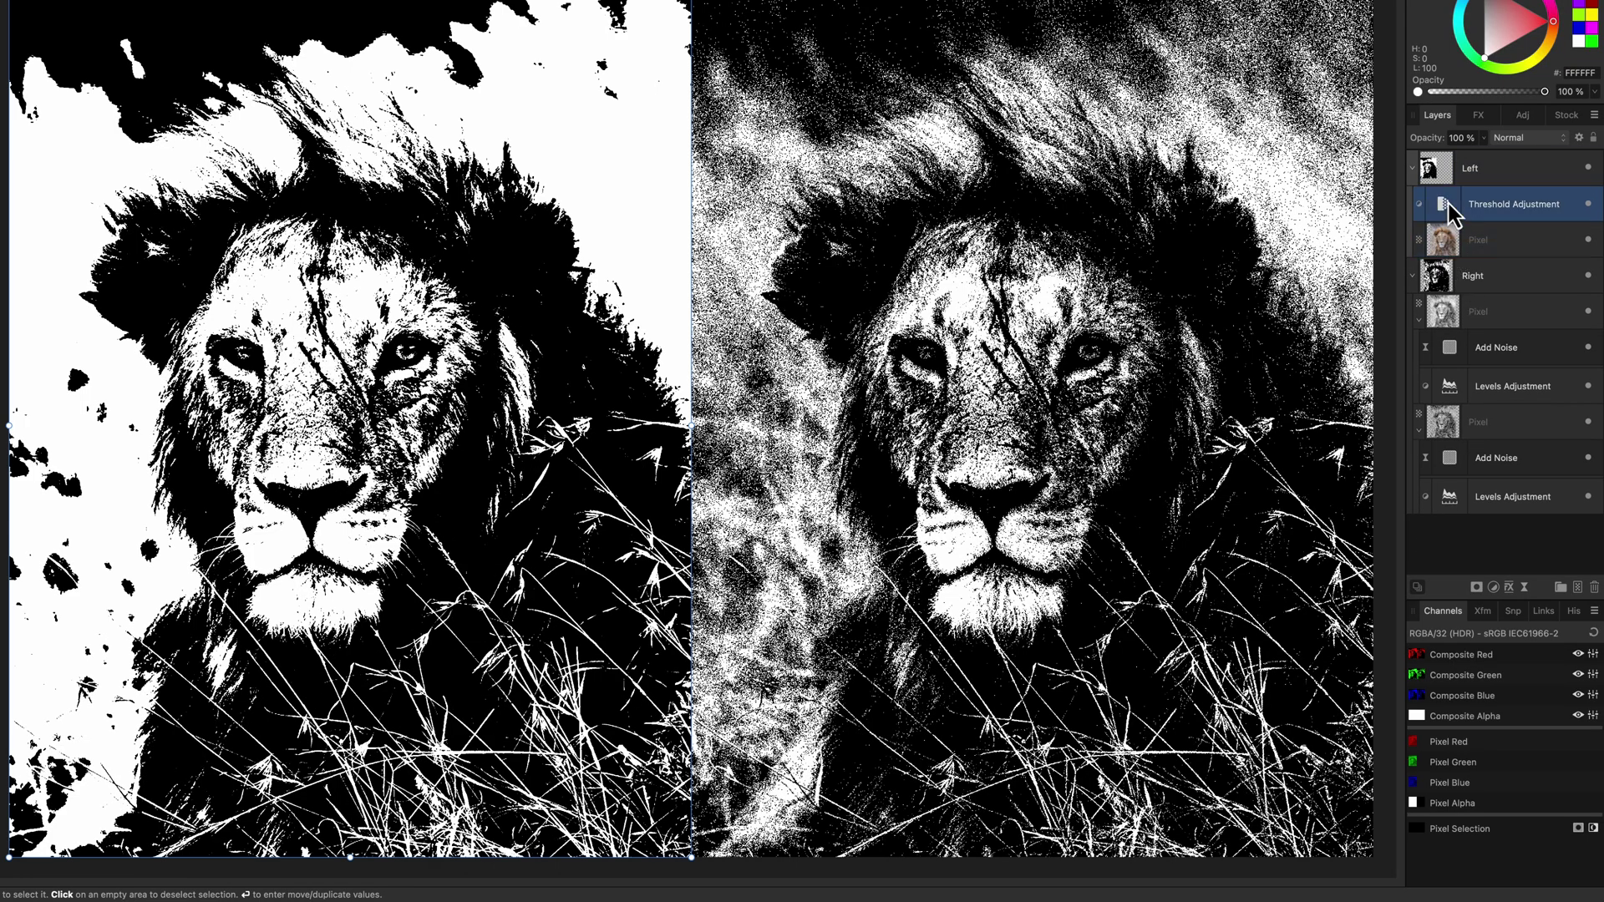
pyautogui.click(1489, 319)
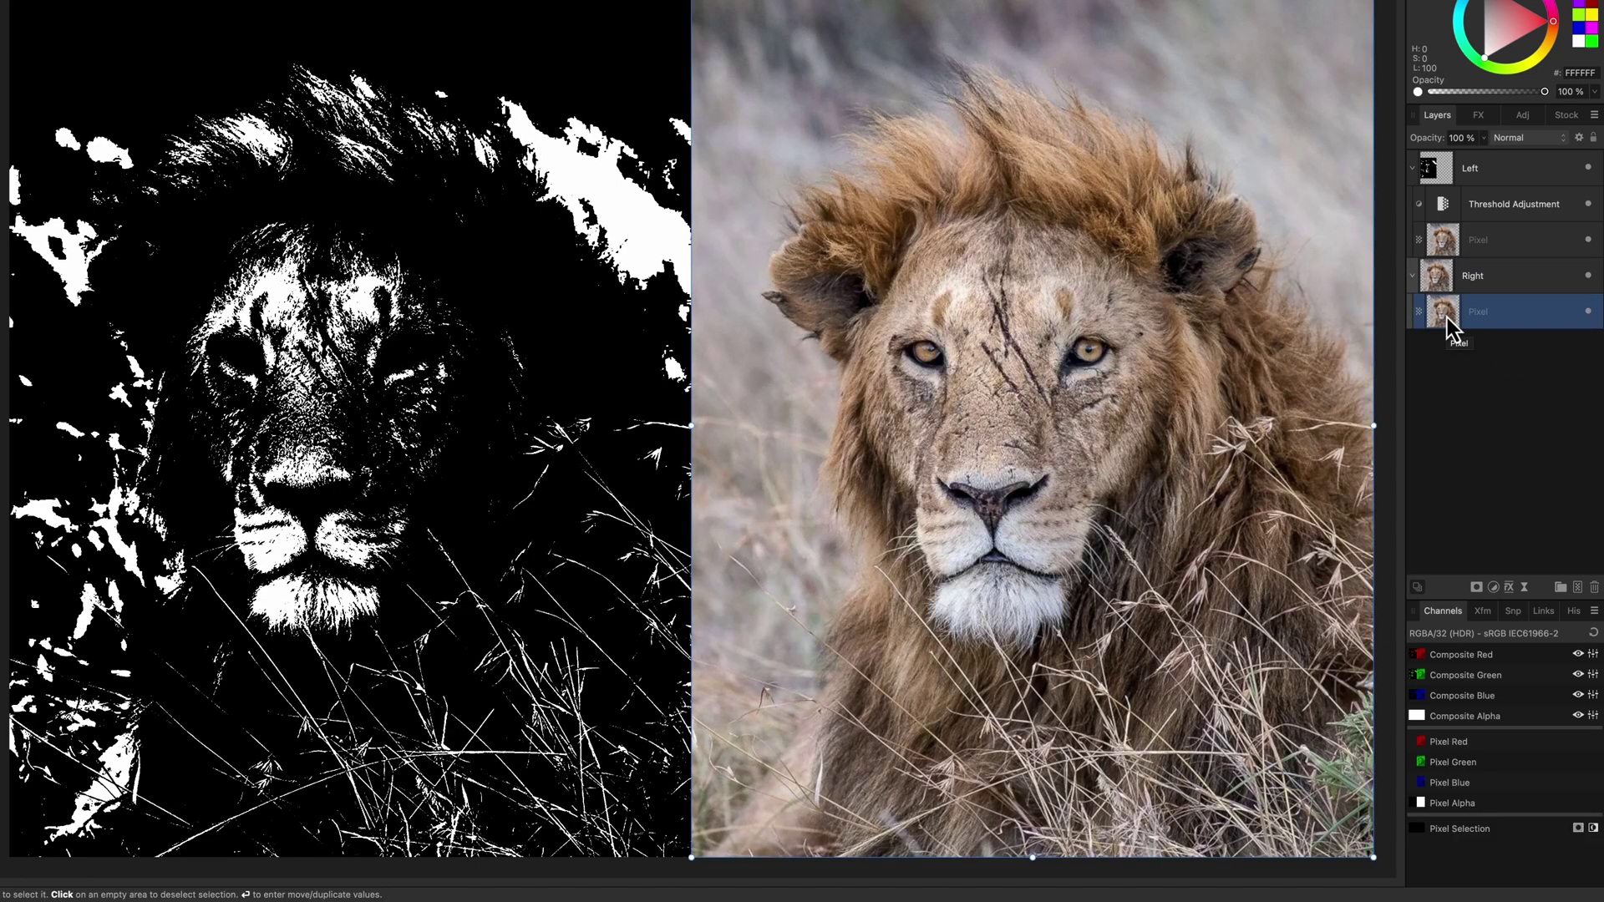
# Step: Add a live Procedural Texture filter with the Threshold preset to the Right group's Pixel layer and adjust its custom input b
pyautogui.click(1523, 587)
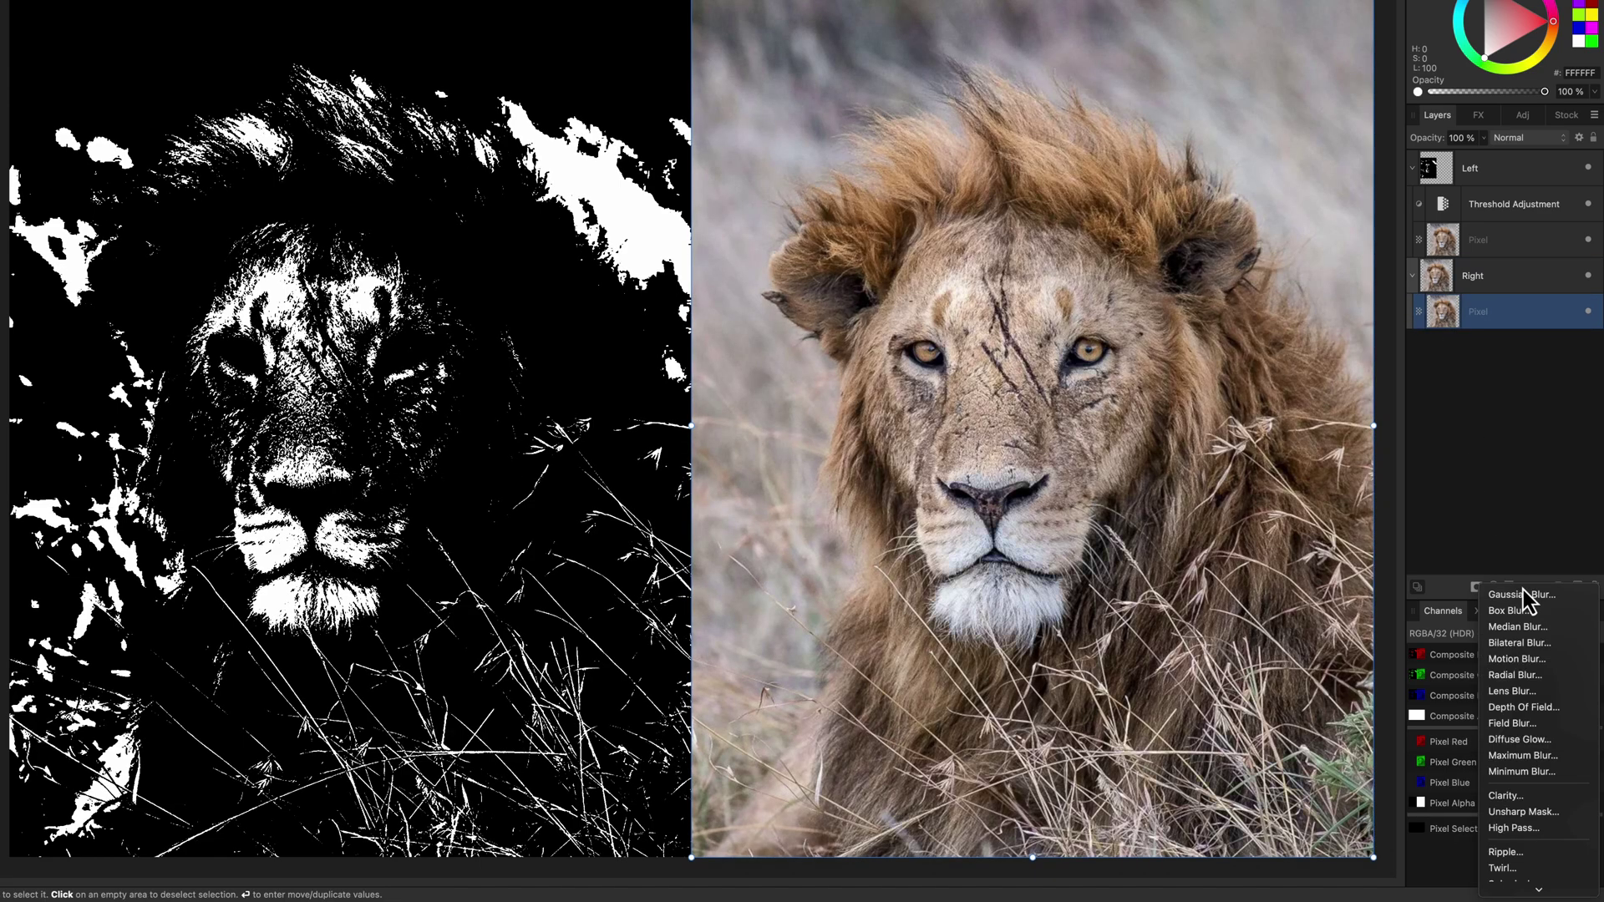
pyautogui.scroll(-5, 1538, 716)
pyautogui.click(1531, 850)
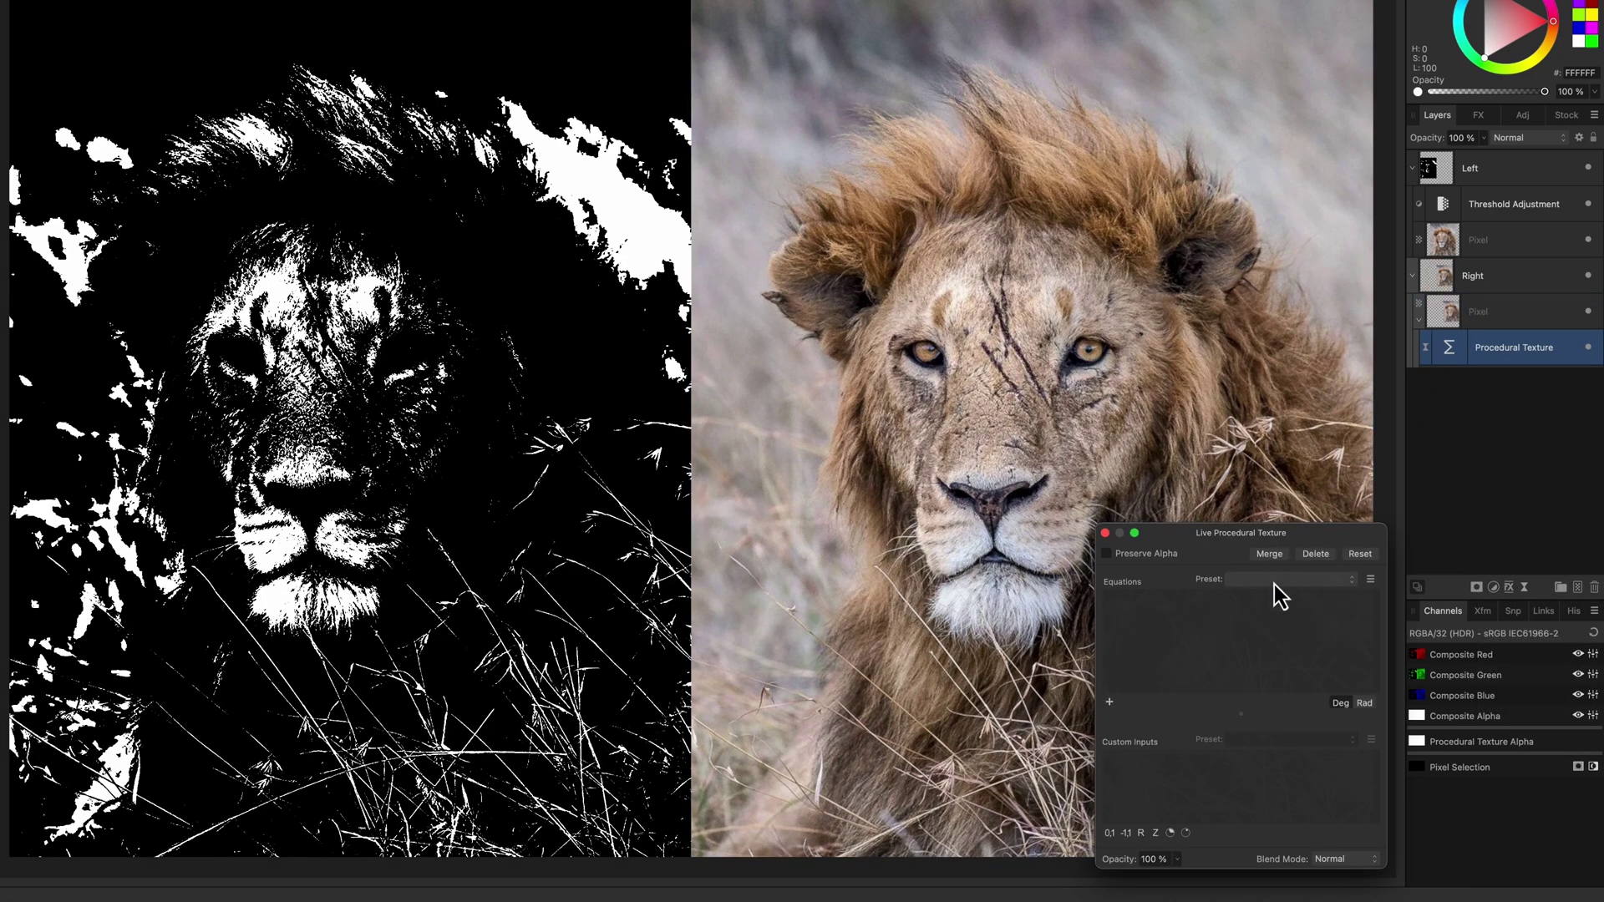
pyautogui.click(1275, 585)
pyautogui.scroll(-5, 1295, 708)
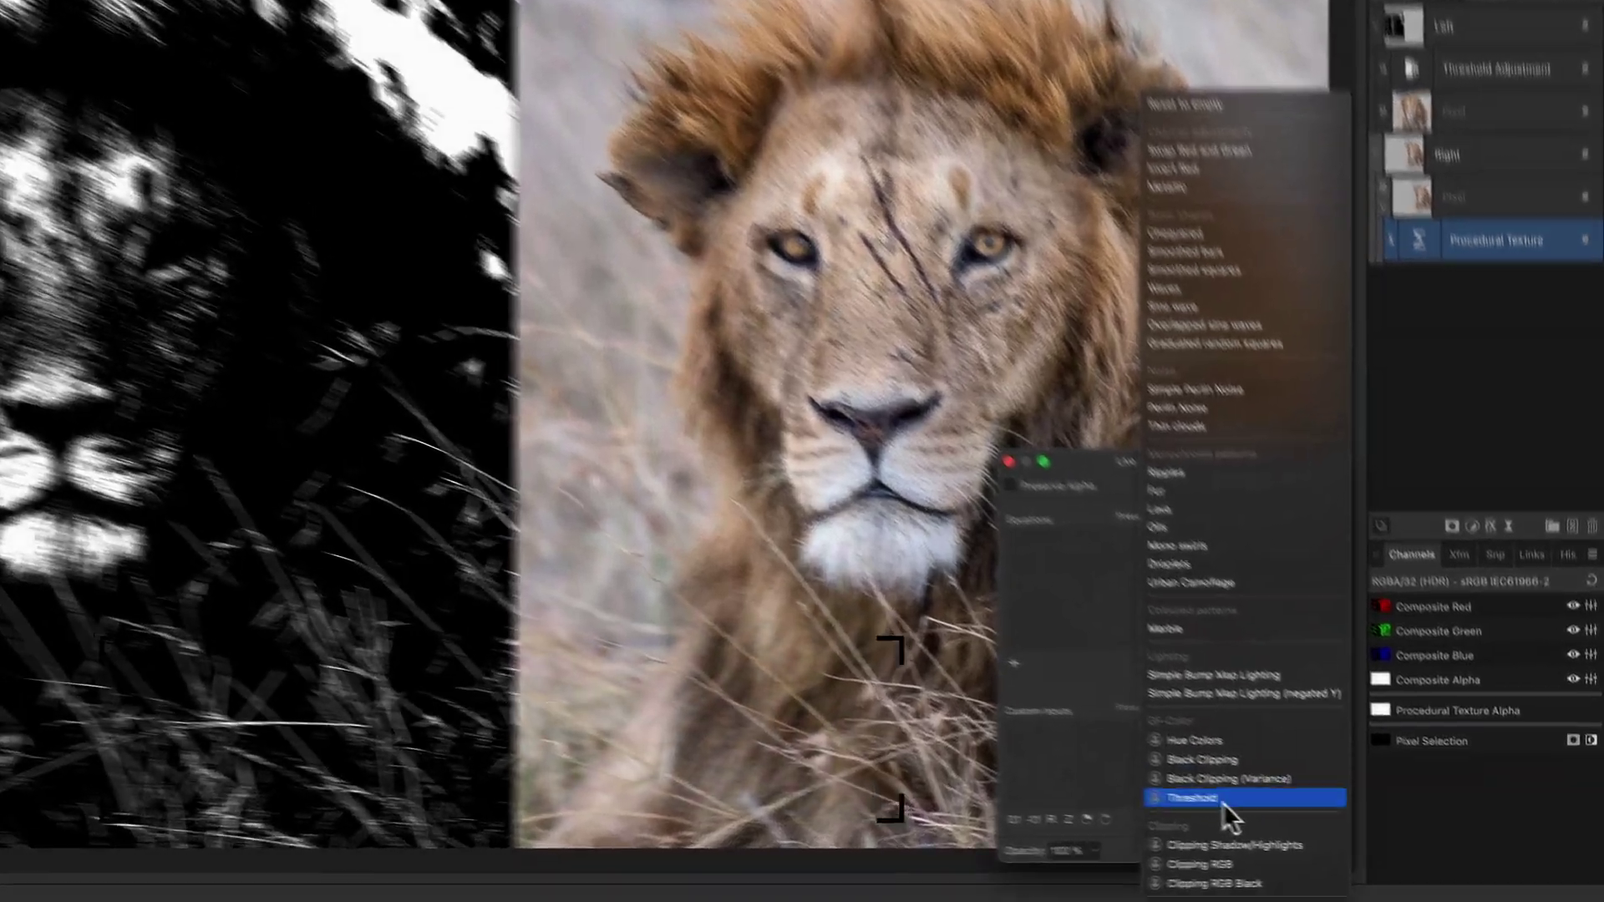
pyautogui.click(1284, 819)
pyautogui.moveTo(1308, 765); pyautogui.dragTo(1291, 768)
pyautogui.moveTo(1195, 723); pyautogui.dragTo(1223, 725)
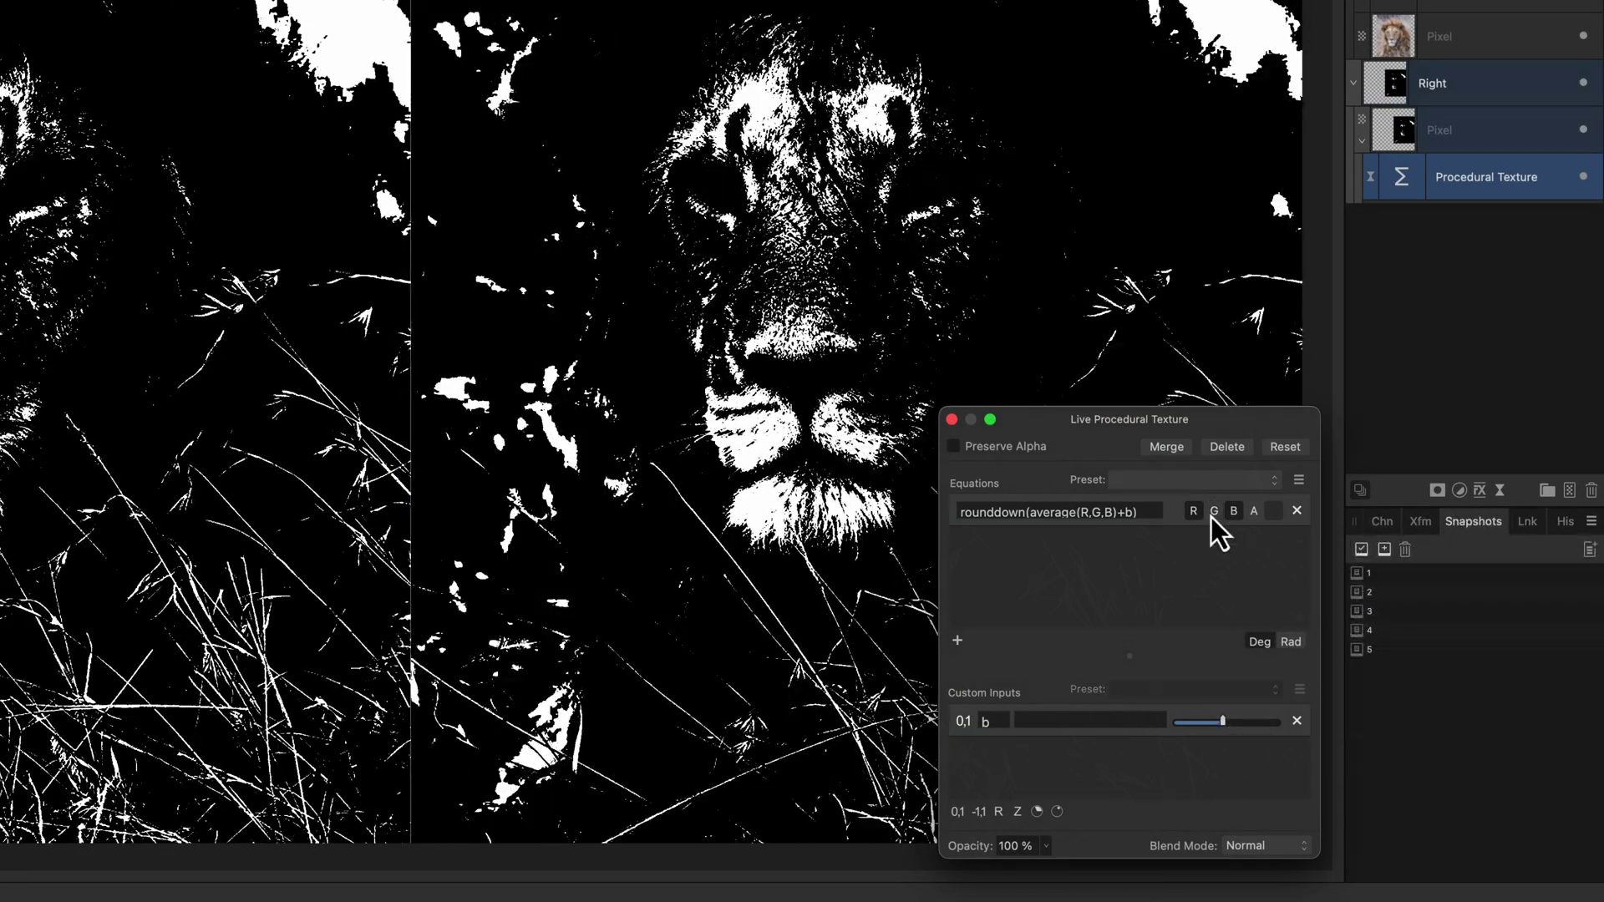
# Step: Try limiting the Threshold equation to the red channel, then to red and green, and restore all three colour channels
pyautogui.click(1233, 511)
pyautogui.click(1233, 511)
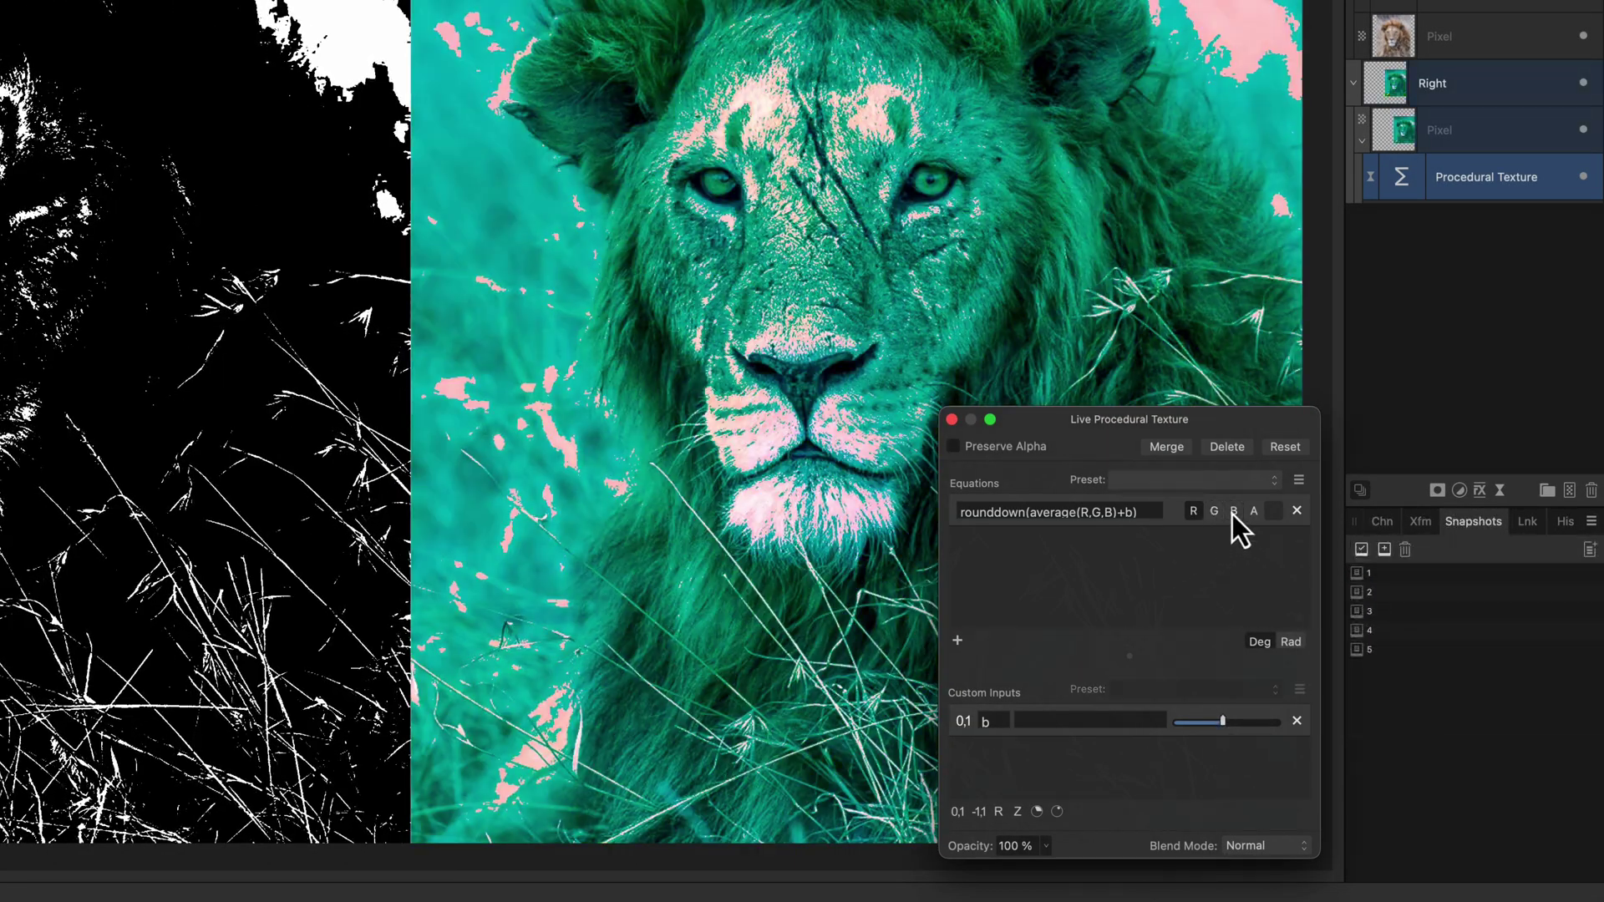
pyautogui.click(1217, 516)
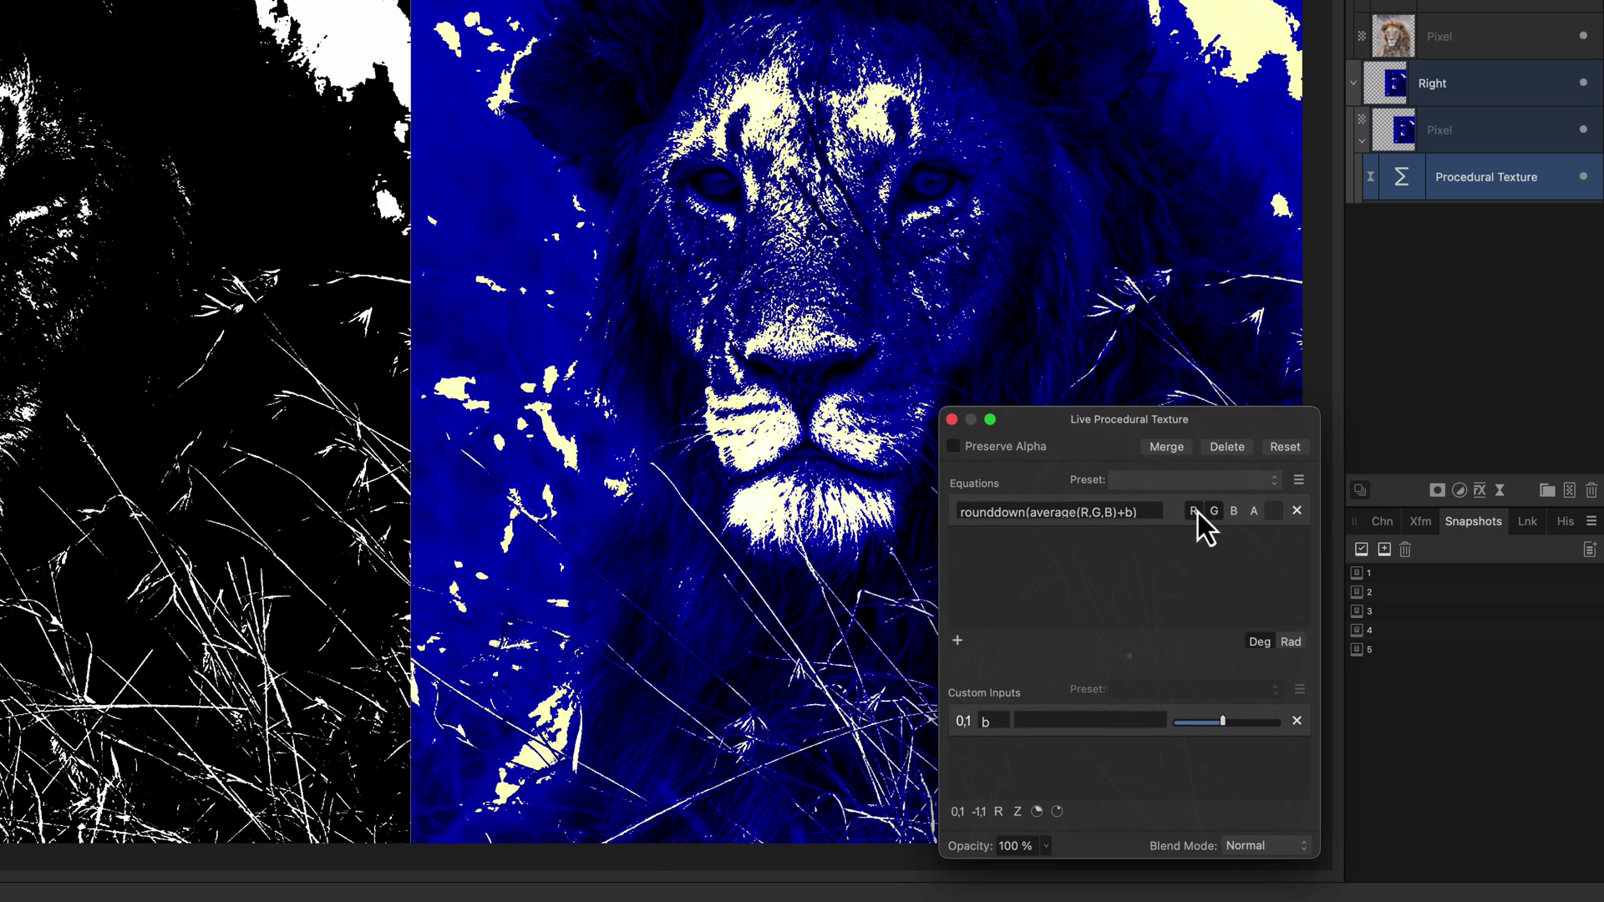
pyautogui.click(1195, 511)
pyautogui.click(1215, 511)
pyautogui.click(1252, 511)
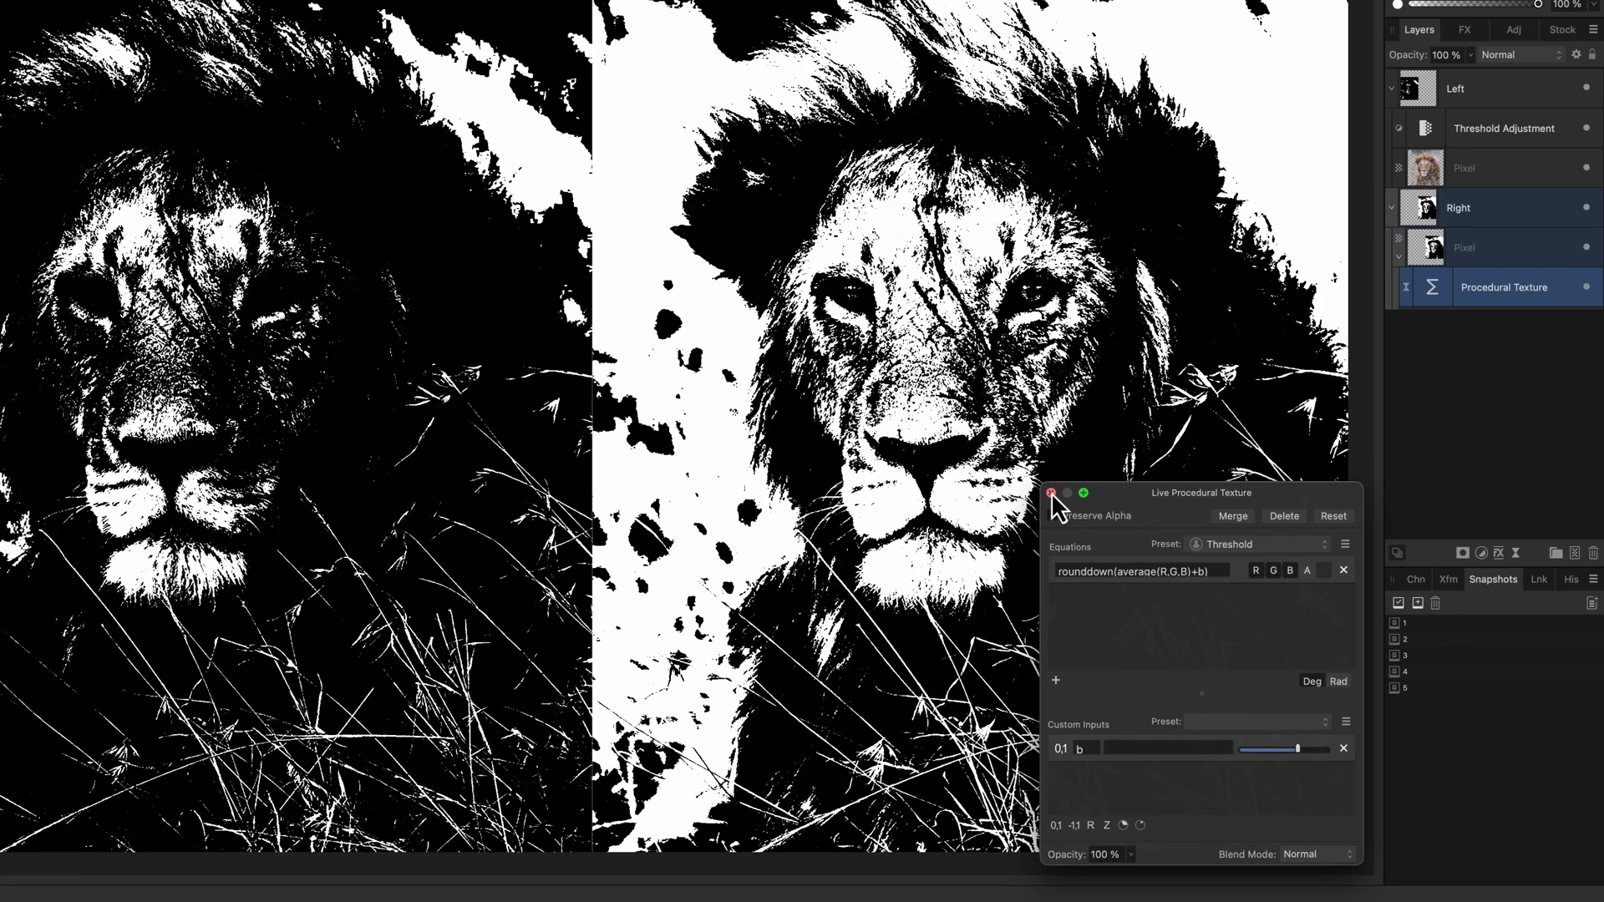
# Step: Remove the Procedural Texture filter from the Right group and duplicate the group's Pixel layer
pyautogui.click(1051, 492)
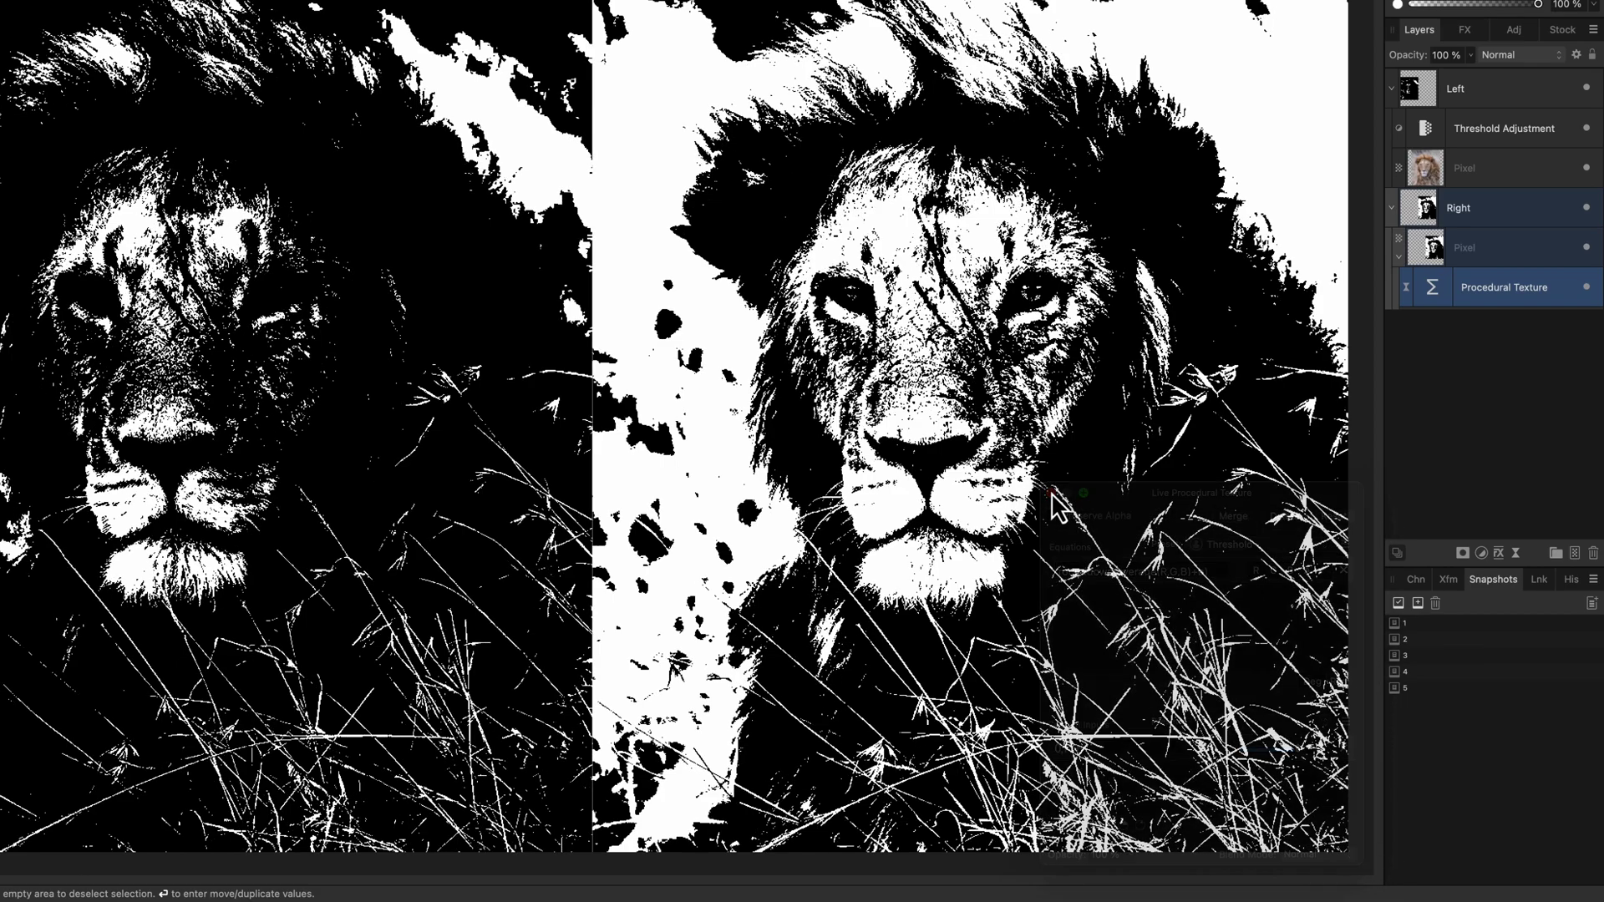
pyautogui.press('Delete')
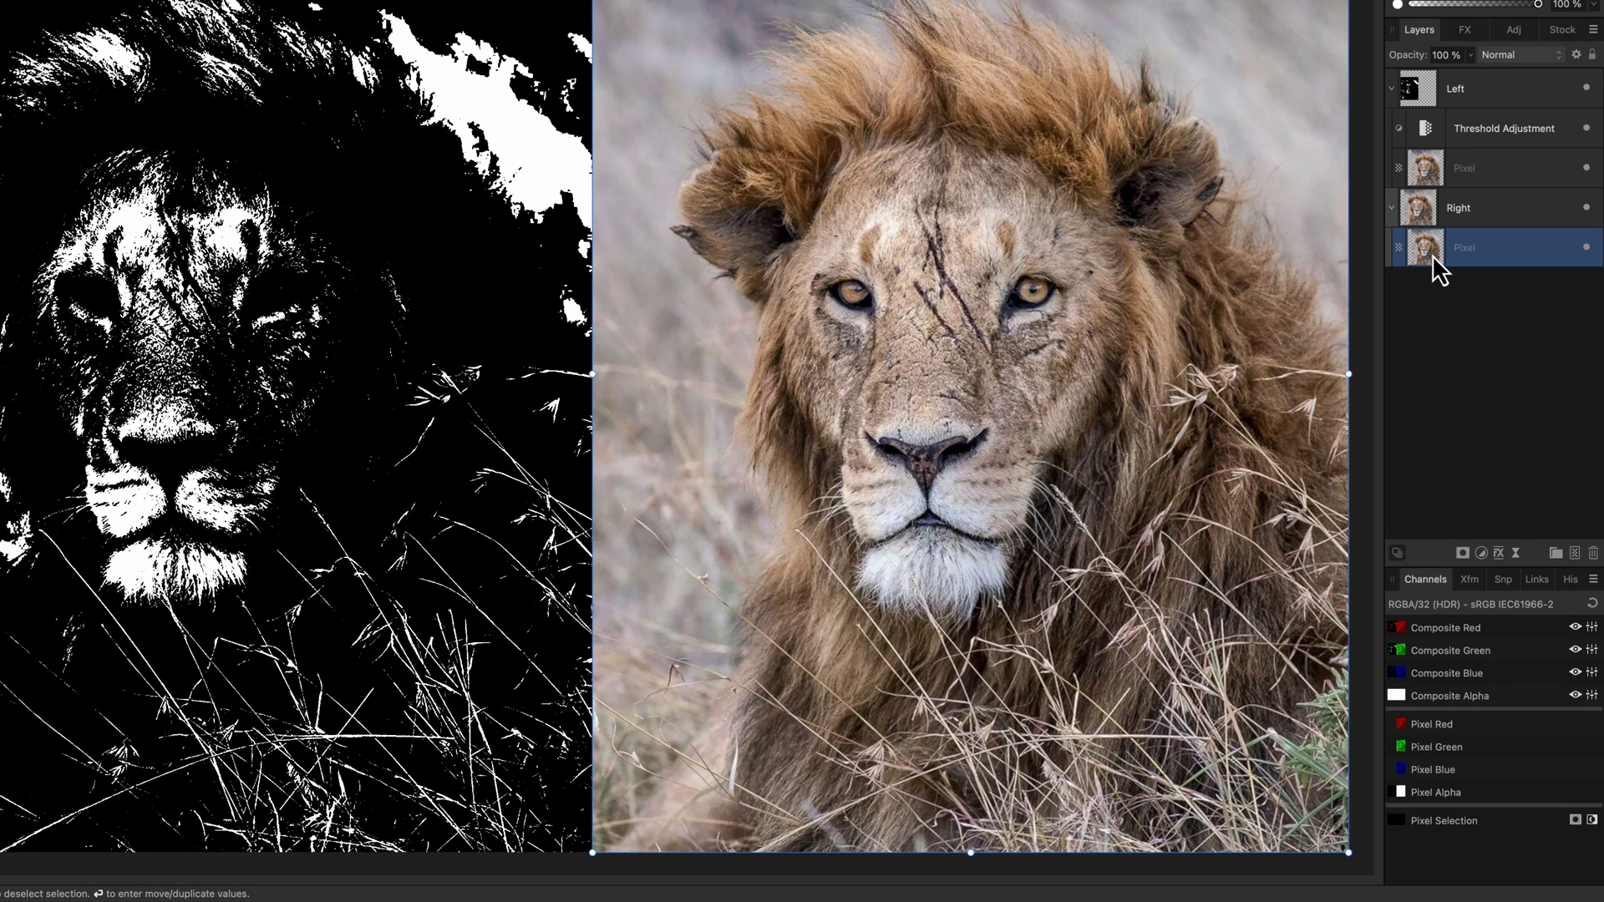
pyautogui.rightClick(1425, 252)
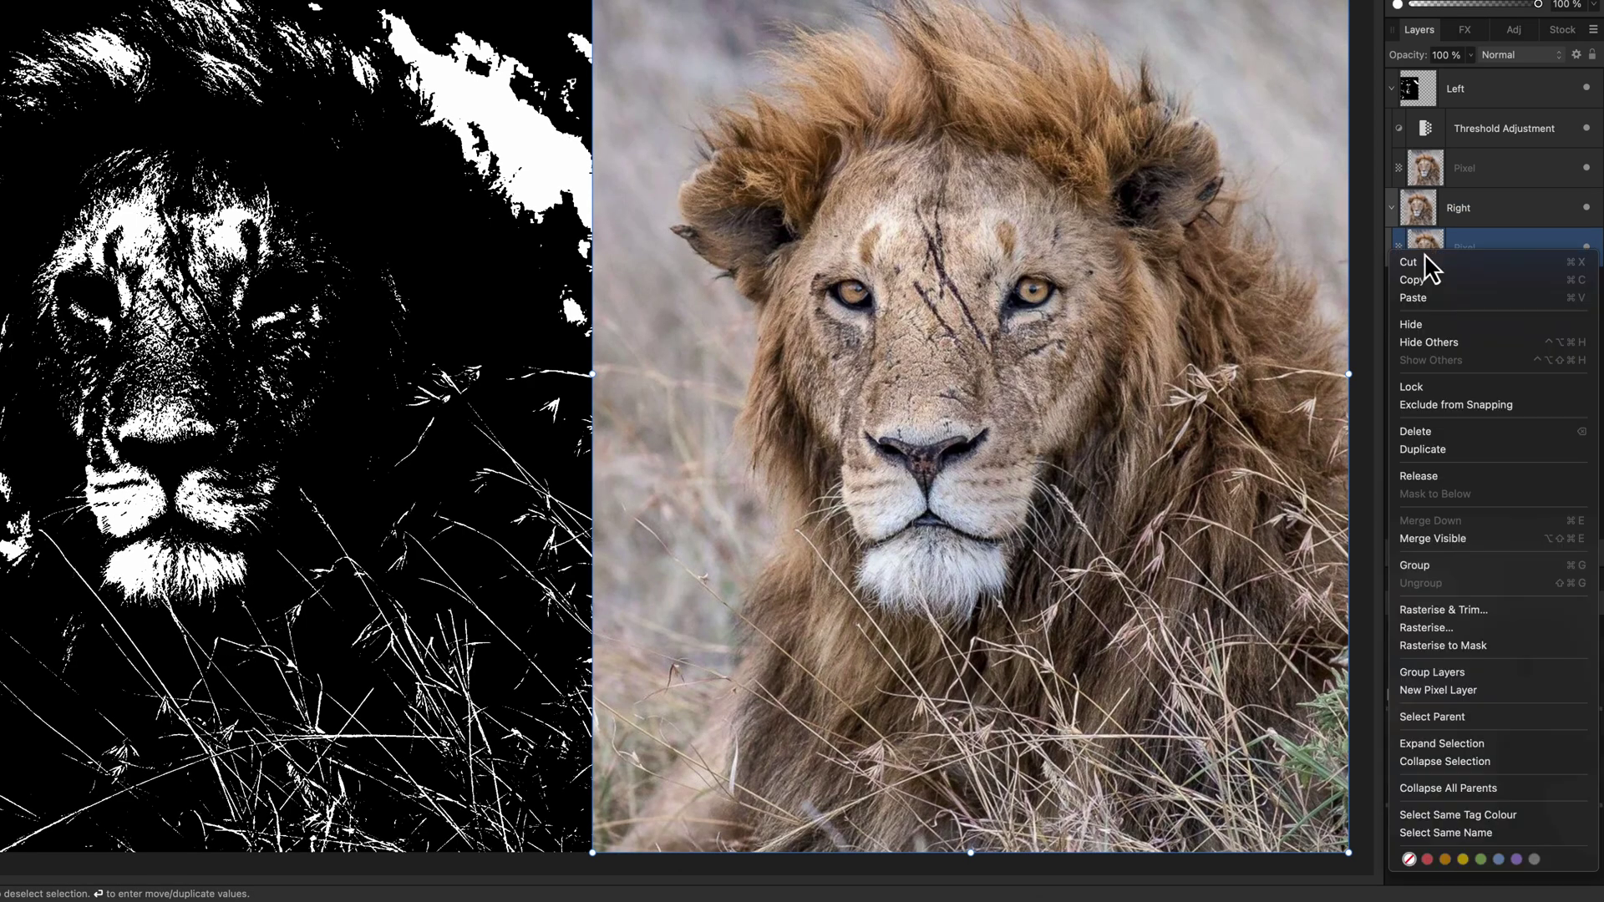
pyautogui.click(1452, 449)
# Step: Nest an Invert adjustment inside the Right group's upper Pixel layer and set the adjustment's blend mode to Hue
pyautogui.click(1482, 553)
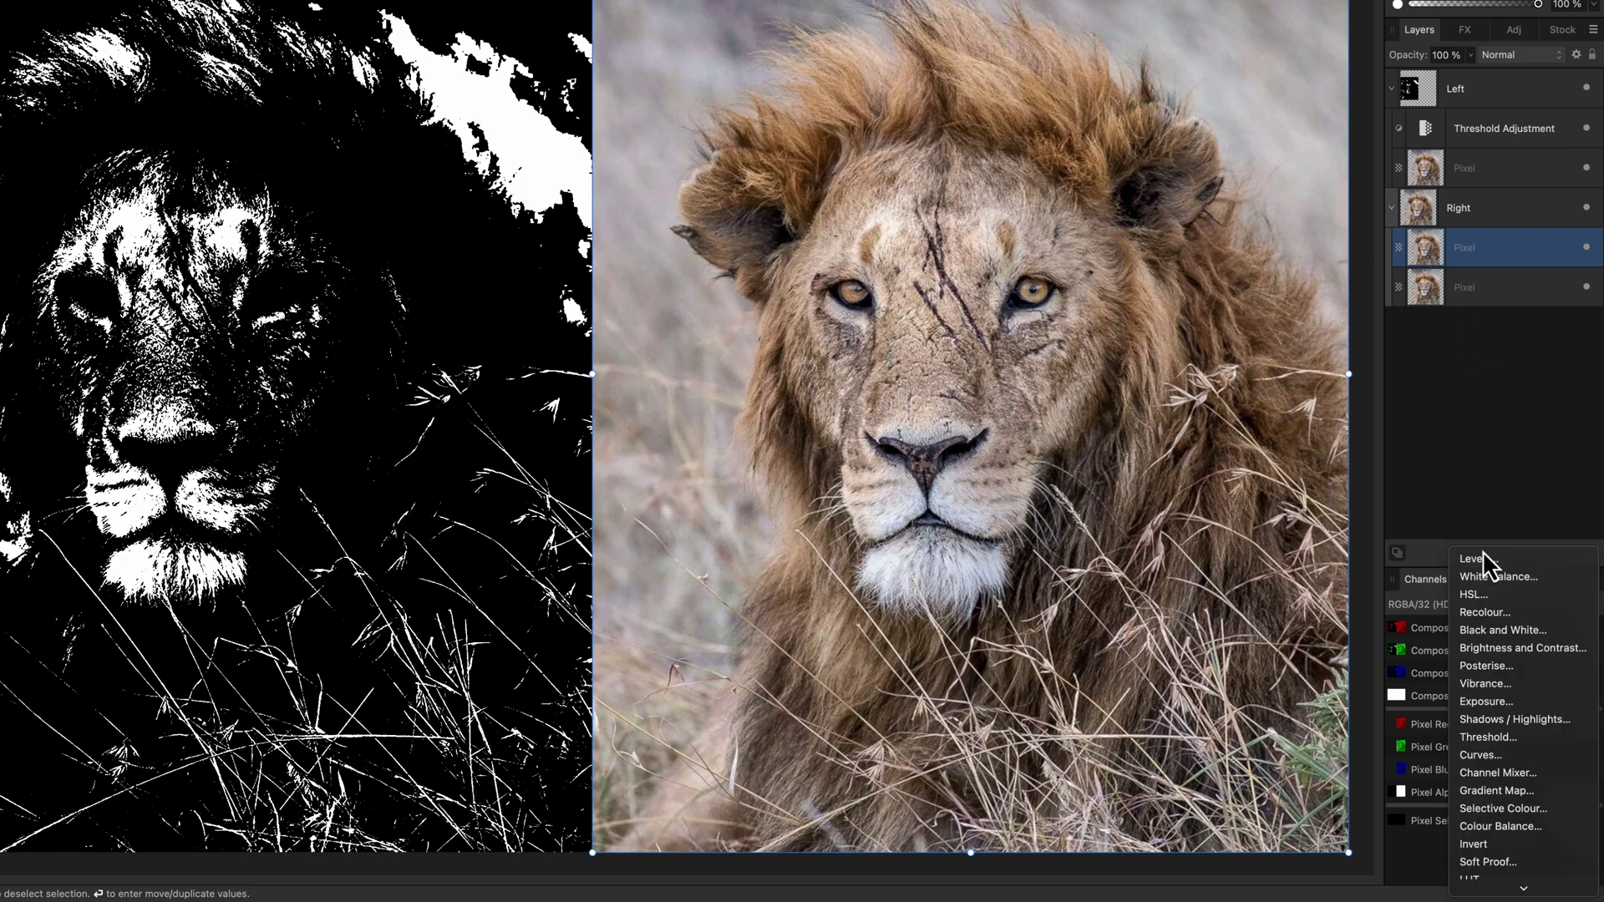
pyautogui.click(1497, 843)
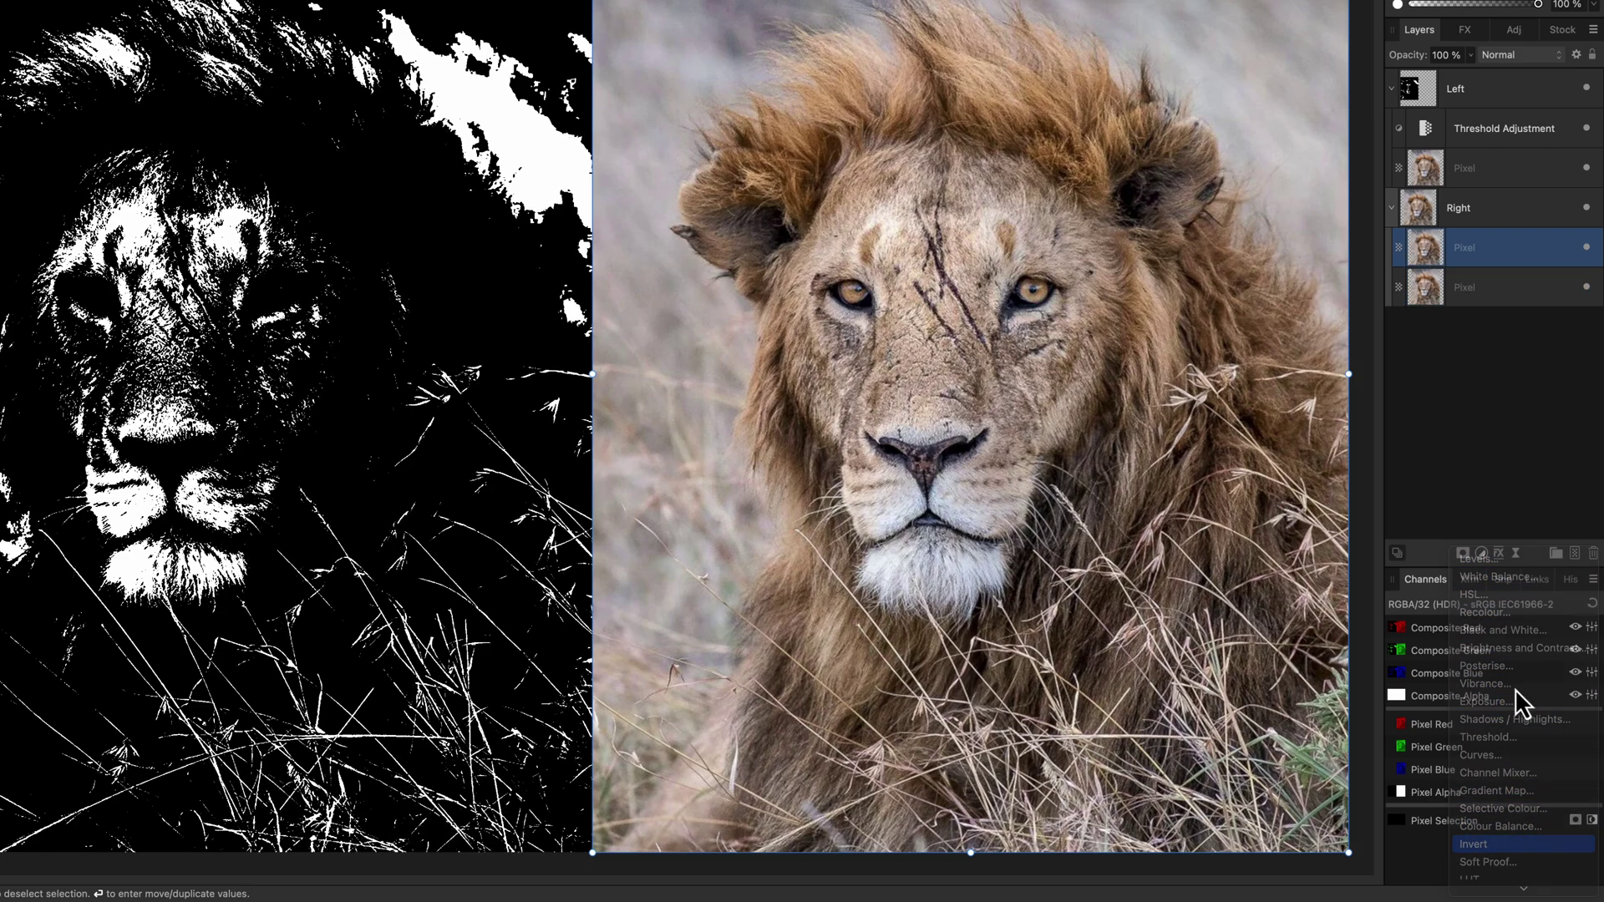
pyautogui.moveTo(1514, 279); pyautogui.dragTo(1514, 284)
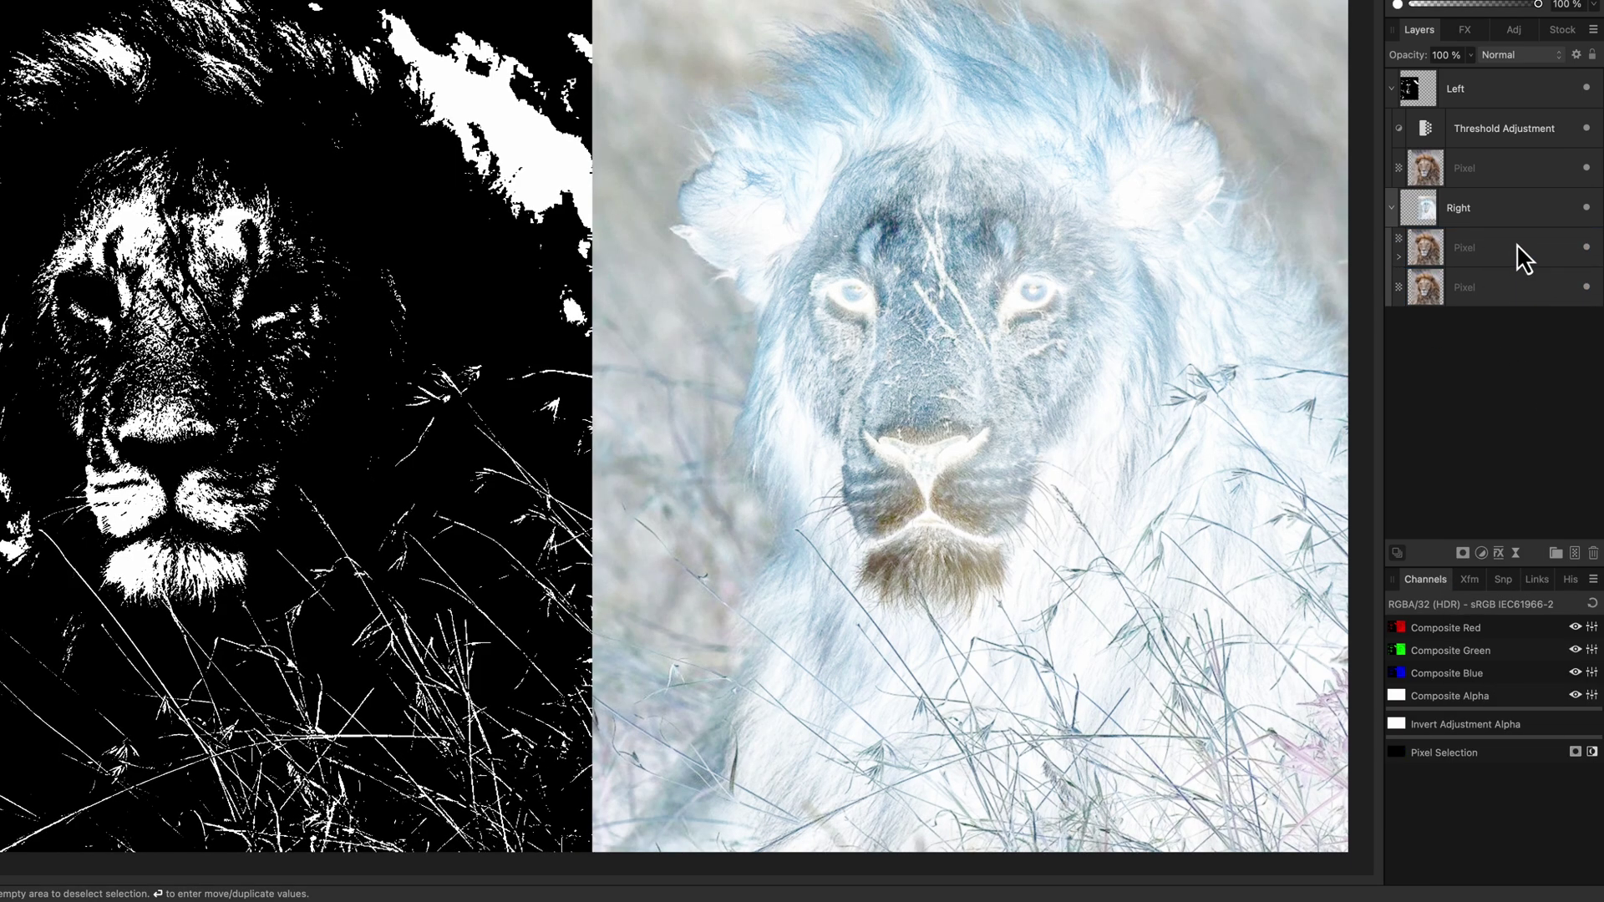
pyautogui.click(1401, 254)
pyautogui.click(1512, 55)
pyautogui.click(1504, 475)
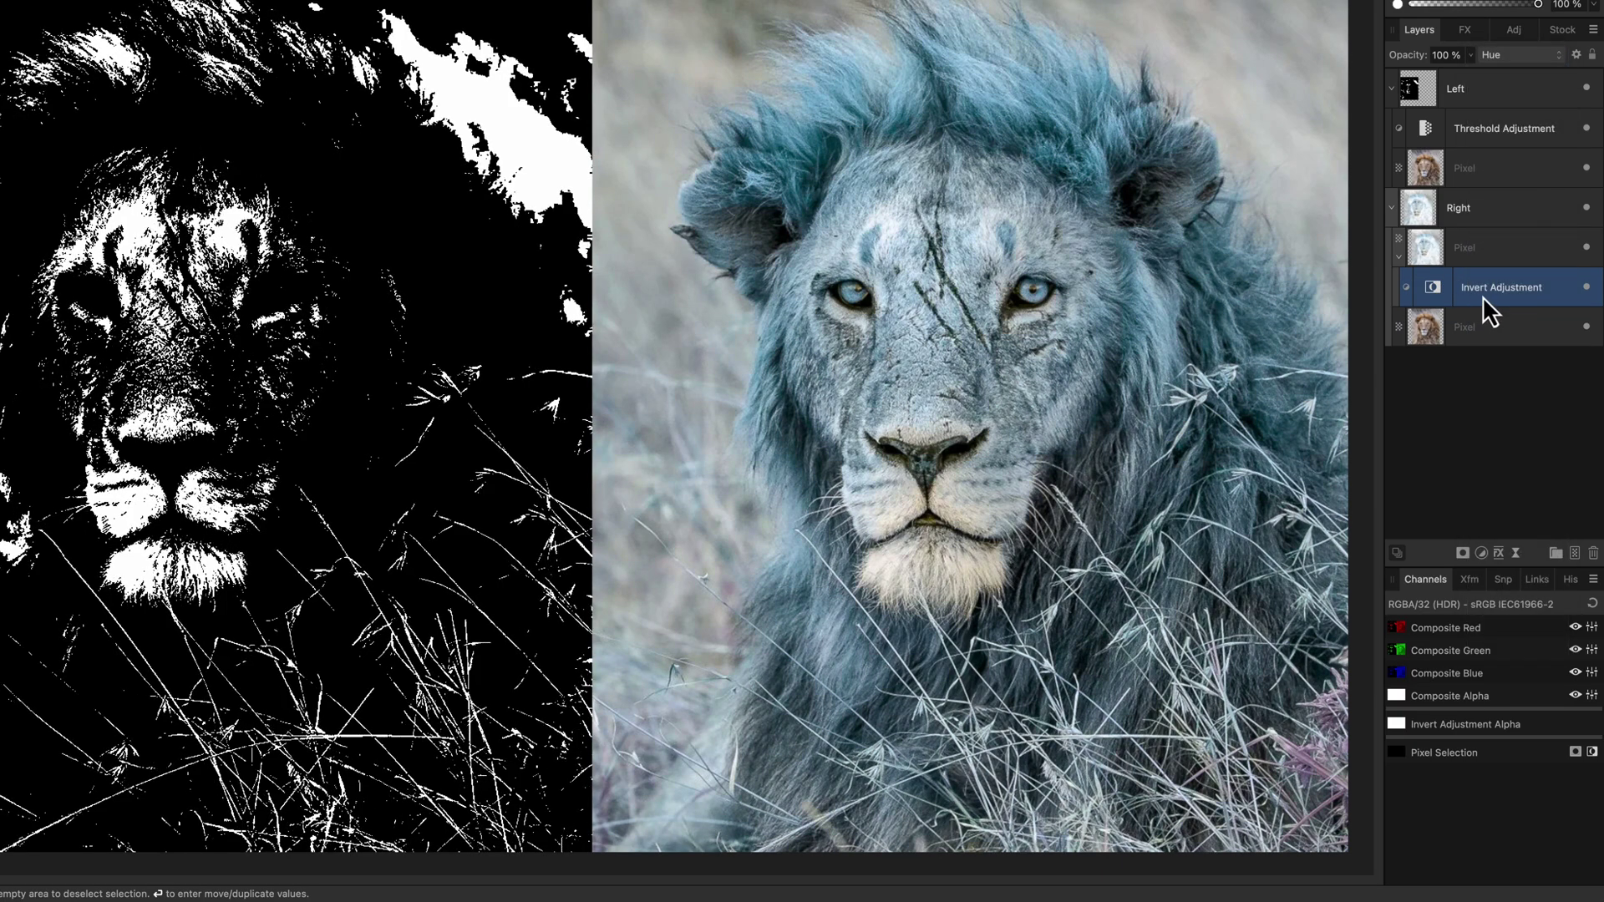
# Step: Set the blend mode of the Right group's upper lion Pixel layer to Hard Mix
pyautogui.click(1421, 251)
pyautogui.click(1502, 55)
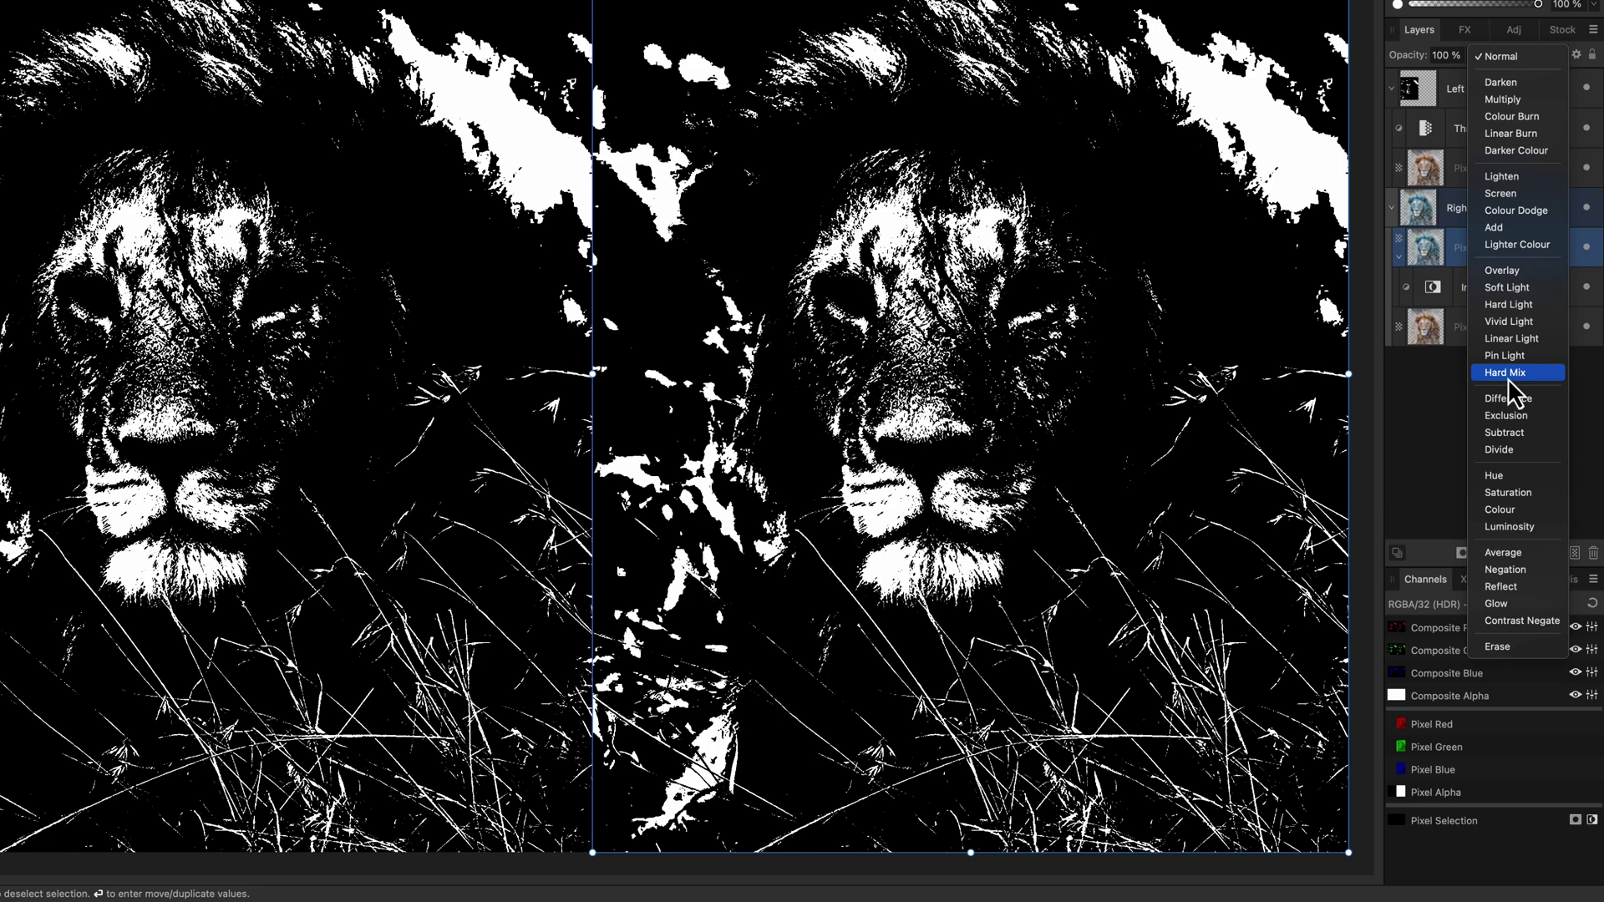
pyautogui.click(1509, 381)
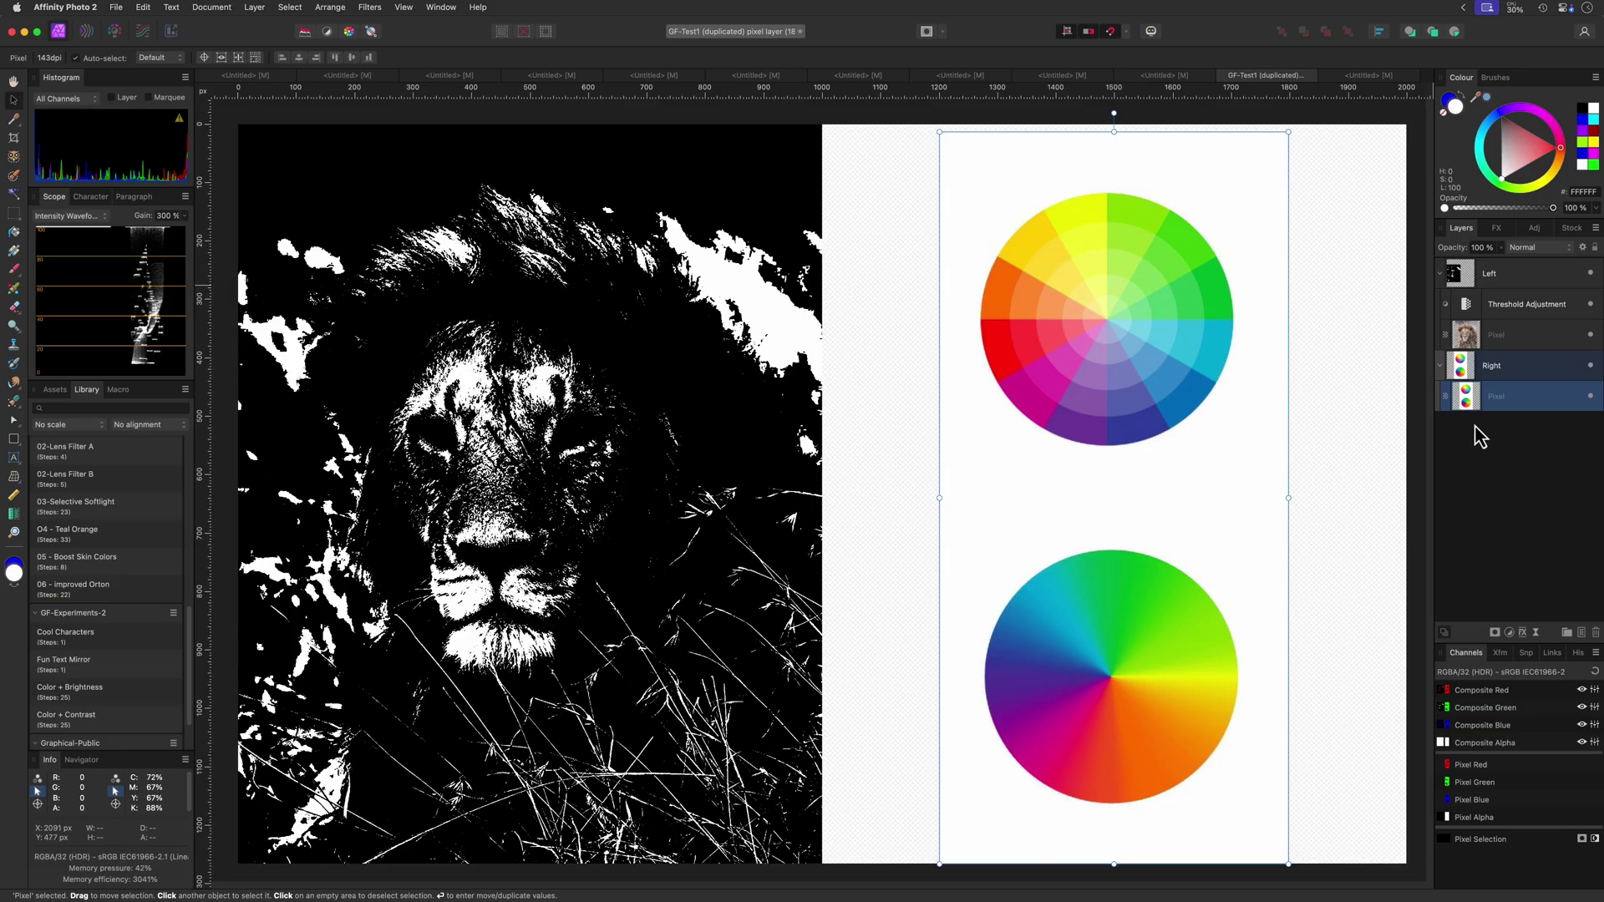
# Step: Duplicate the colour wheel Pixel layer in the Right group
pyautogui.click(1359, 453)
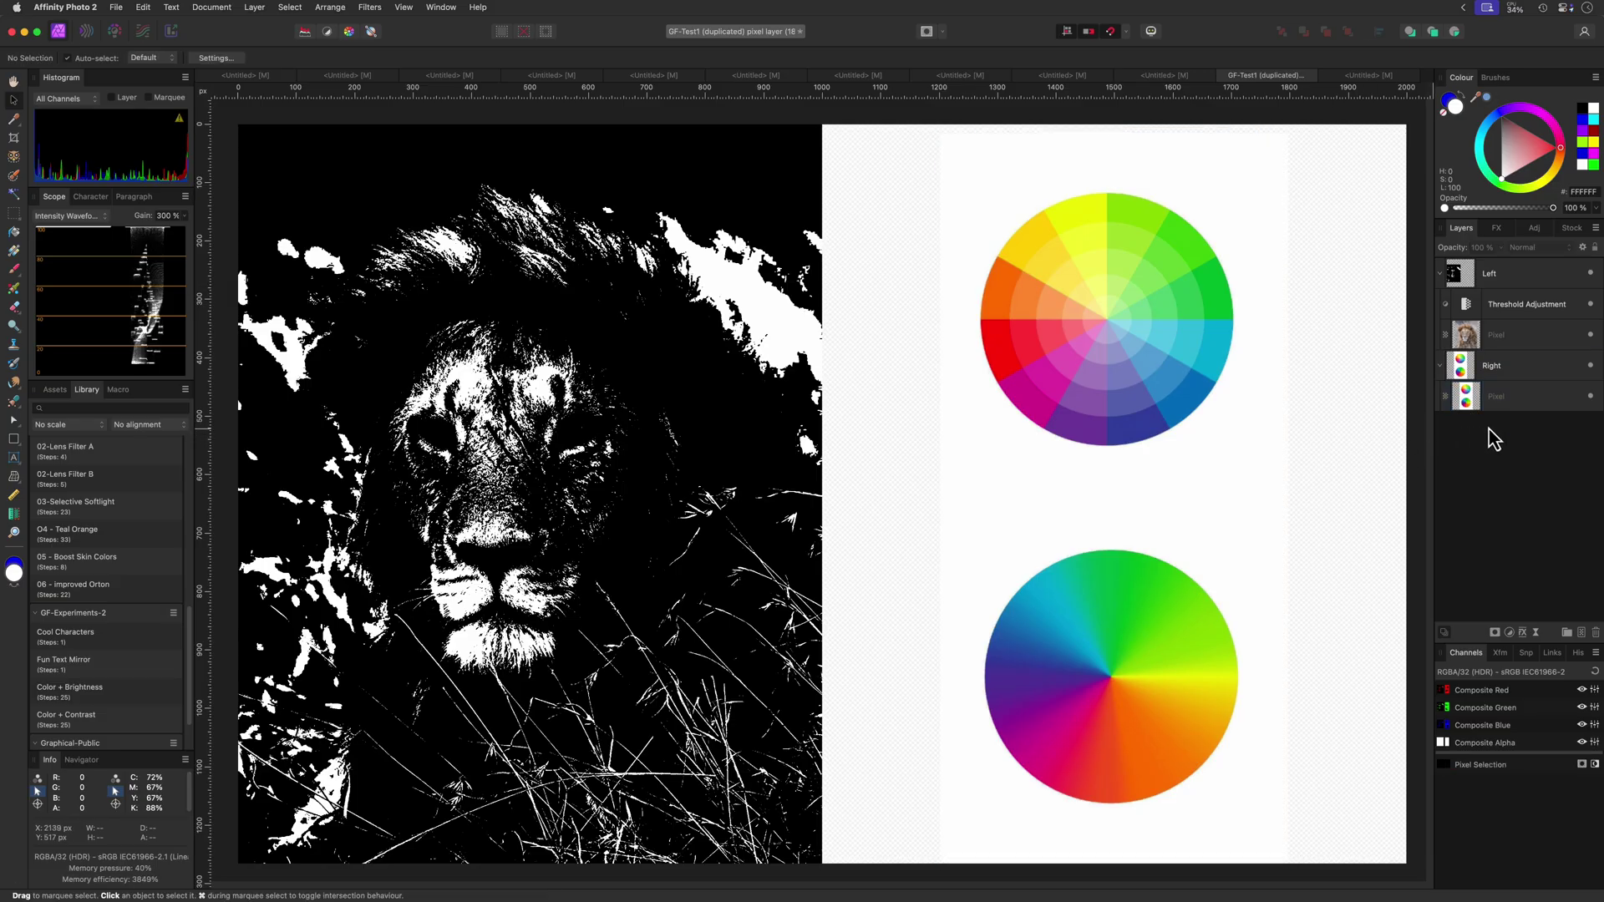
pyautogui.click(1469, 399)
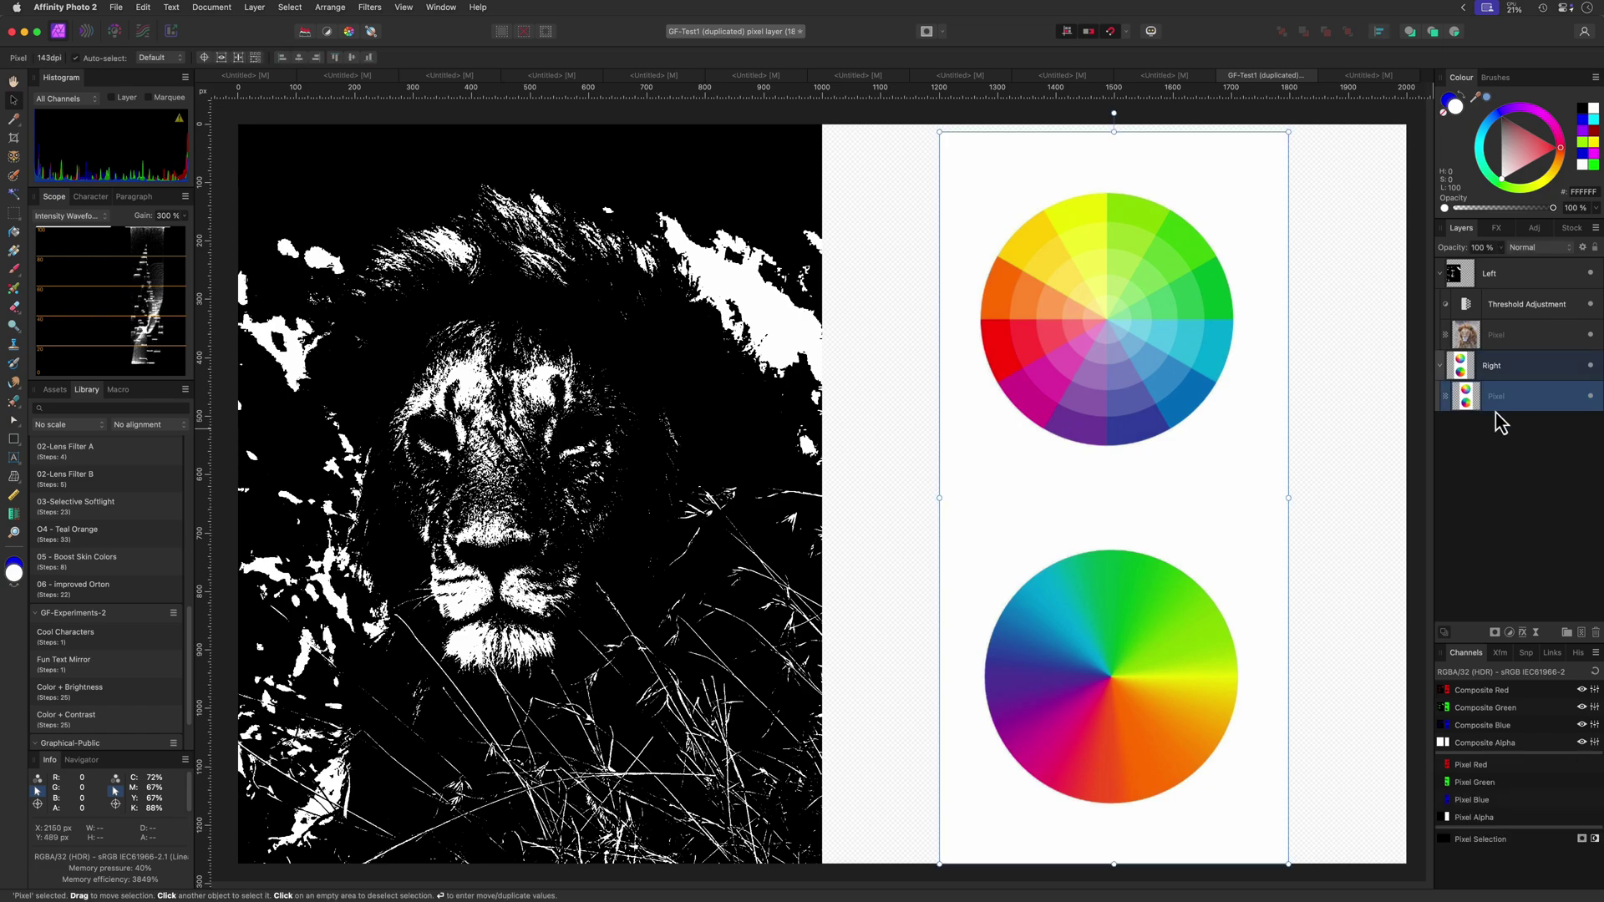
pyautogui.press('super+j')
pyautogui.click(1537, 248)
pyautogui.press('Escape')
# Step: Nest an Invert adjustment inside the upper colour wheel layer and set the adjustment's blend mode to Hue
pyautogui.click(1509, 633)
pyautogui.click(1514, 858)
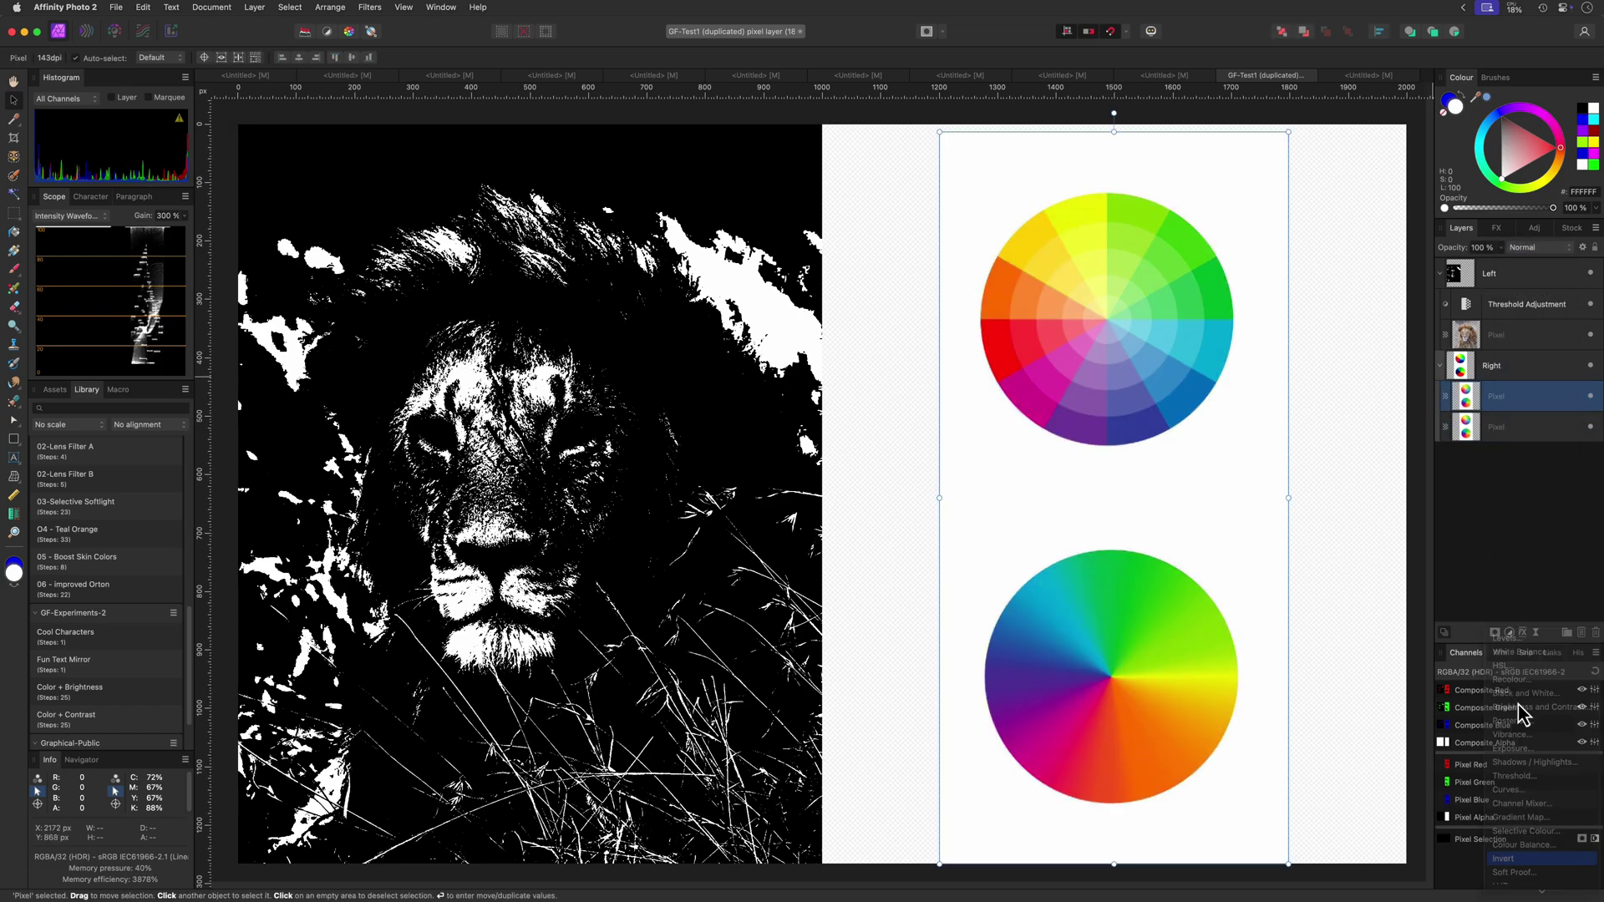
pyautogui.moveTo(1516, 396); pyautogui.dragTo(1481, 425)
pyautogui.click(1529, 249)
pyautogui.click(1529, 570)
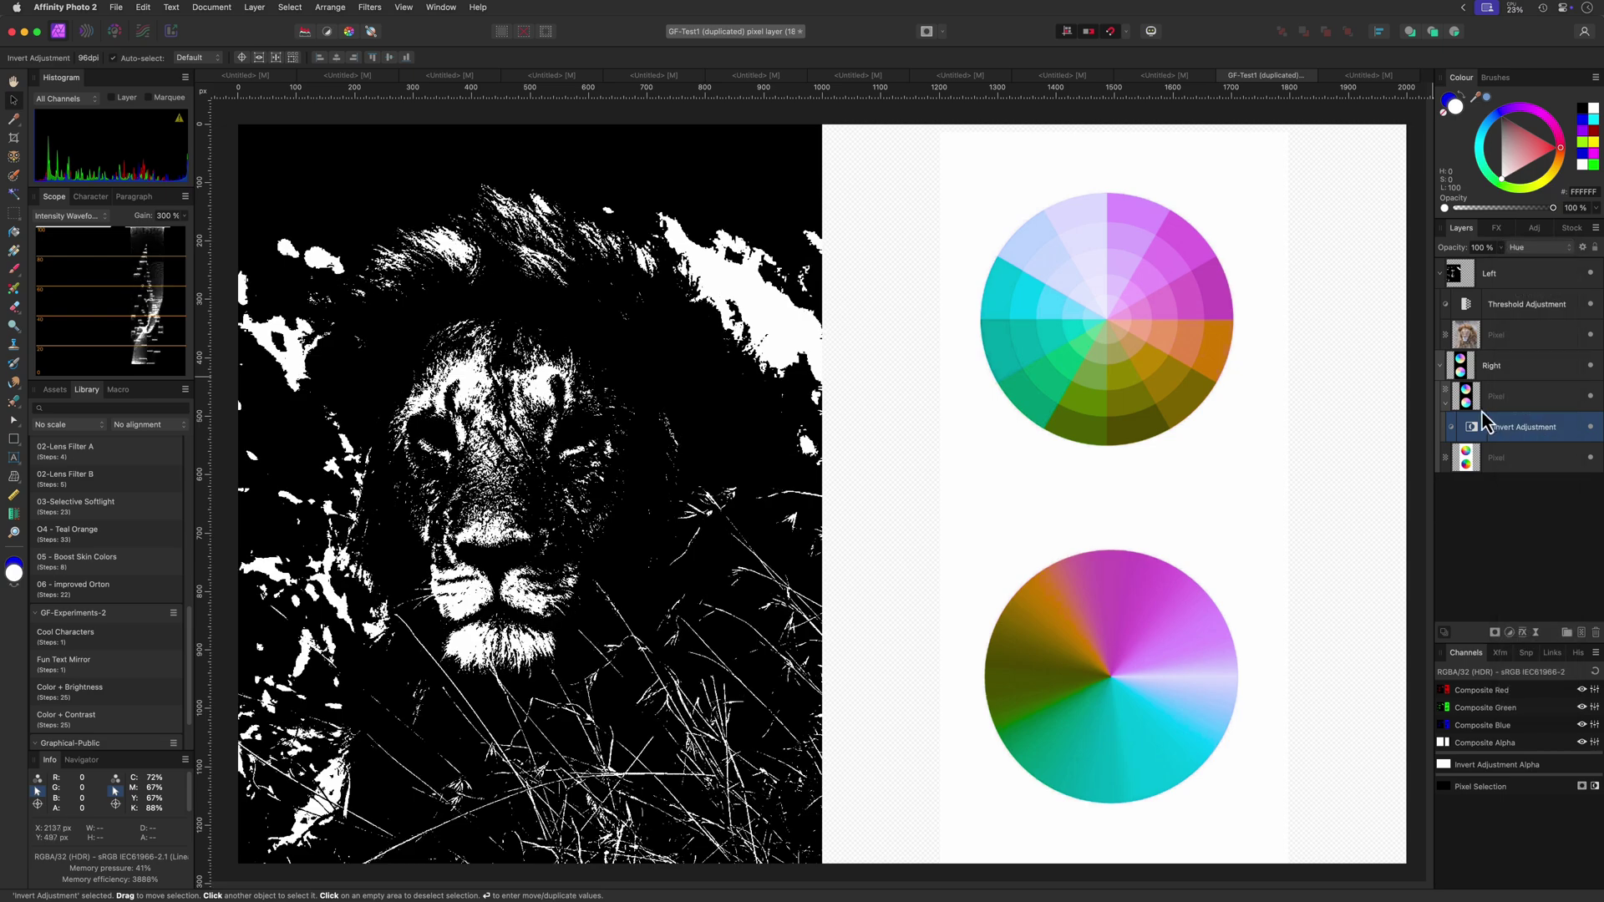
# Step: Set the upper colour wheel layer's blend mode to Hard Mix
pyautogui.click(1485, 403)
pyautogui.click(1537, 248)
pyautogui.click(1527, 492)
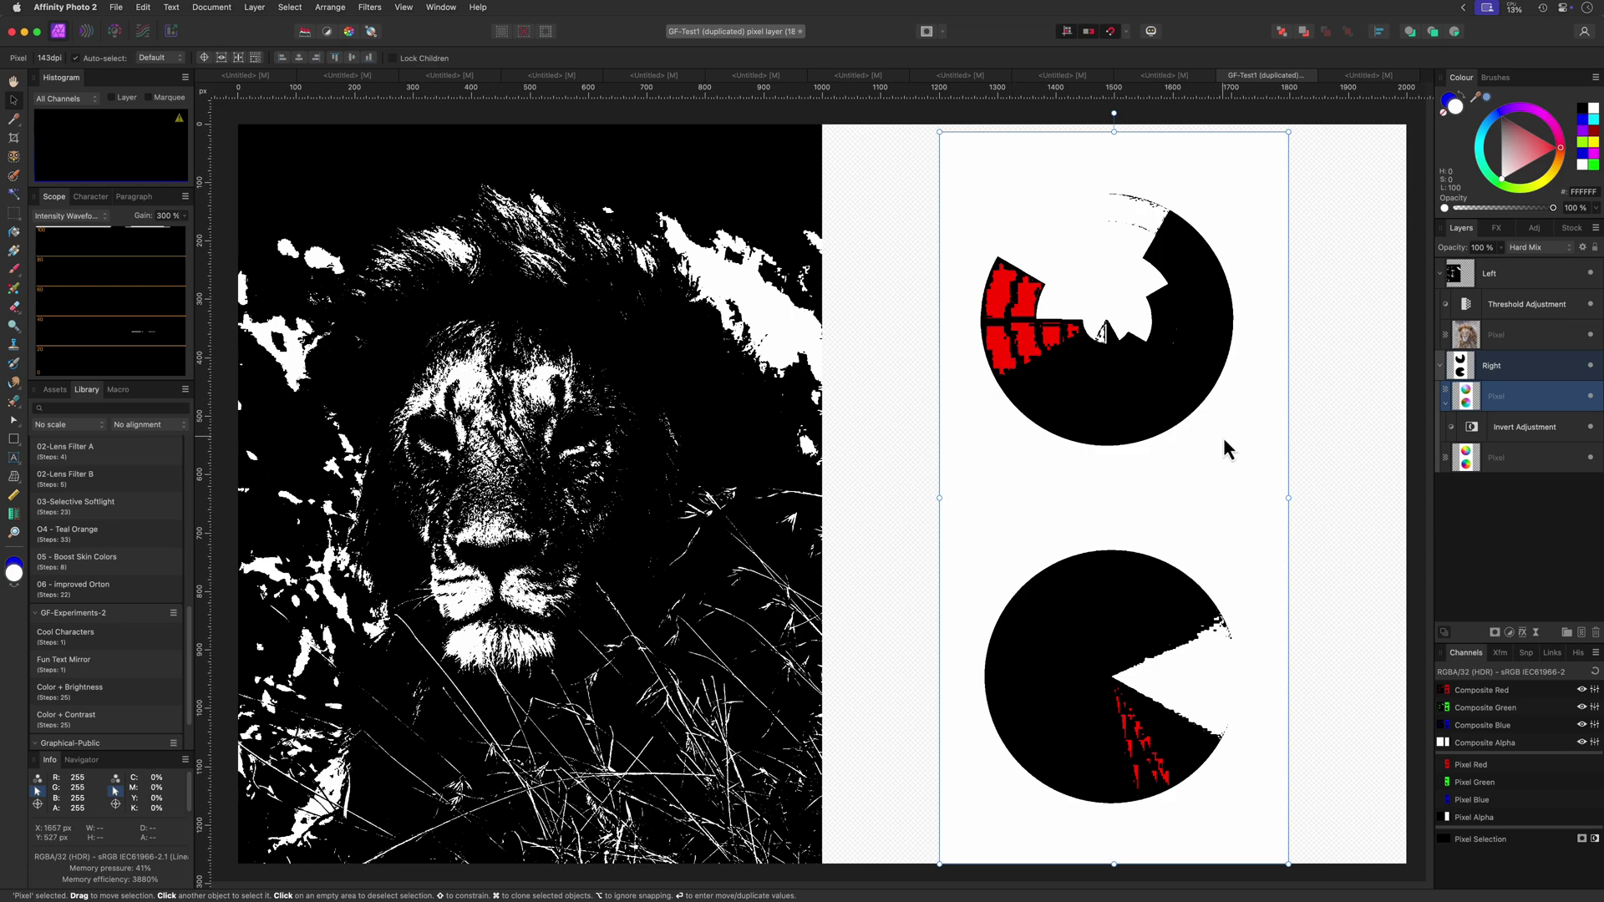
# Step: Add a Levels adjustment above the Hard Mix colour wheel layer in Grey mode, with black level 99% and white level 100%
pyautogui.click(1508, 632)
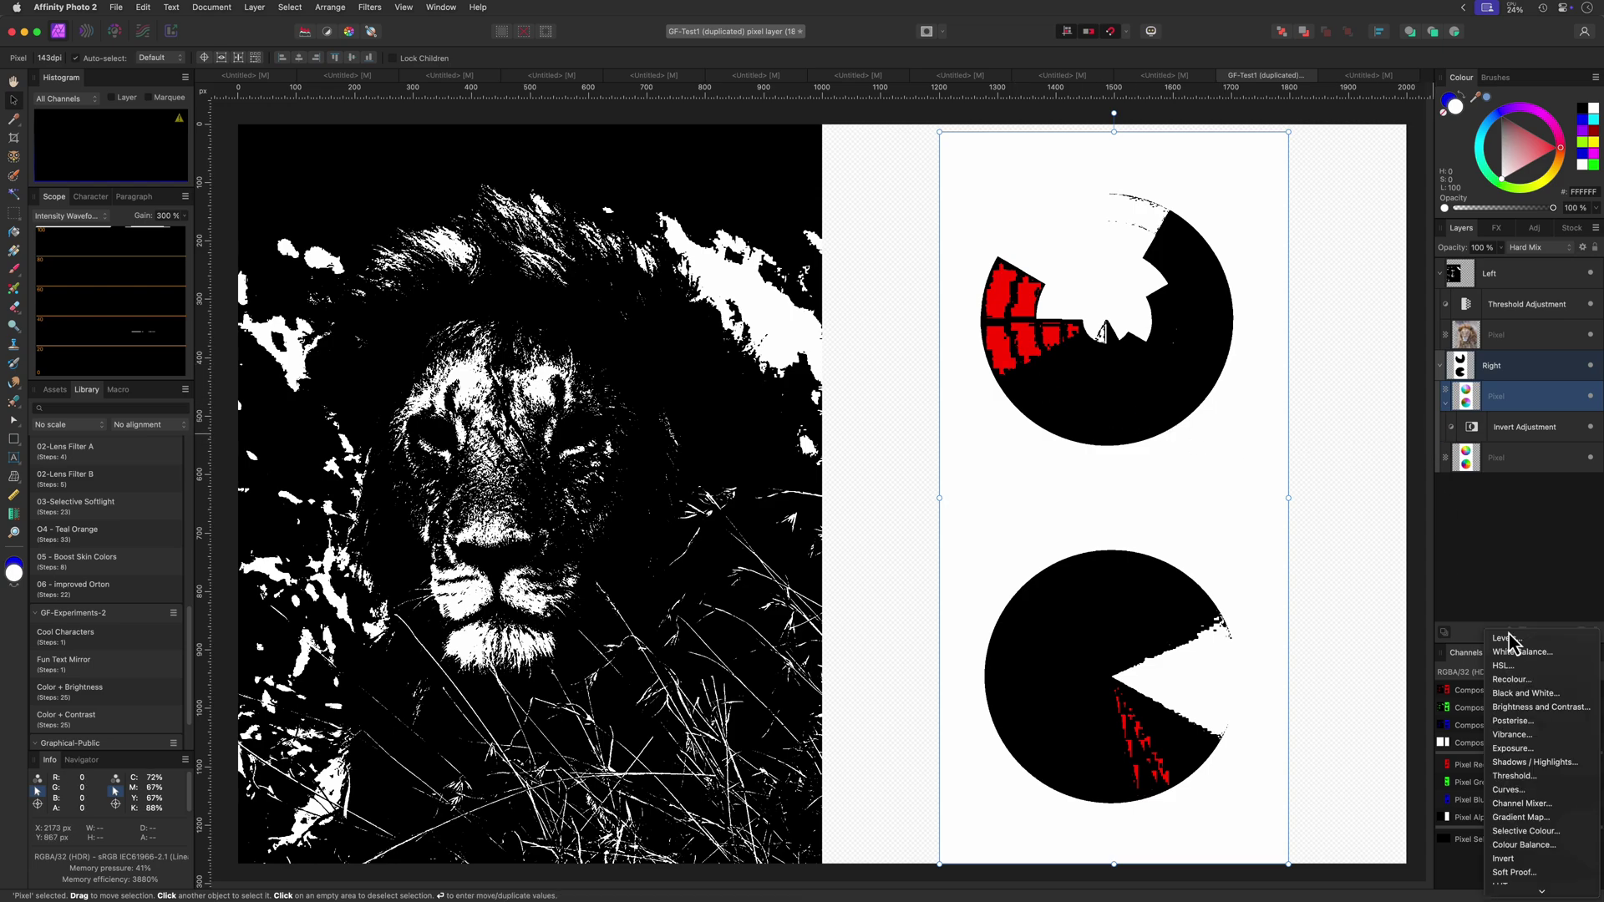
pyautogui.click(1509, 640)
pyautogui.click(1336, 600)
pyautogui.click(1332, 588)
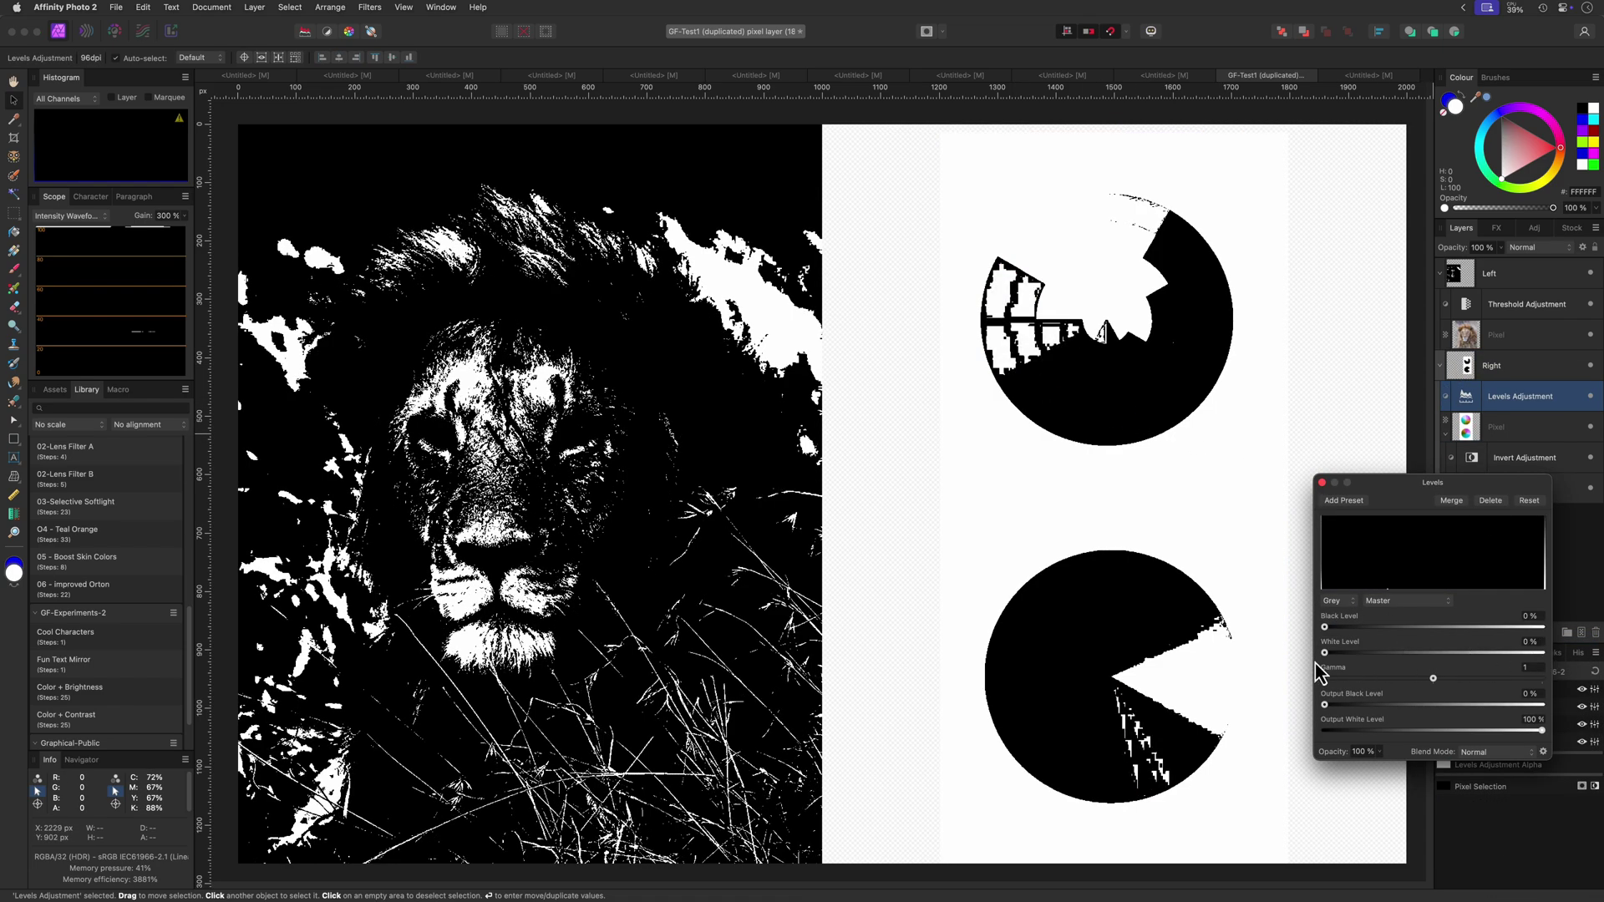
pyautogui.moveTo(1325, 627); pyautogui.dragTo(1540, 640)
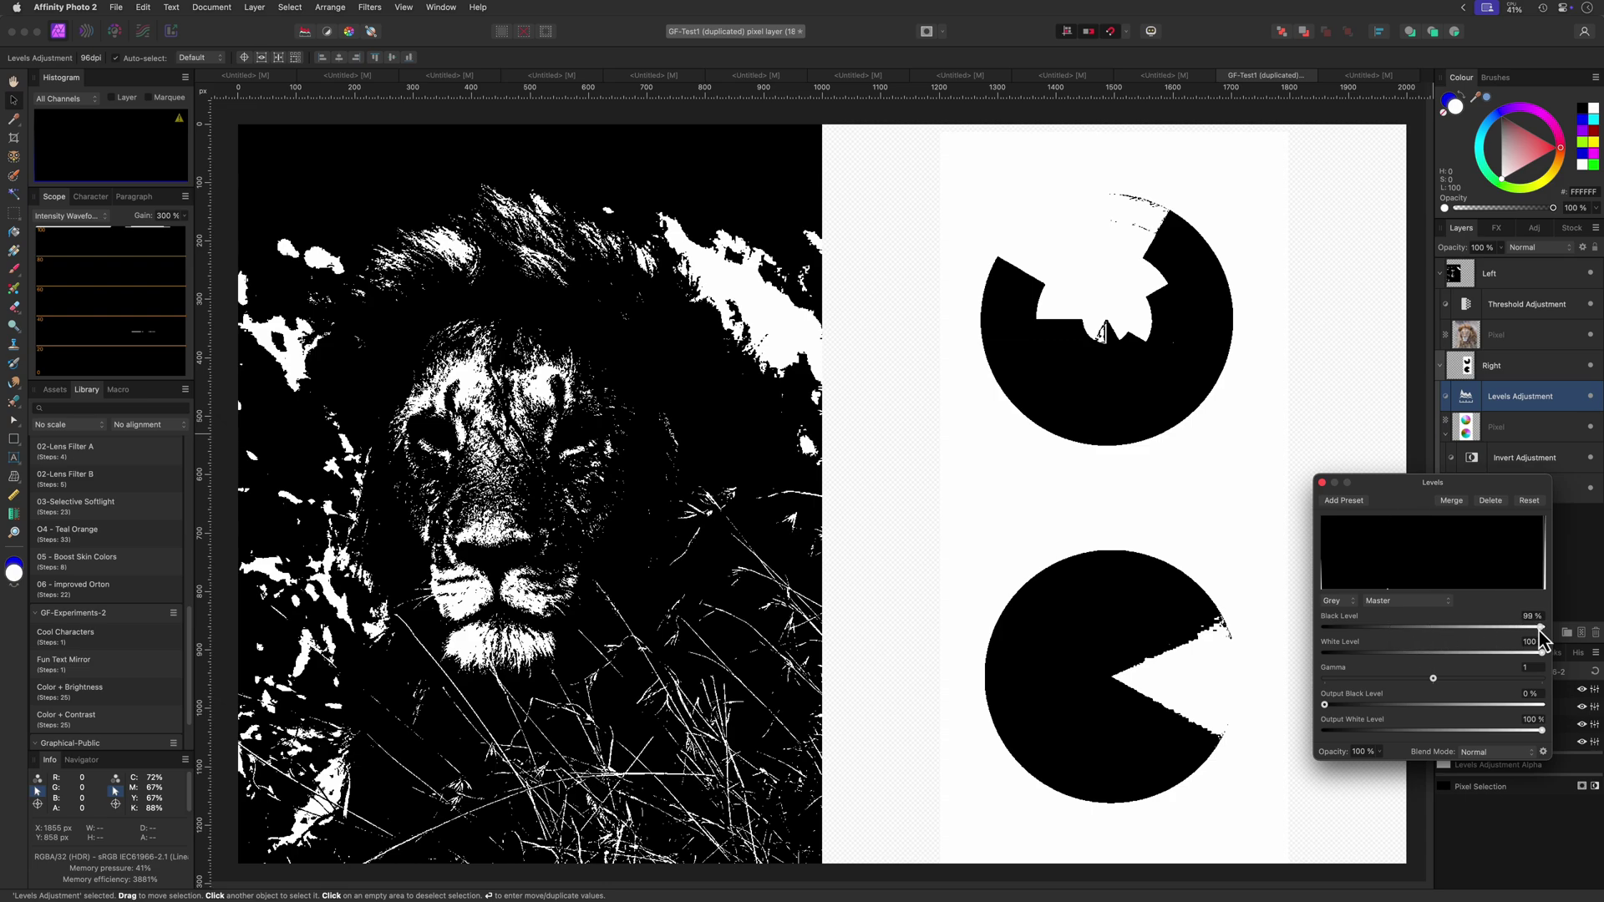
pyautogui.click(1322, 482)
# Step: Hide the Left group's lion layer and copy the lowest colour wheel layer beneath that group's Threshold adjustment, positioned over the canvas's left half
pyautogui.click(1590, 334)
pyautogui.click(1468, 493)
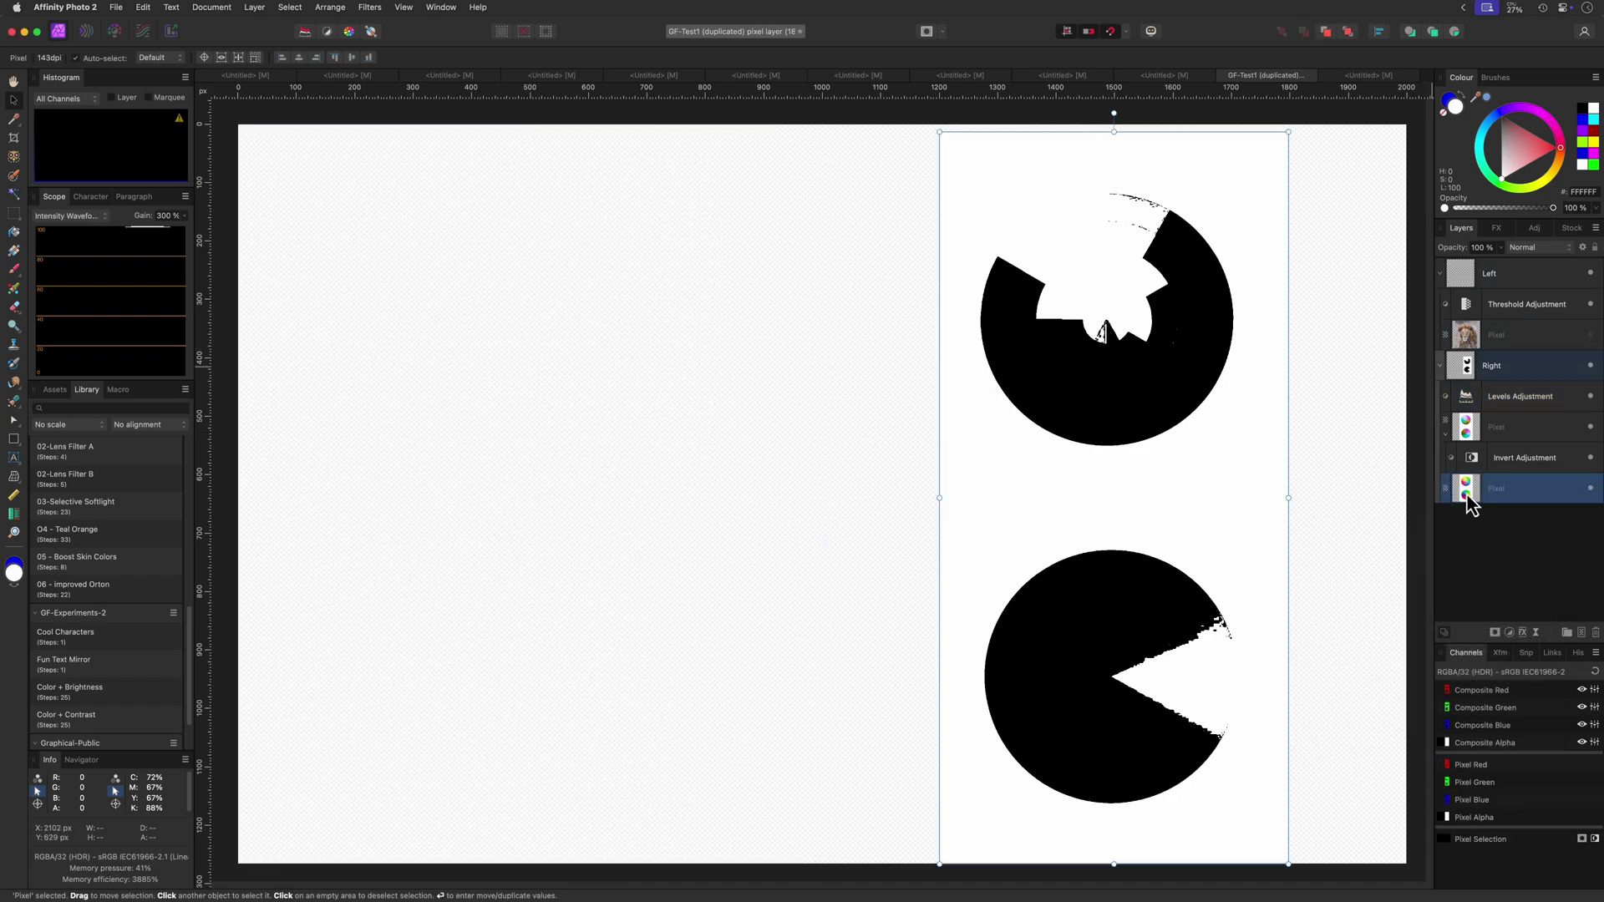
pyautogui.click(1515, 329)
pyautogui.press('super+v')
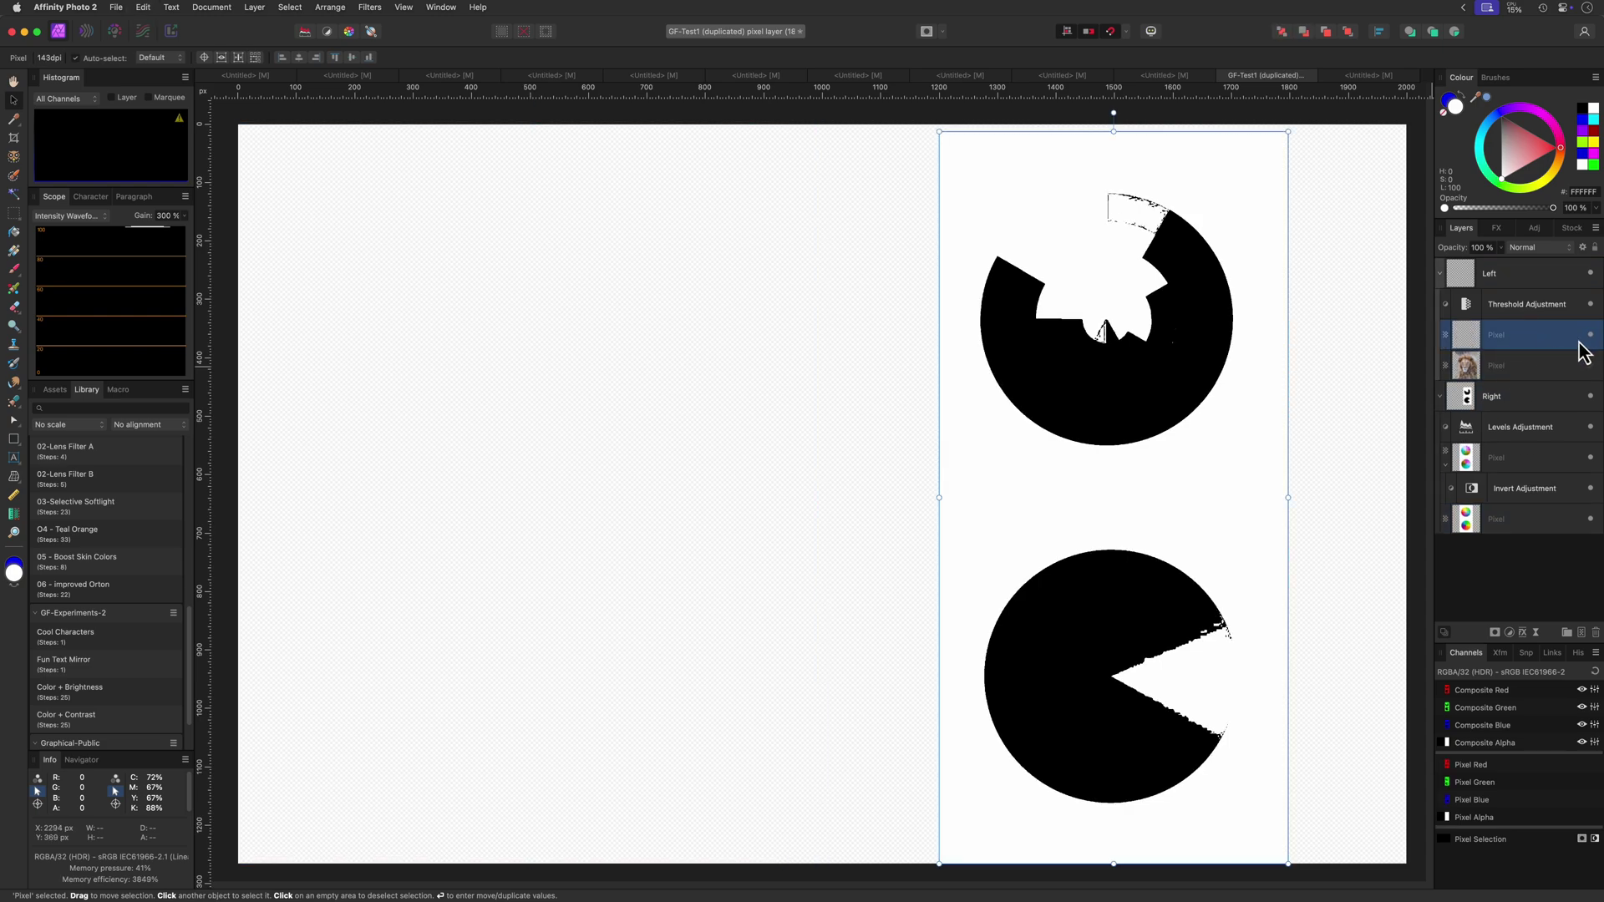
pyautogui.moveTo(1069, 660); pyautogui.dragTo(510, 591)
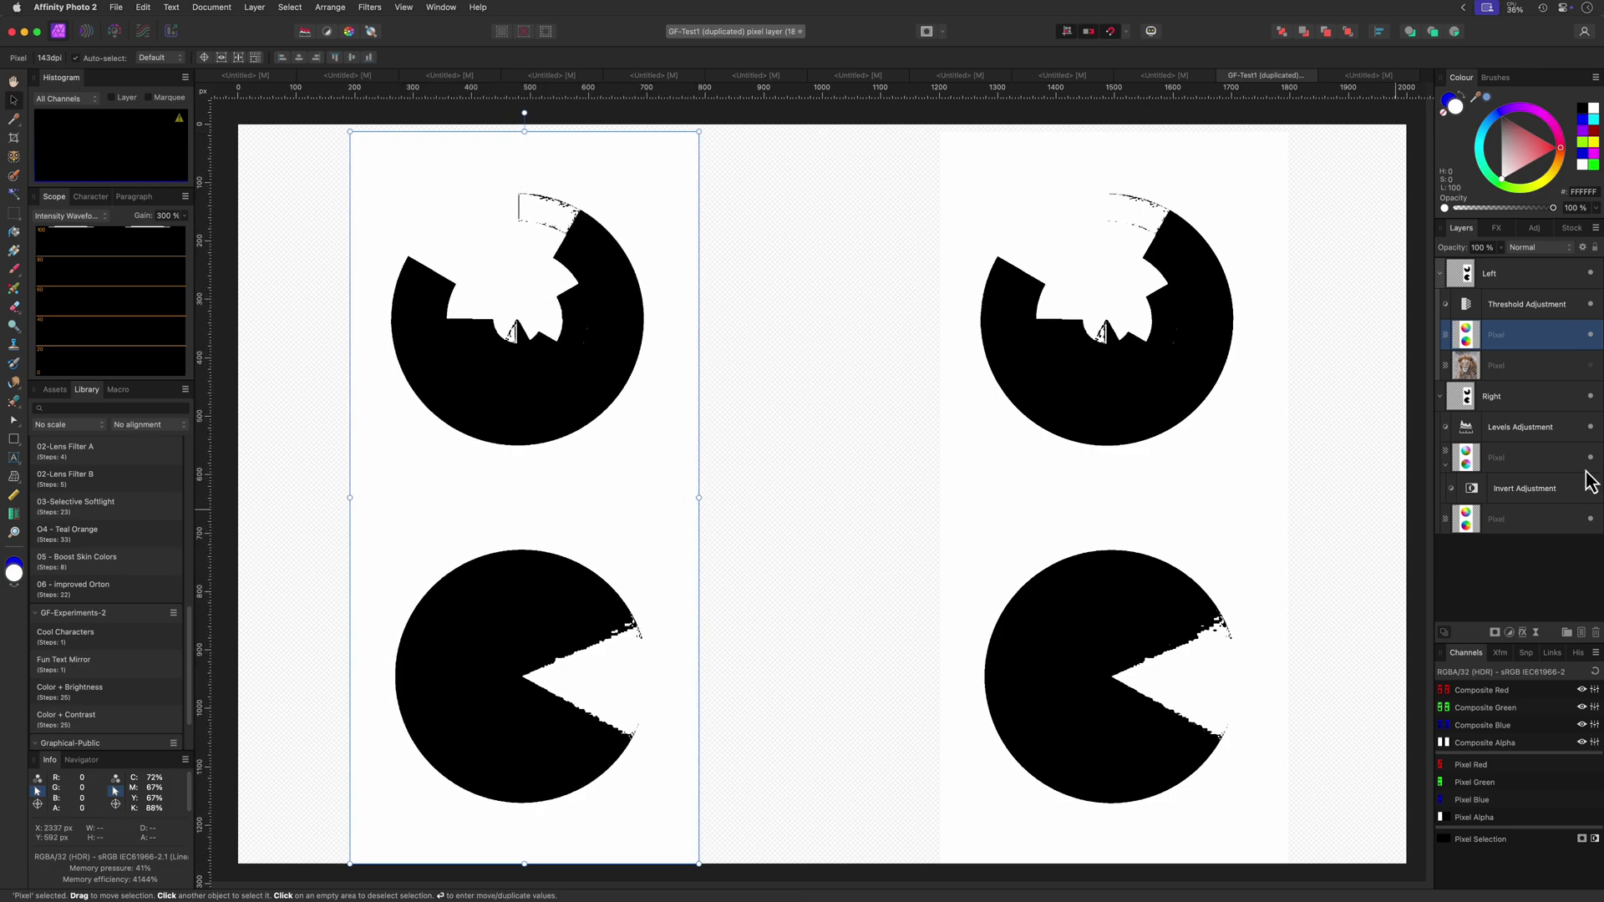
# Step: Toggle the Left group's Threshold adjustment off and on to compare the colour wheels with their thresholded version
pyautogui.click(1590, 305)
pyautogui.click(1590, 305)
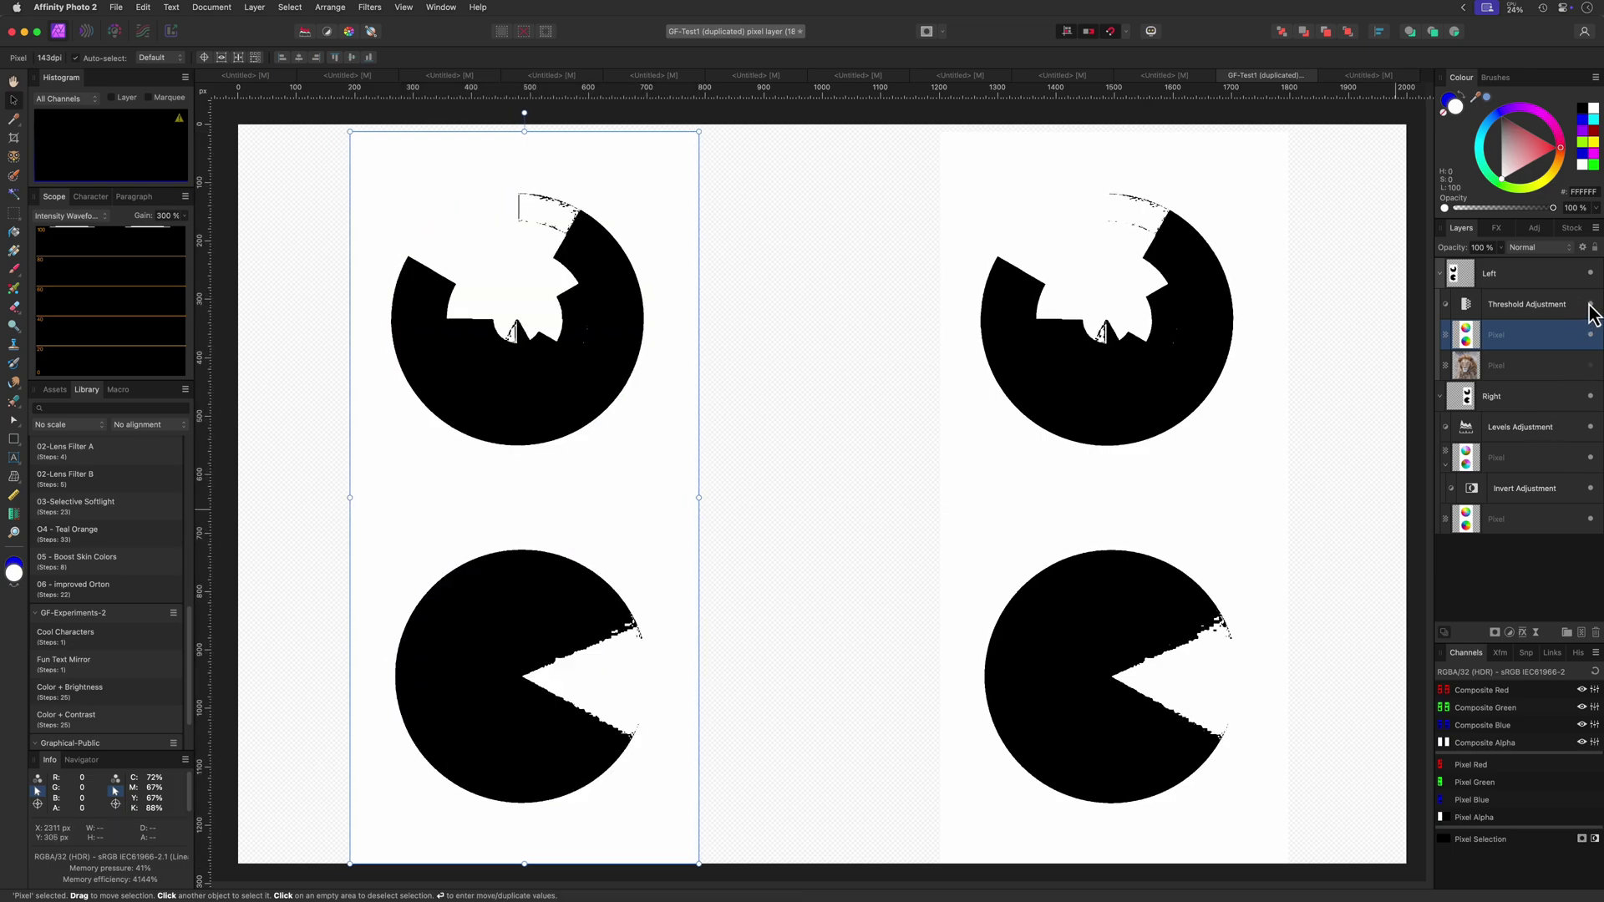